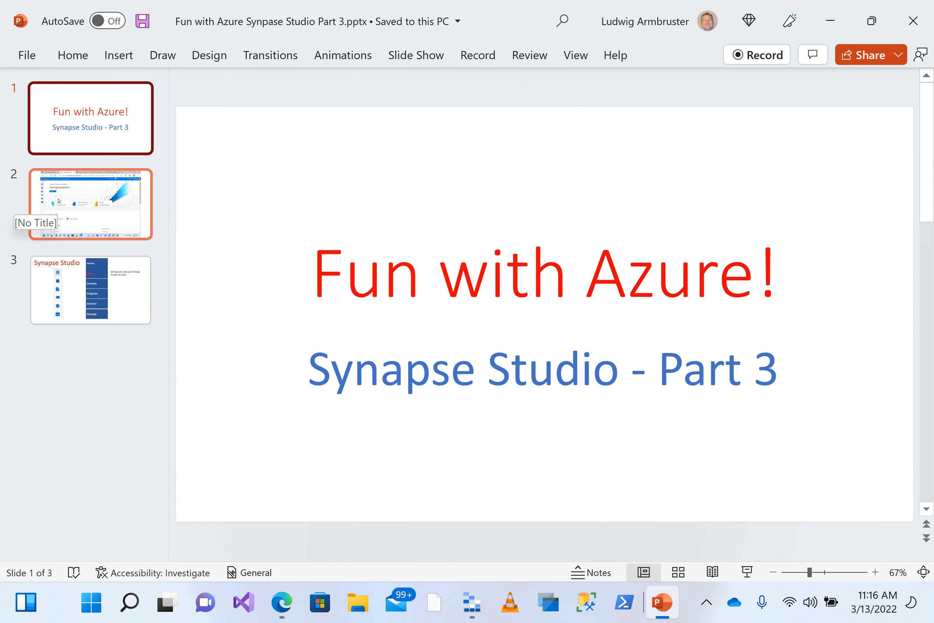
Show the presentation's workspace screenshot slide and the Synapse Studio overview slide
click(91, 204)
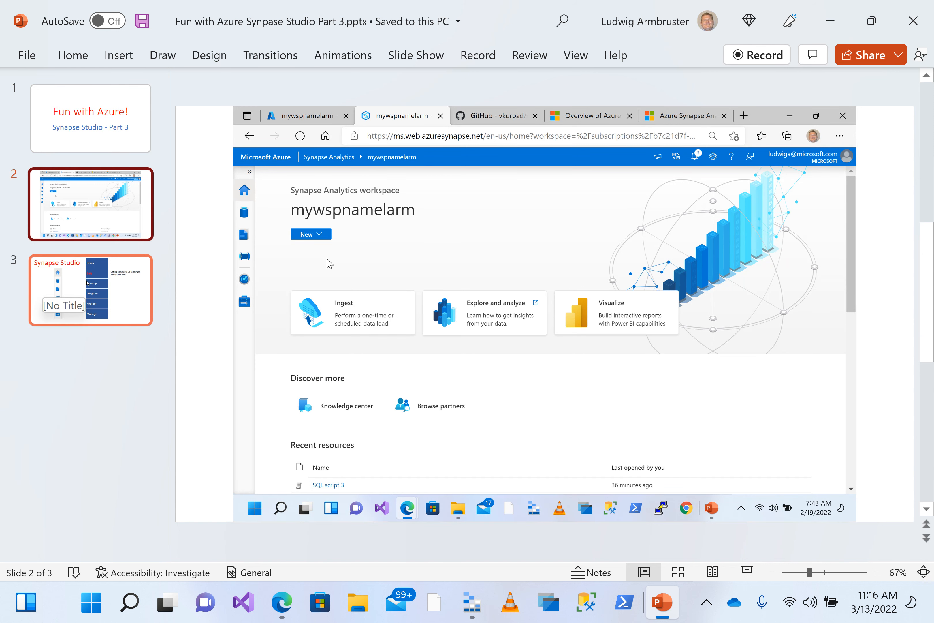
click(68, 292)
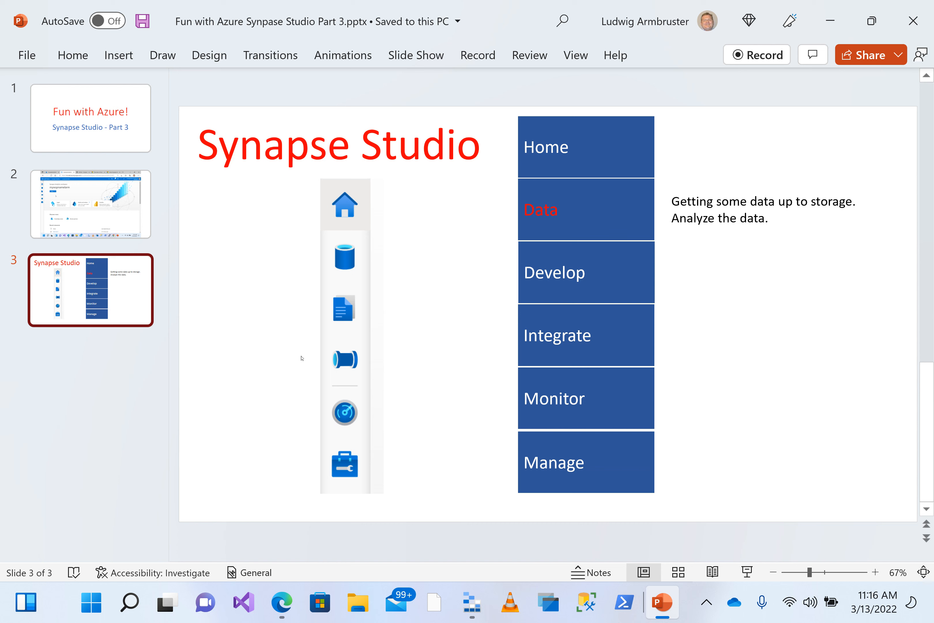
Switch to Edge, look at the Synapse Studio Part 2 video page, and return to the mywspnamelarm workspace
key(alt+Tab)
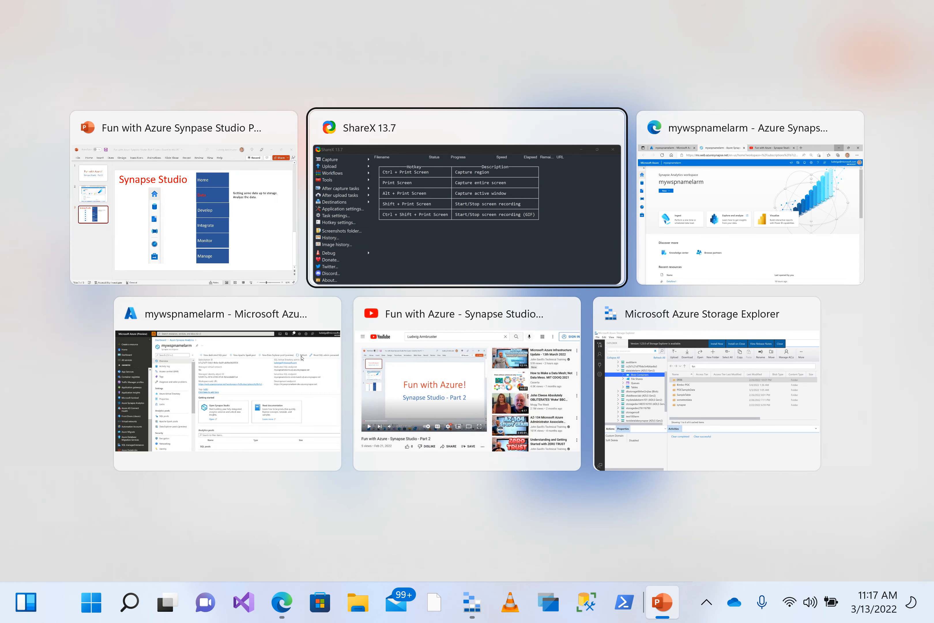
click(754, 194)
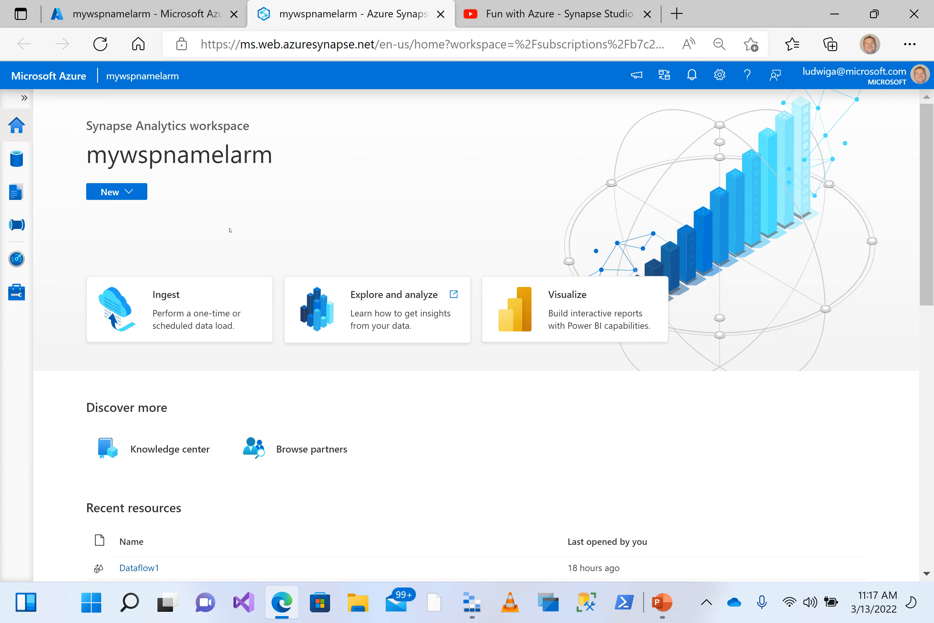
click(533, 15)
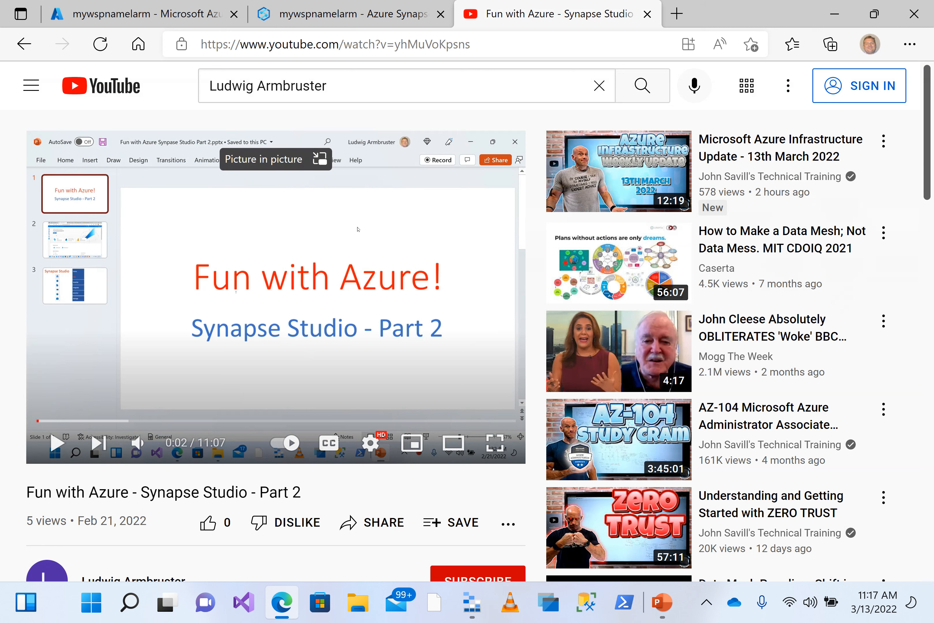
click(339, 21)
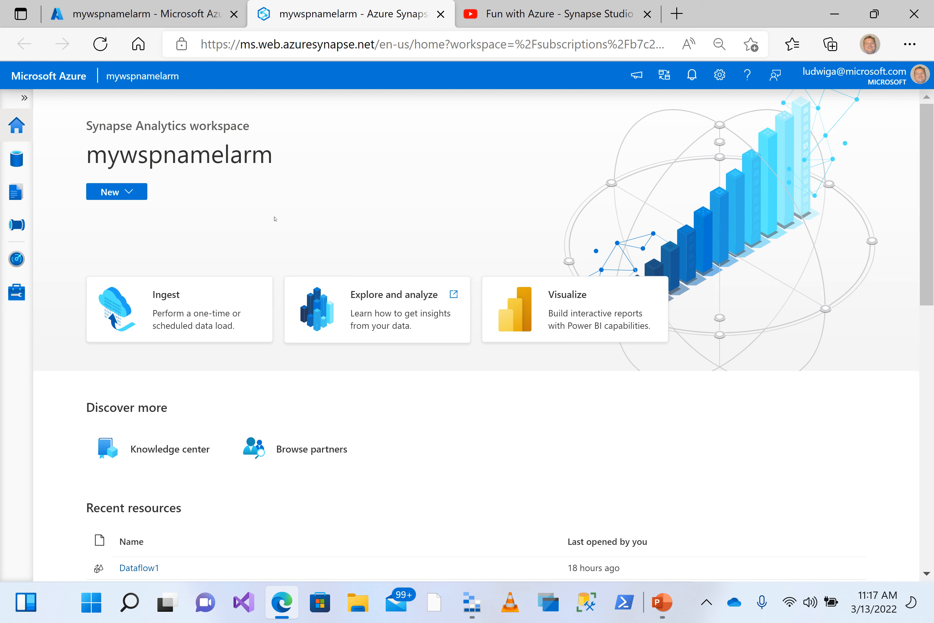
Go from the workspace home to the Manage hub and look over its SQL pools
click(24, 137)
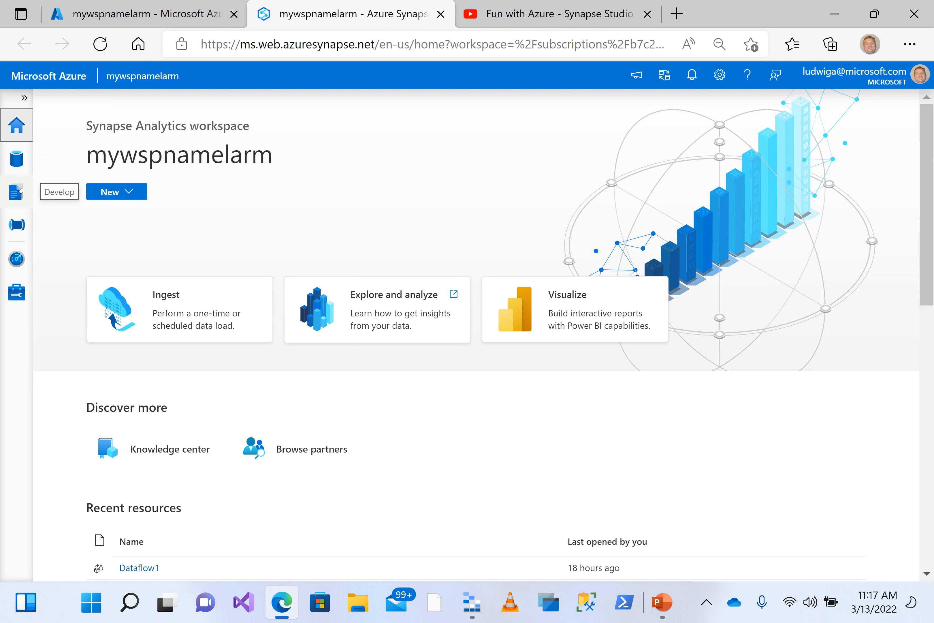
click(17, 295)
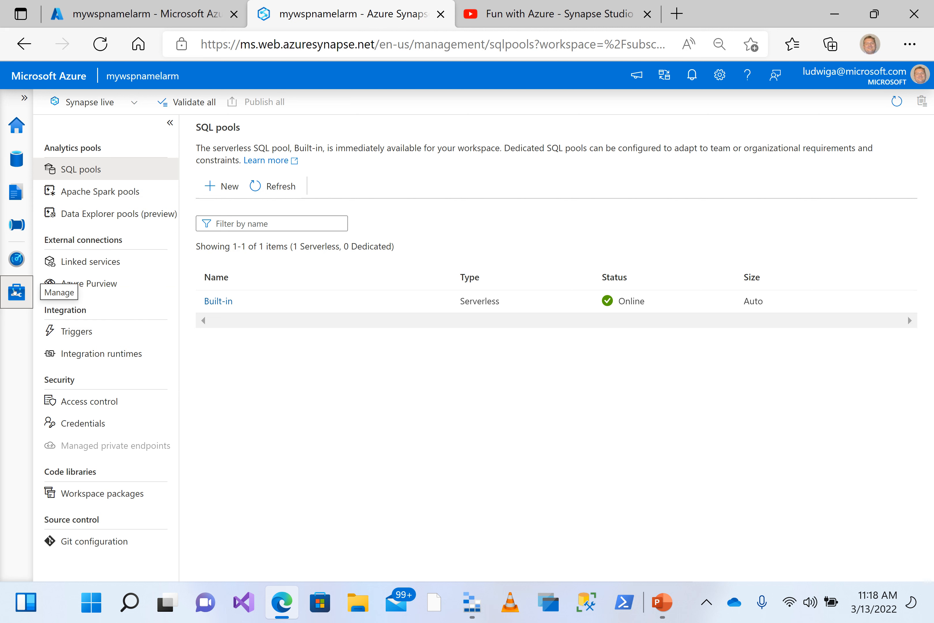
View the SQL requests in the Monitor hub with the submit time range set to the last 30 days
click(17, 260)
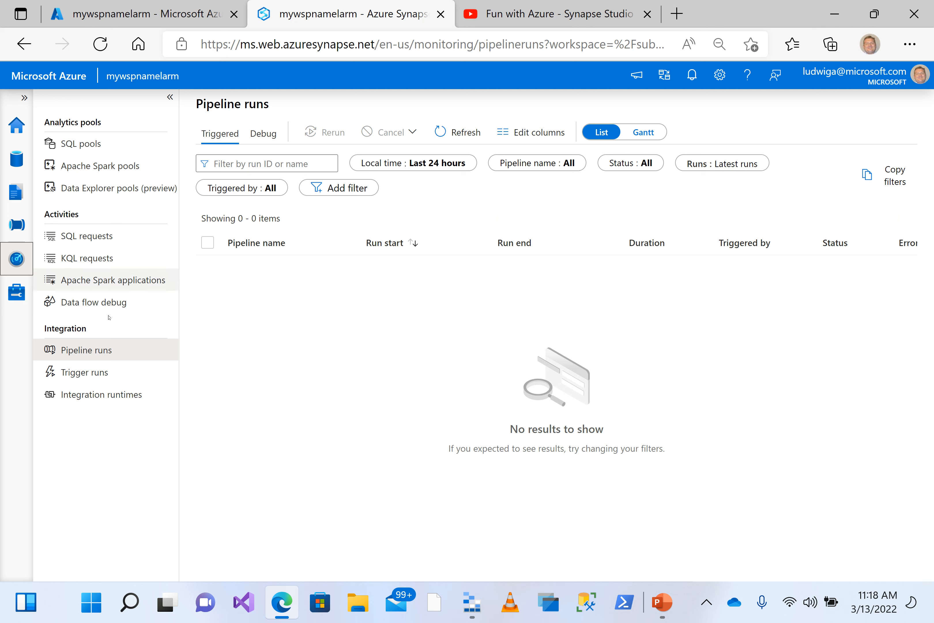
click(90, 236)
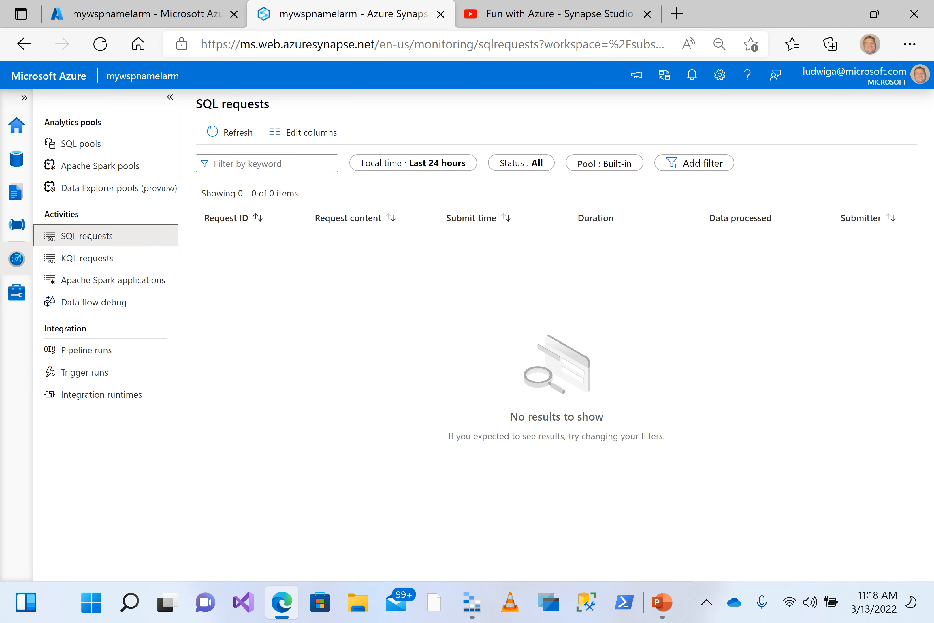
click(452, 159)
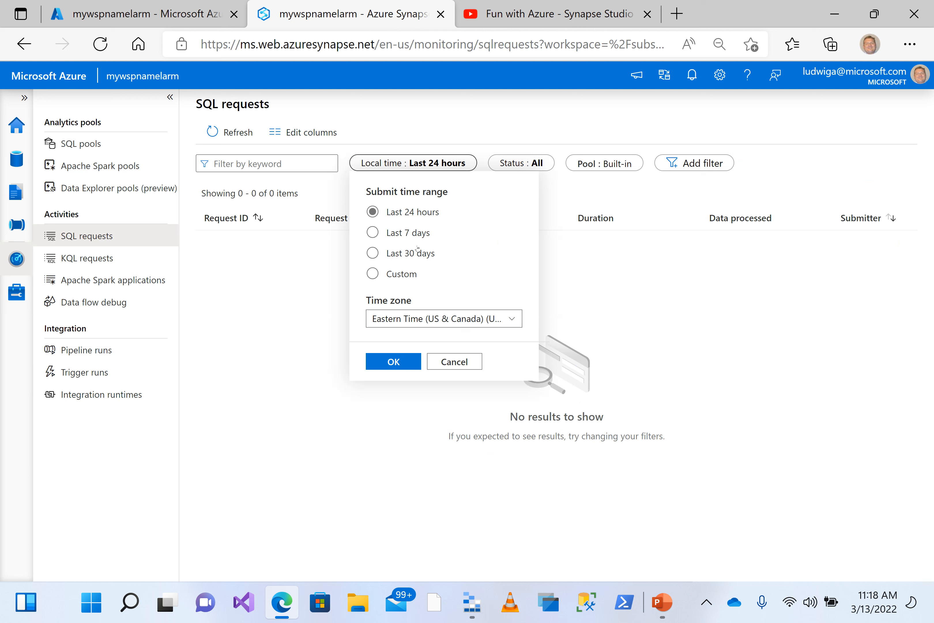
click(373, 253)
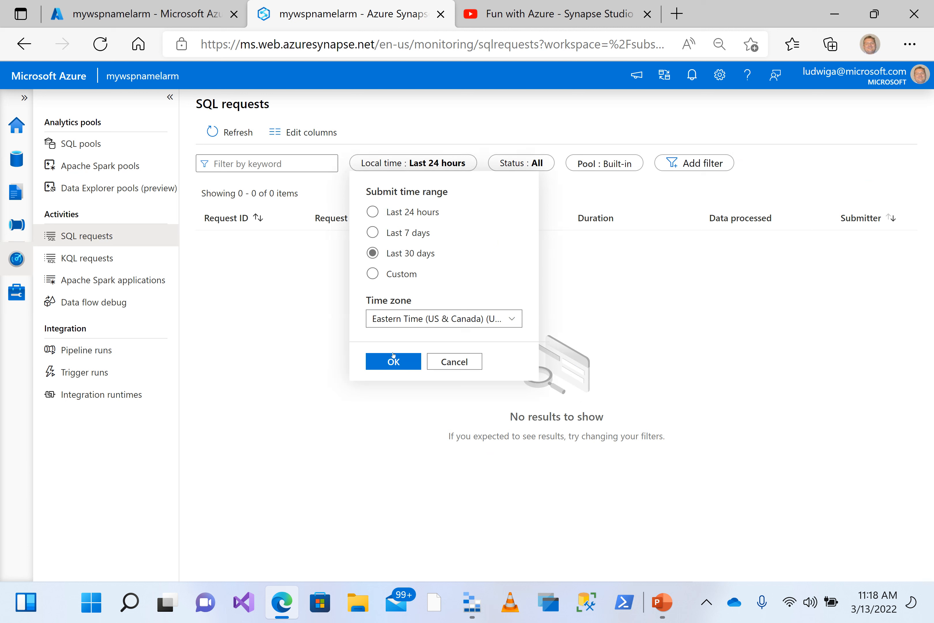
click(393, 362)
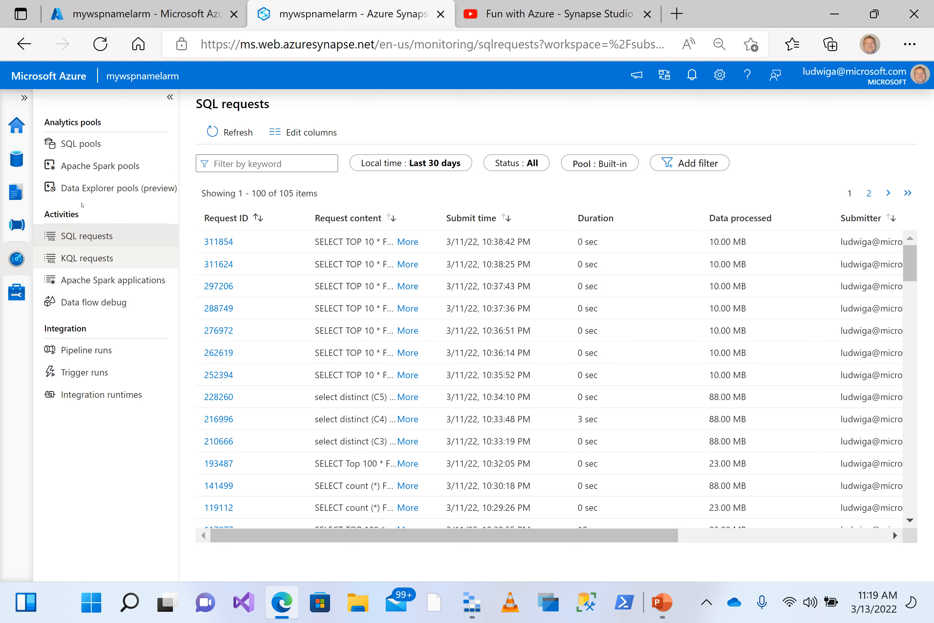
Look at the Integrate hub and its options for adding a new resource
click(16, 224)
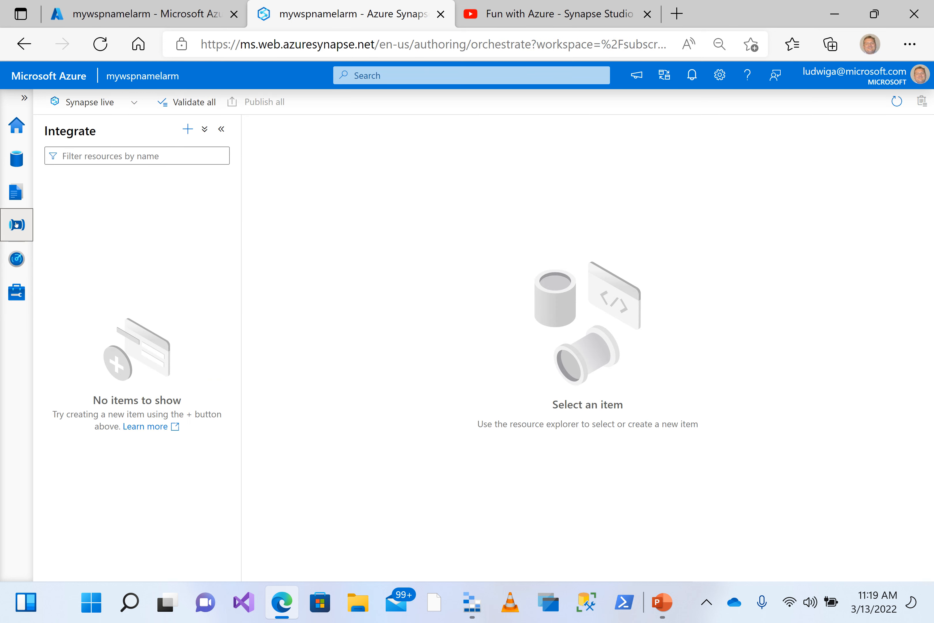
click(186, 129)
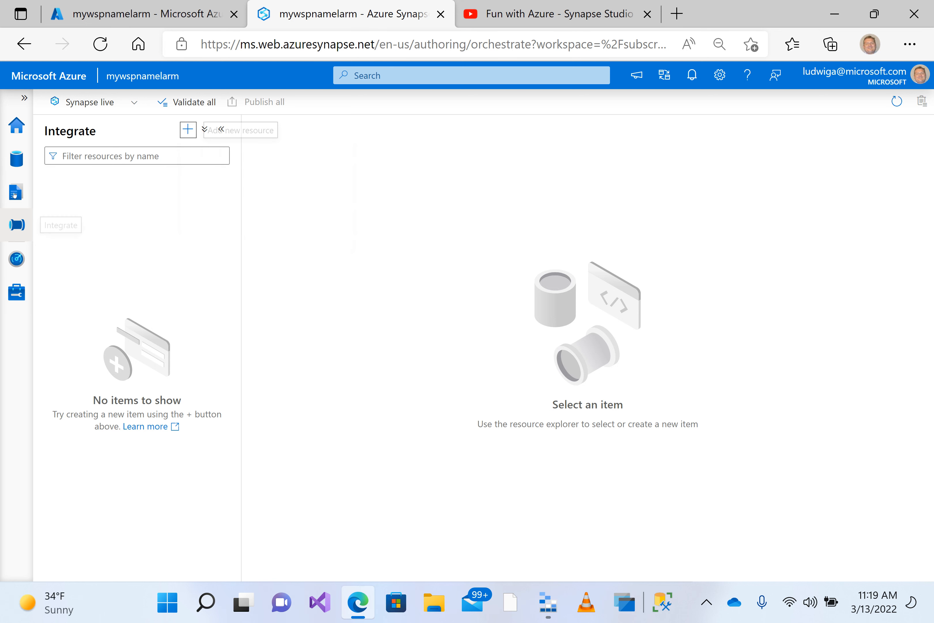
Open the root container of the primary mywspnamelarm account under the Data hub's linked Azure Data Lake Storage Gen2
click(22, 155)
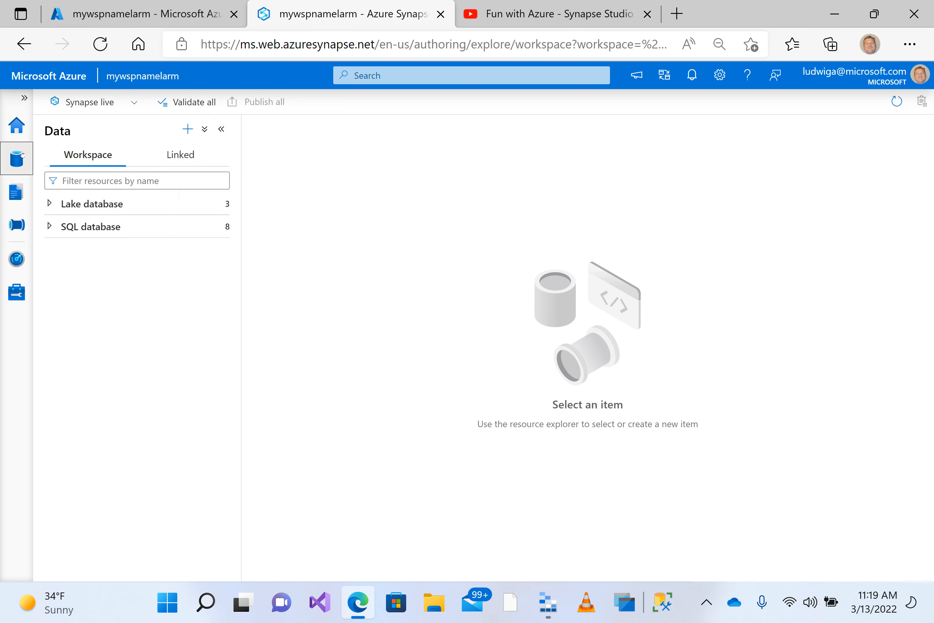
click(193, 161)
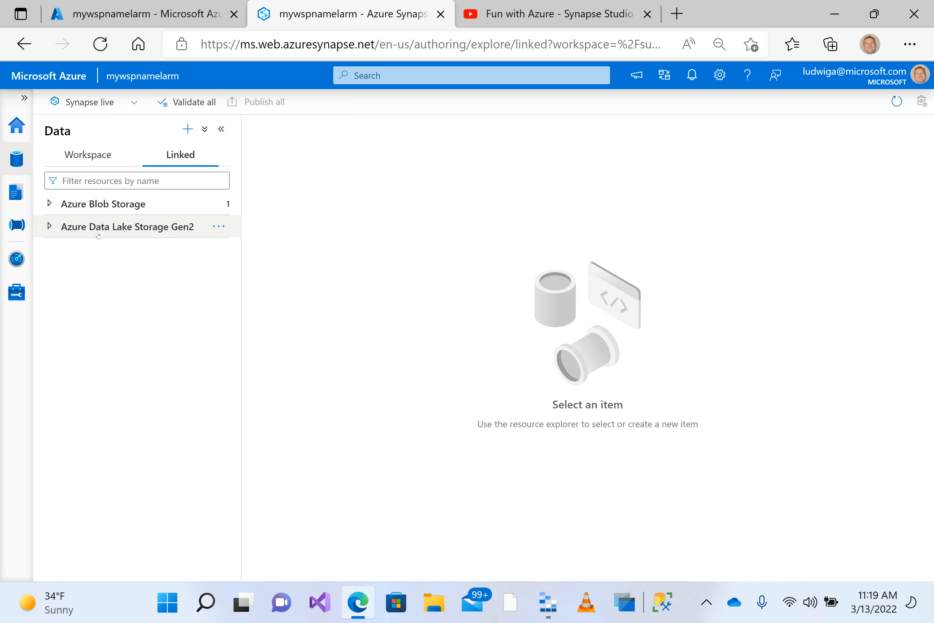
click(49, 227)
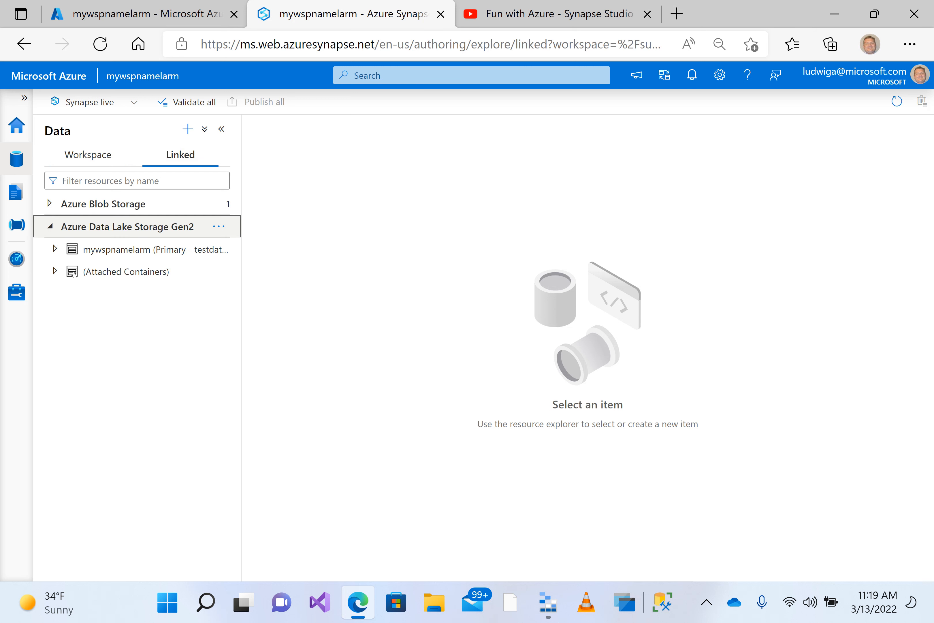
click(55, 248)
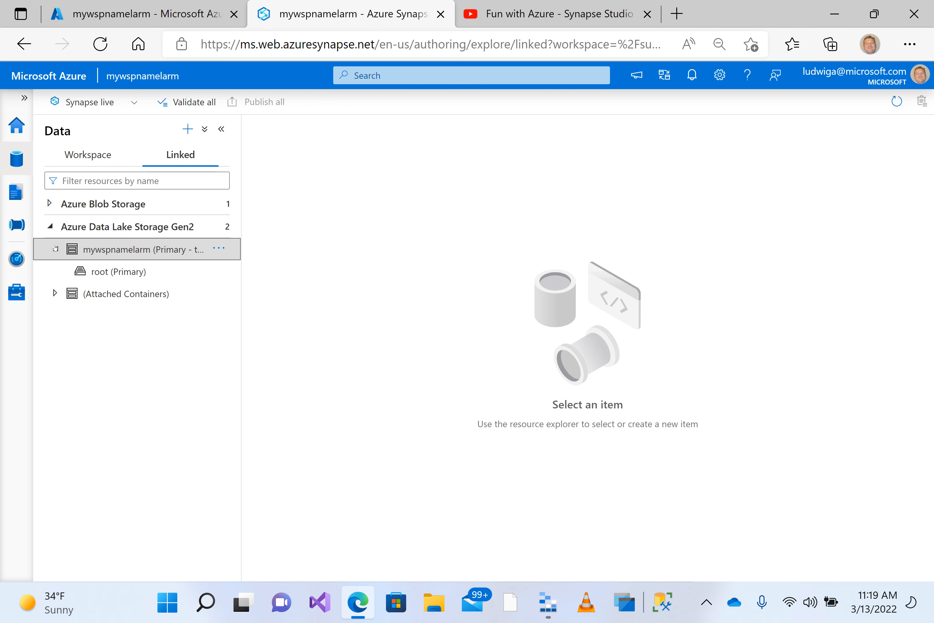
click(104, 280)
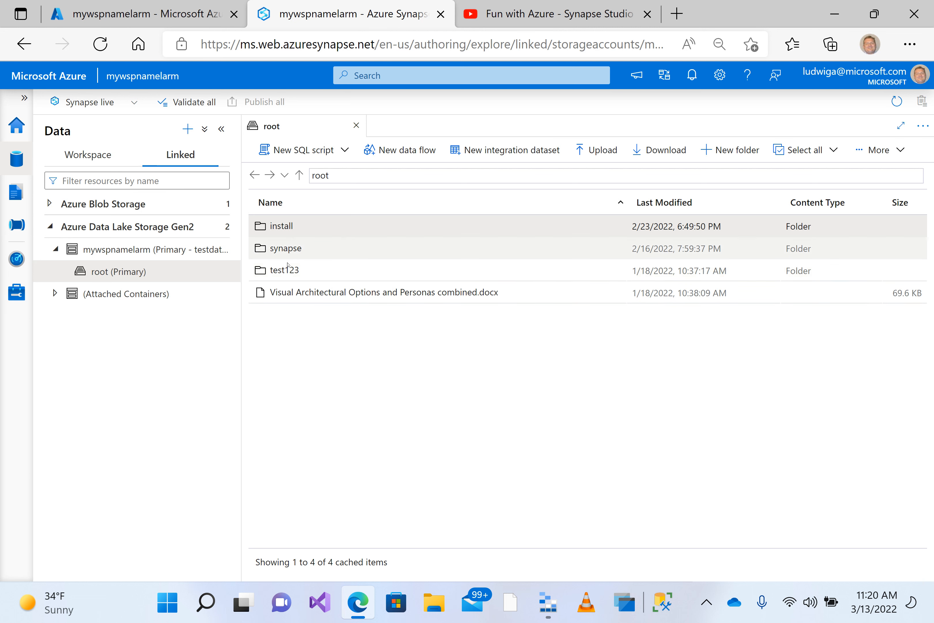
Open the Telemetry folder inside test123 in the root container
click(288, 272)
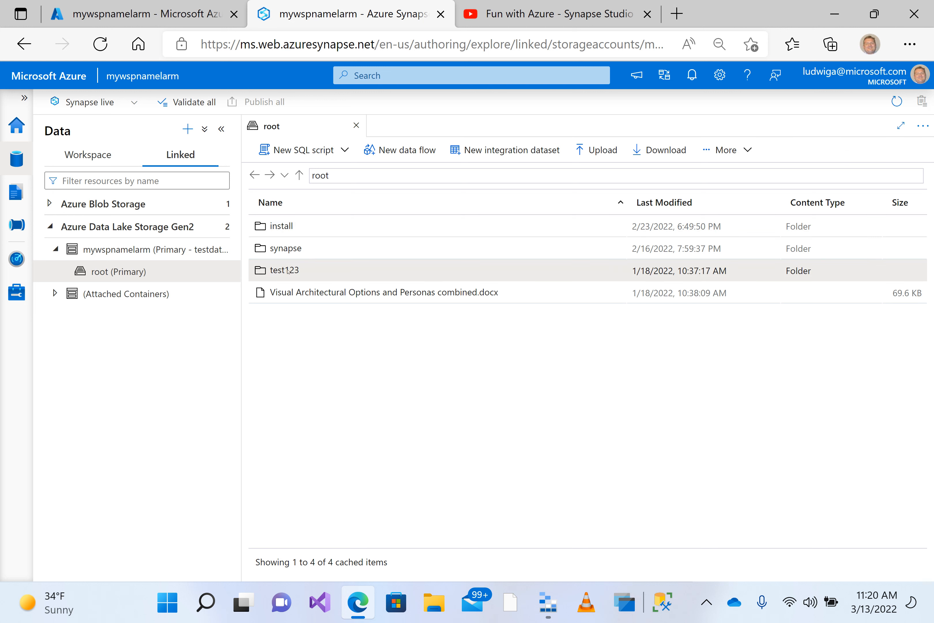
double_click(288, 271)
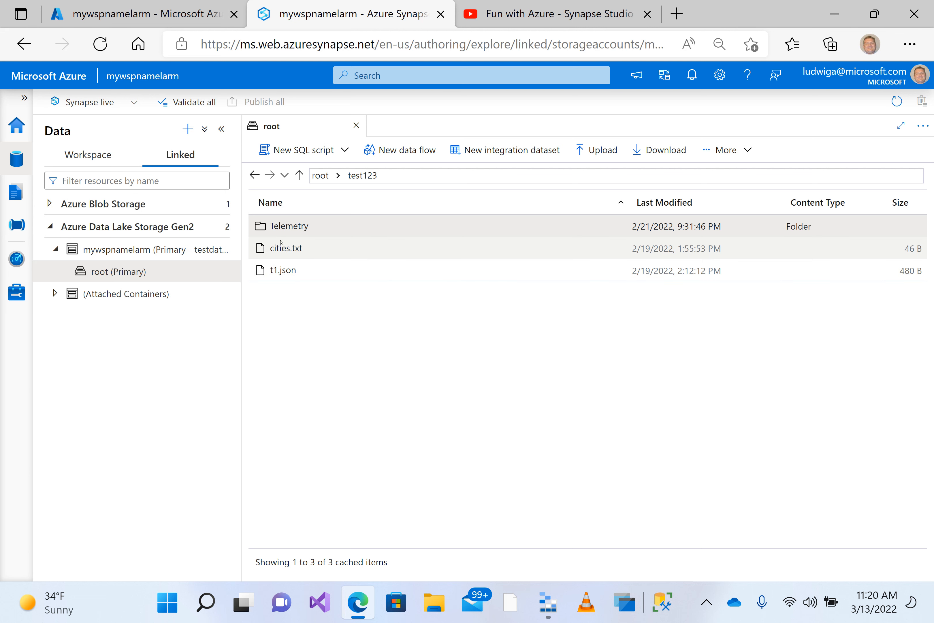
double_click(293, 229)
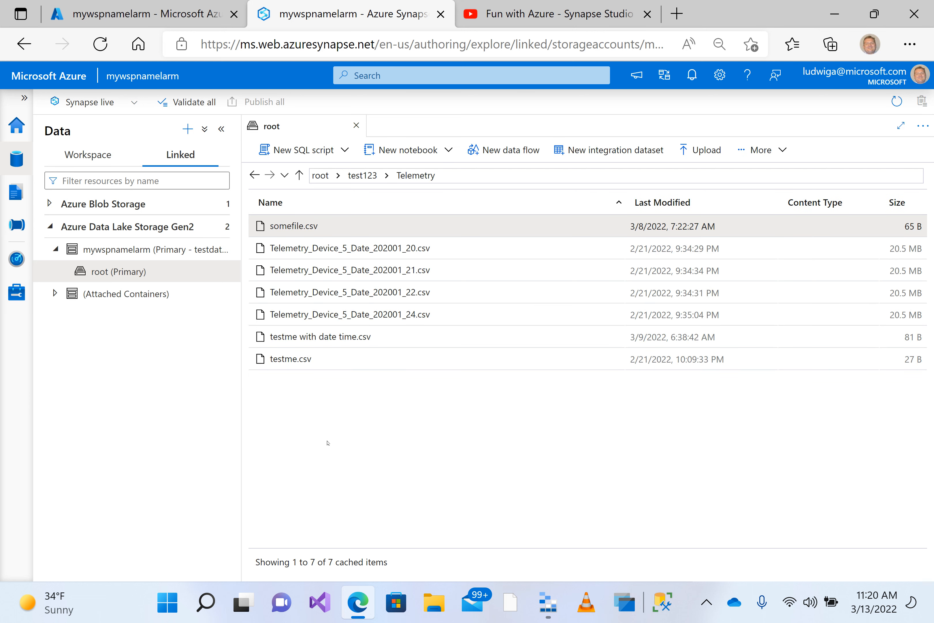
View Telemetry_Device_5_Date_202001_20.csv from the local Telemetry Files folder in WordPad and close it
click(179, 616)
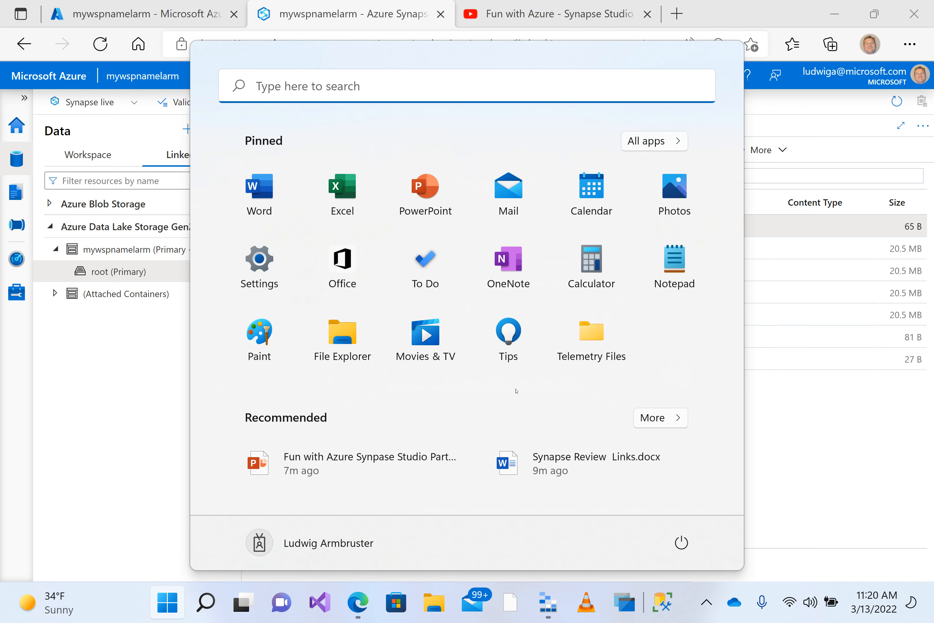
click(590, 345)
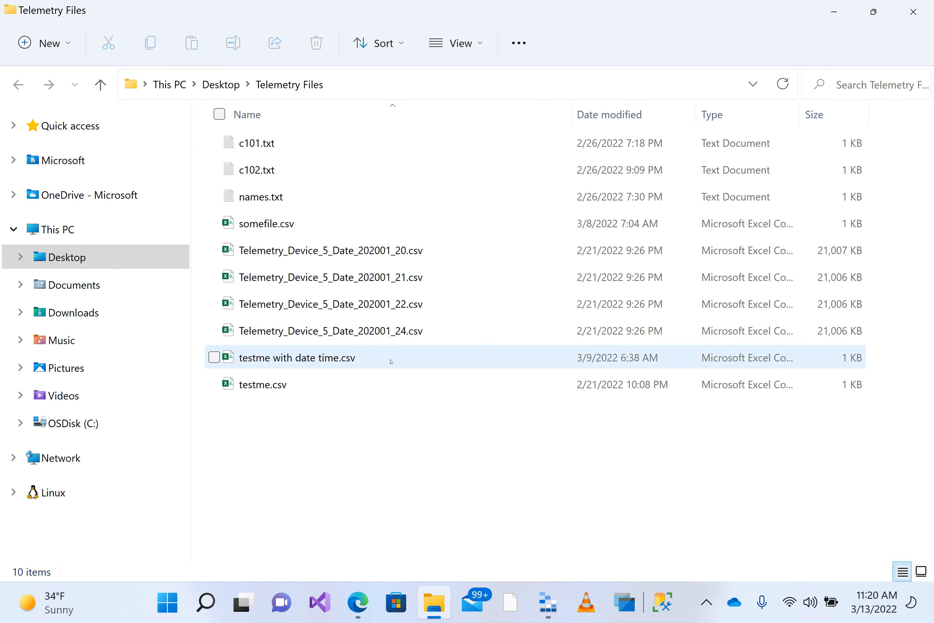
double_click(363, 256)
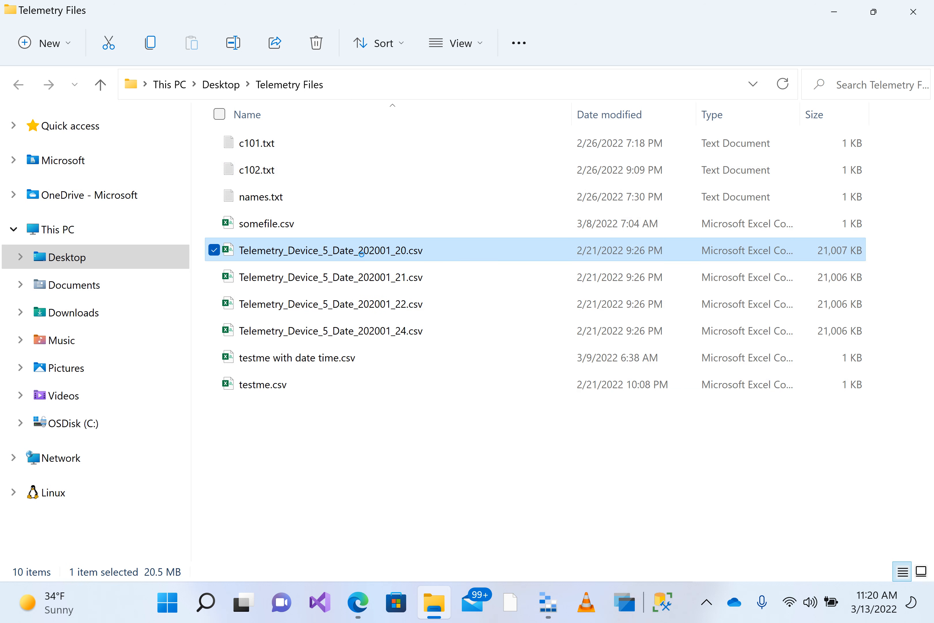
right_click(362, 253)
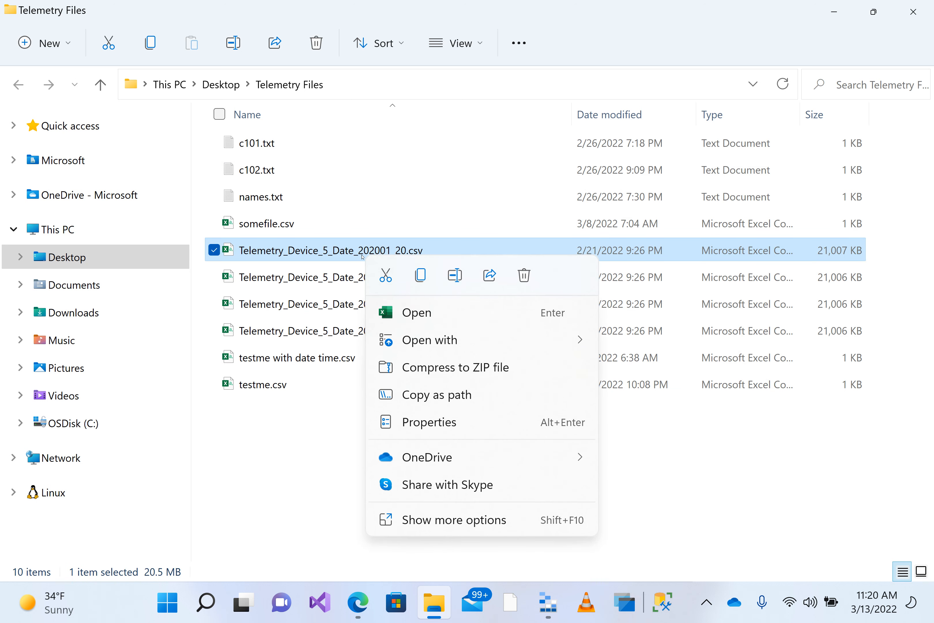
mouse_move(436, 338)
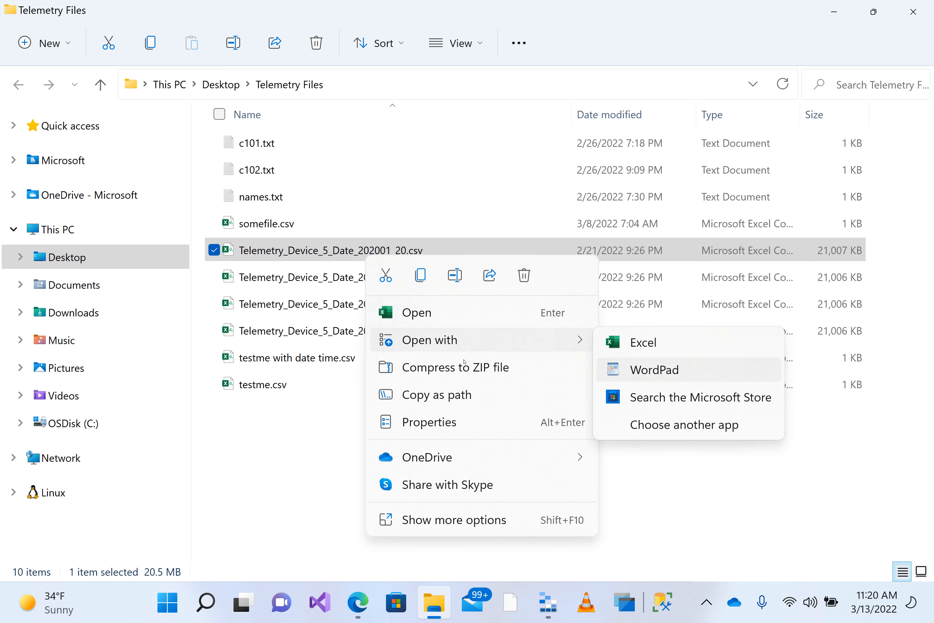
click(645, 375)
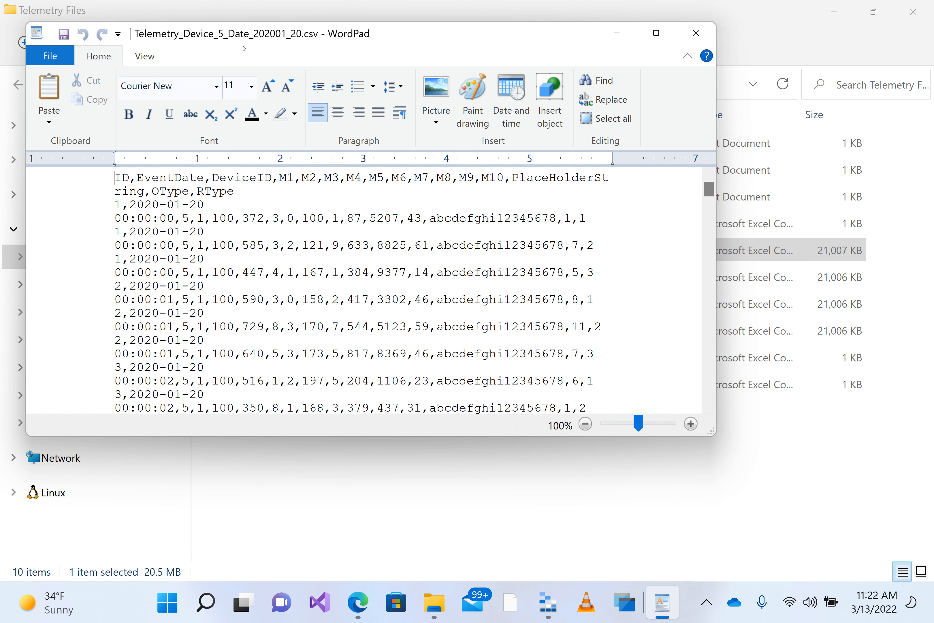
click(698, 35)
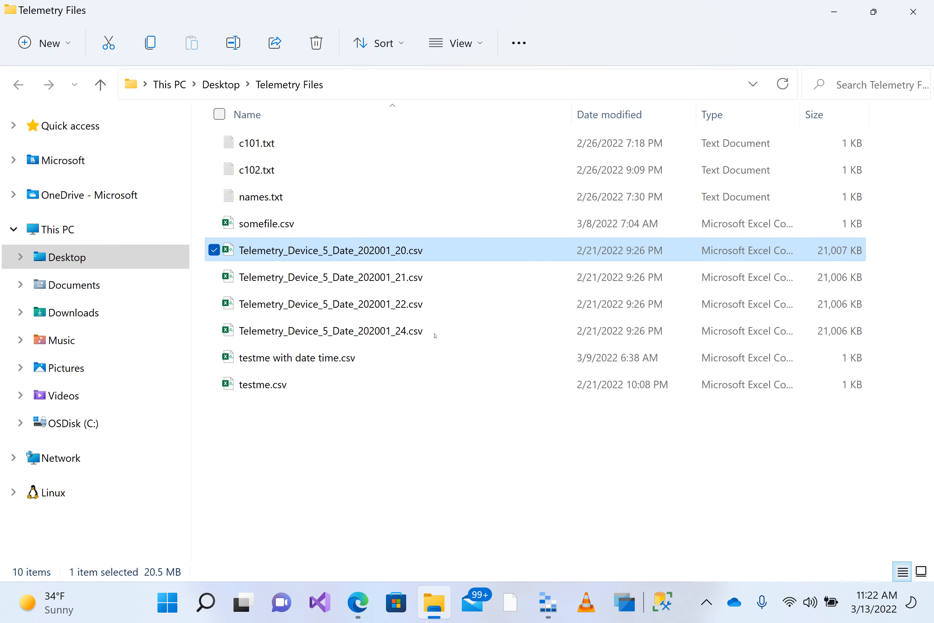
click(335, 471)
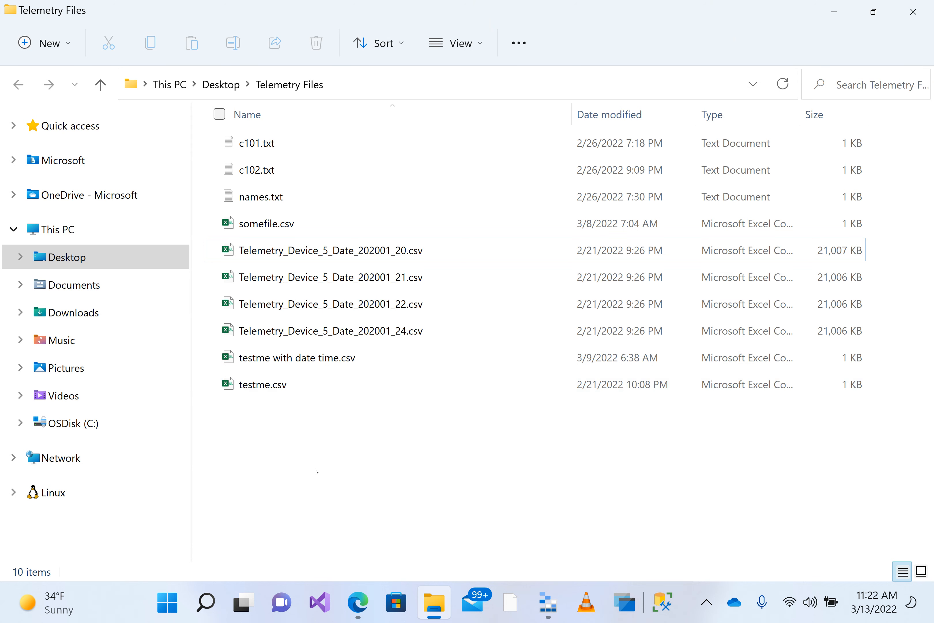
right_click(306, 362)
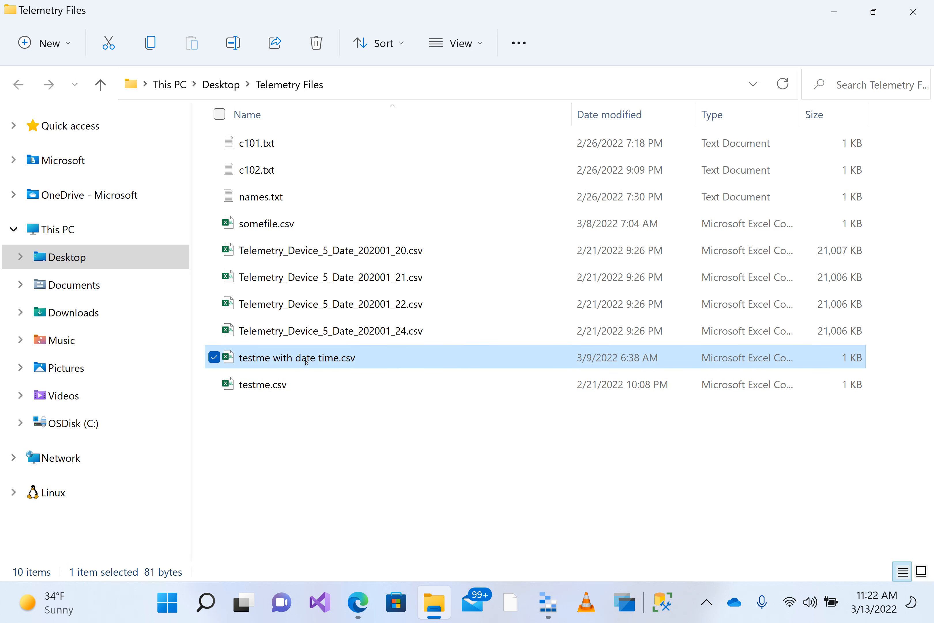
click(285, 455)
click(285, 455)
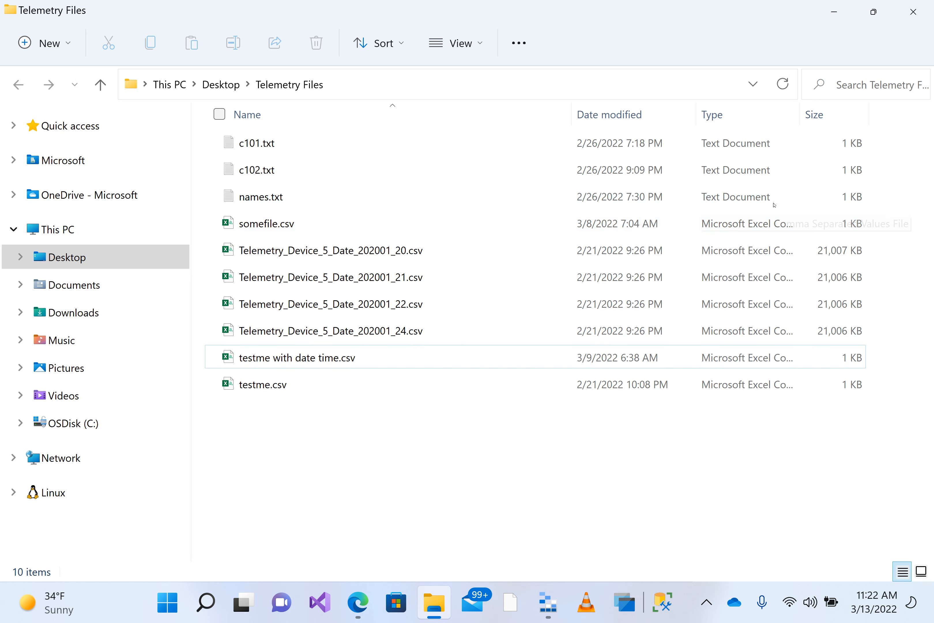
Switch back to Synapse Studio in the browser and look at the actions available for Telemetry_Device_5_Date_202001_20.csv
click(834, 12)
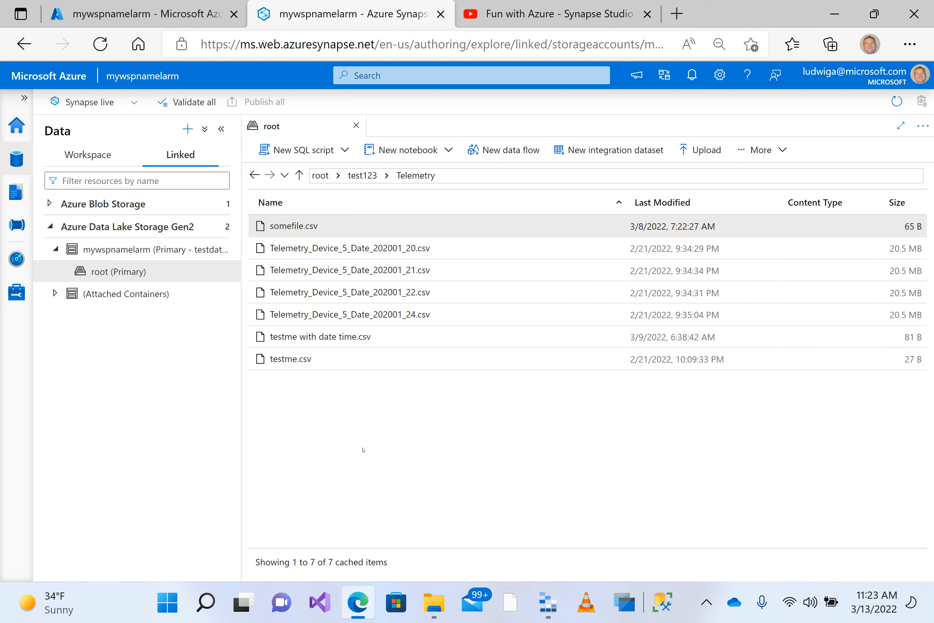
right_click(379, 250)
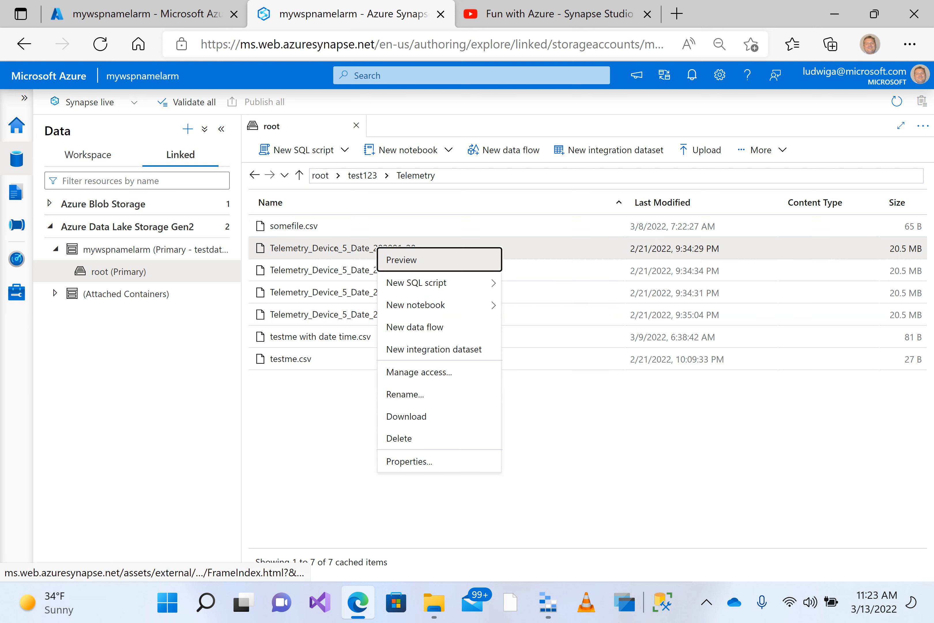
click(308, 463)
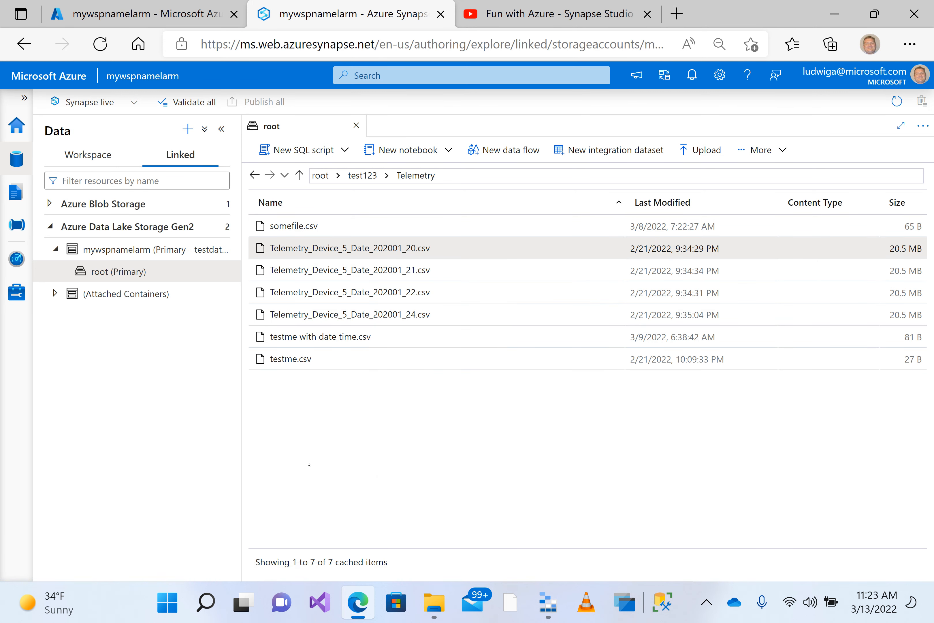
Look at the file upload form for the Telemetry folder, browse to the local Desktop, and cancel the upload
click(708, 148)
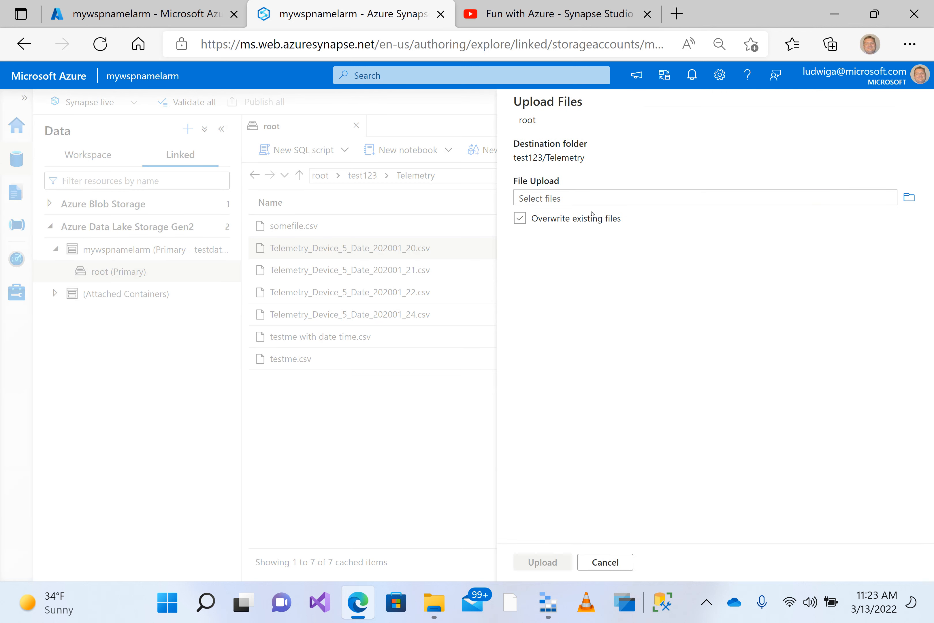
click(909, 197)
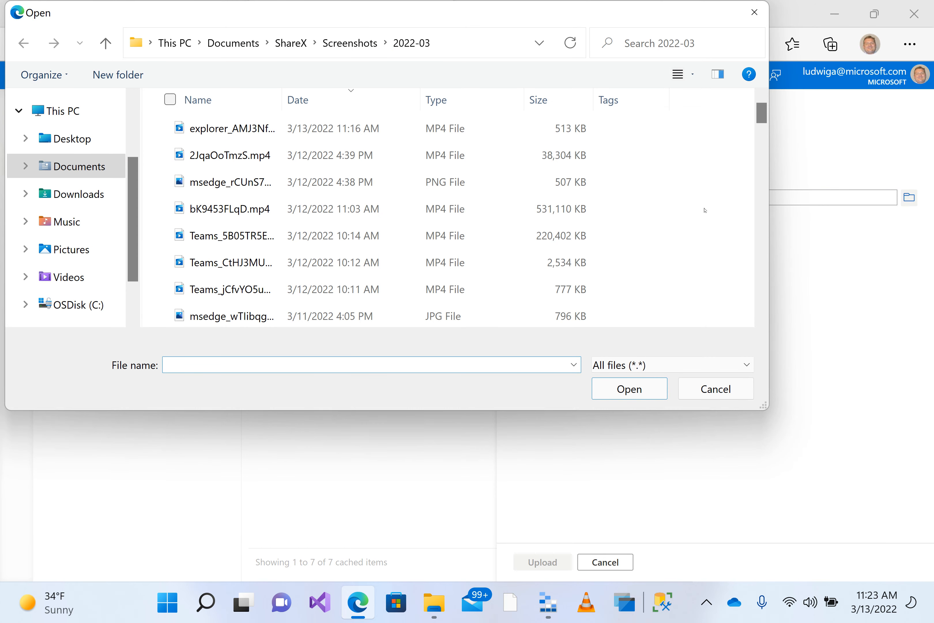
click(88, 191)
click(80, 146)
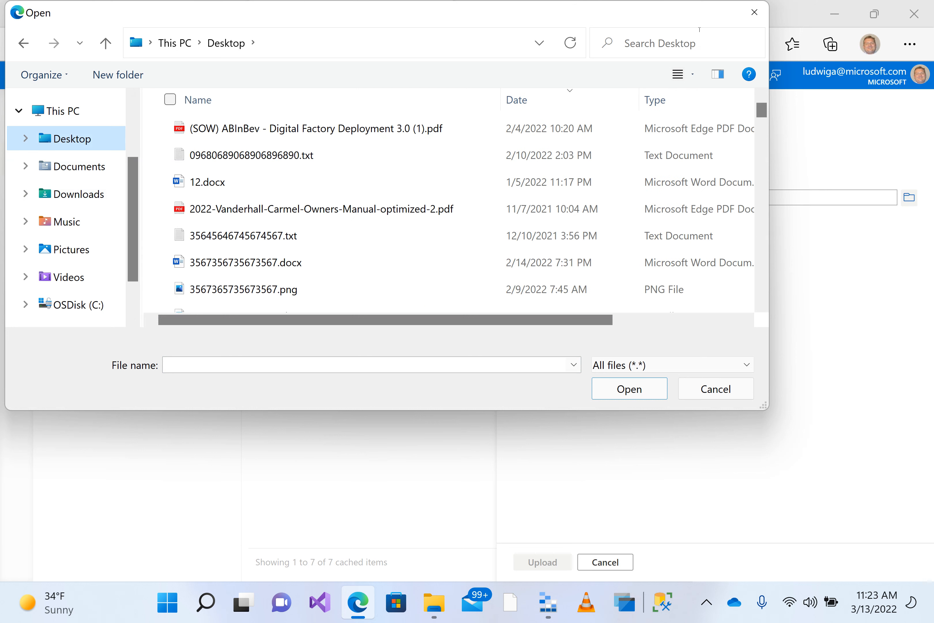
click(754, 13)
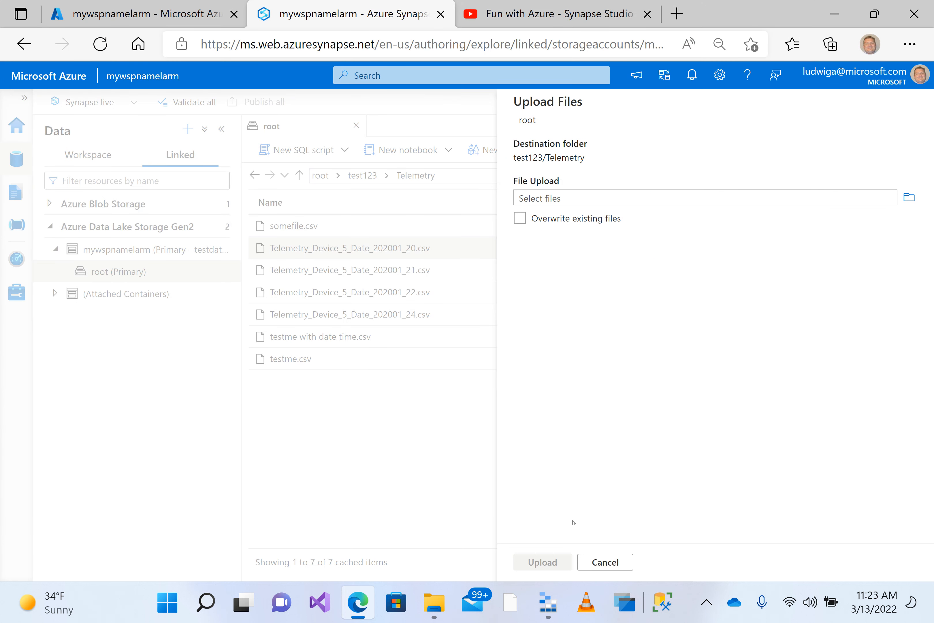
click(607, 564)
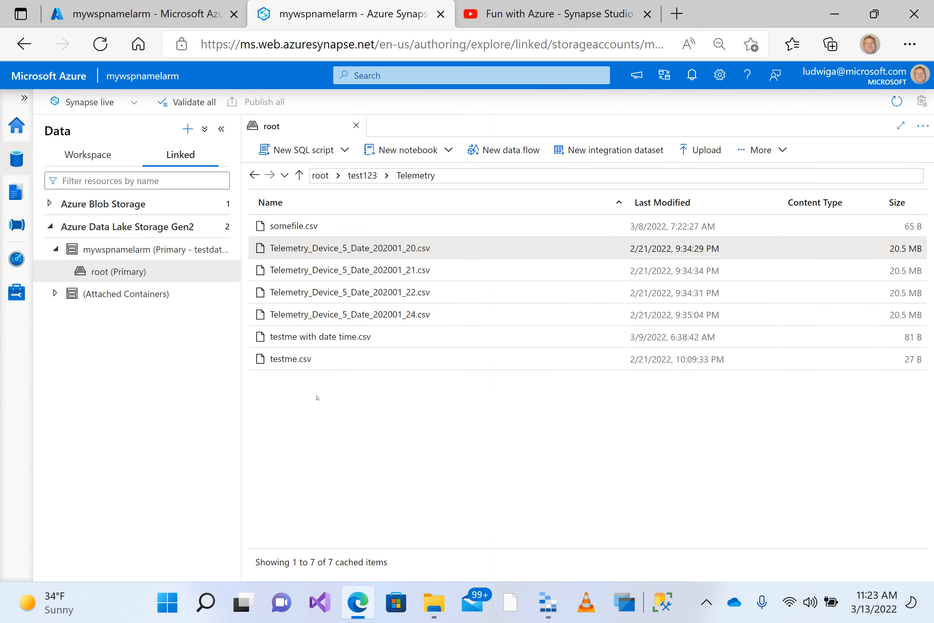
Preview Telemetry_Device_5_Date_202001_20.csv with its column headers, view the columns through RTYPE, and close the preview
right_click(535, 250)
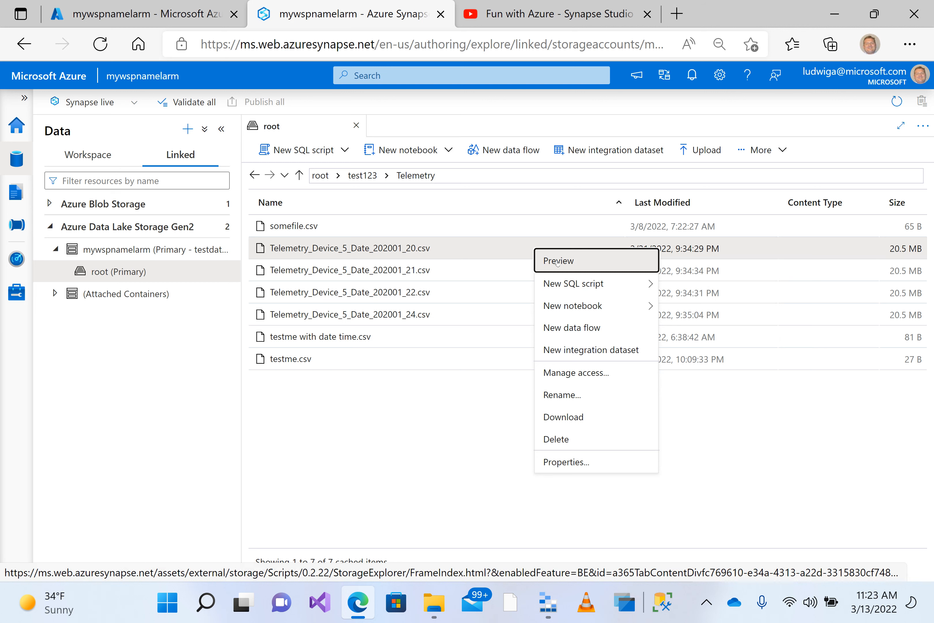
click(558, 262)
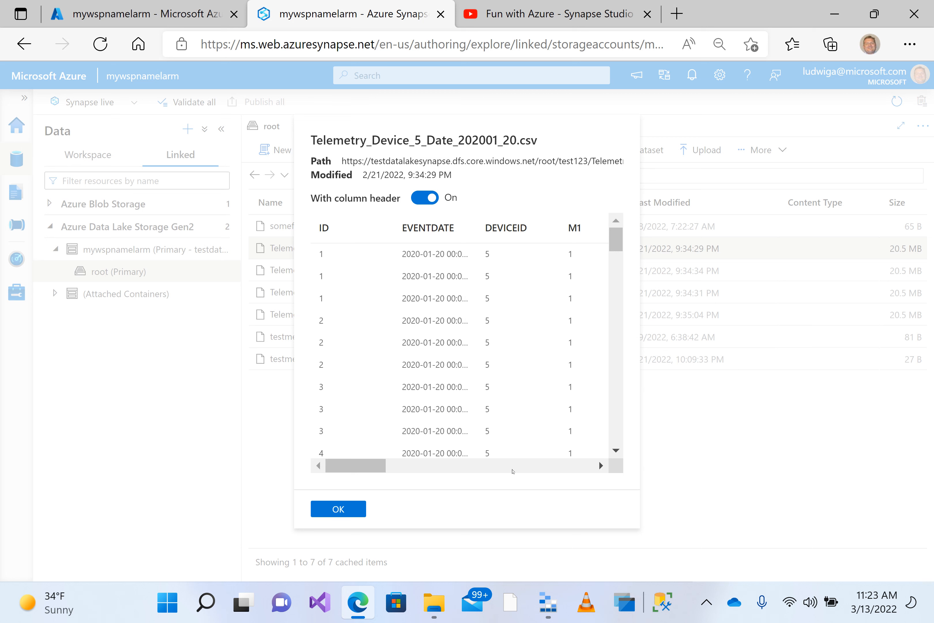
click(512, 472)
click(513, 472)
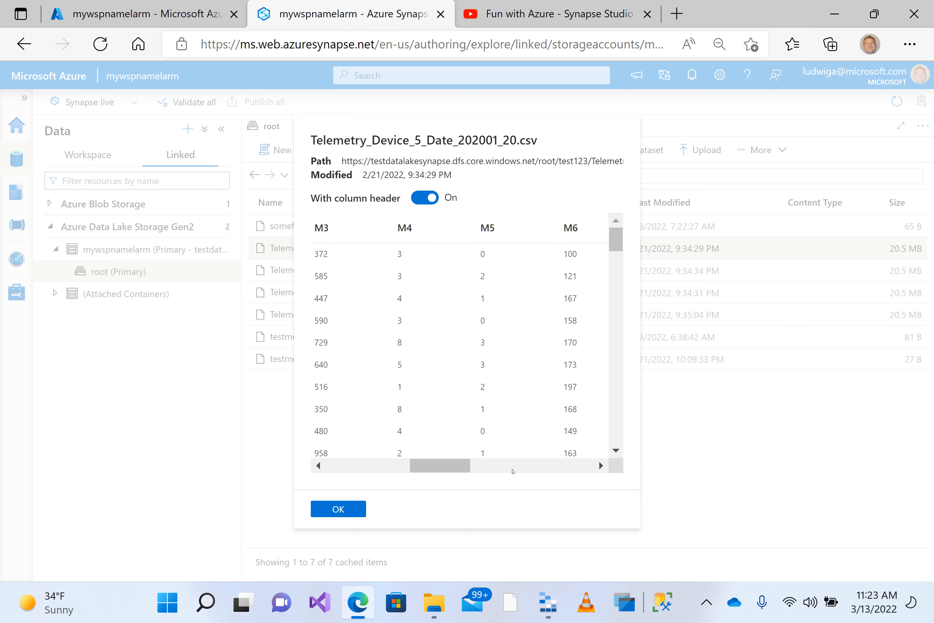
click(535, 467)
click(535, 466)
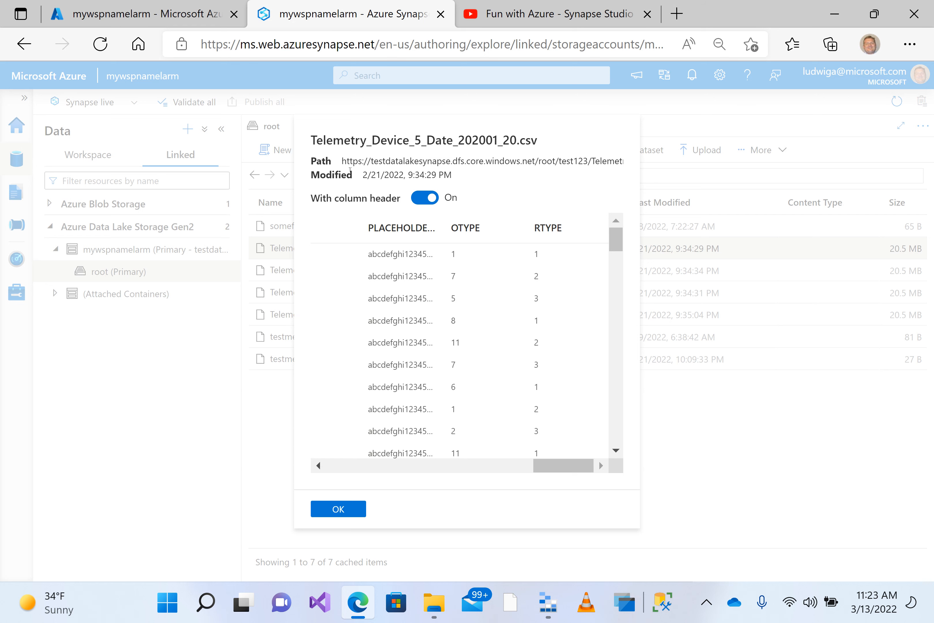
click(338, 509)
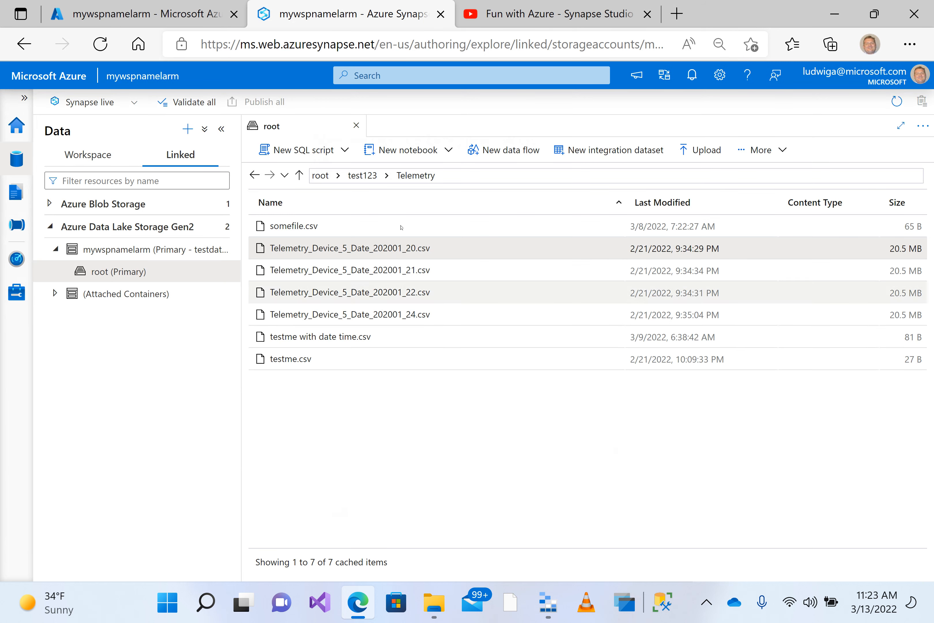
Generate a Select TOP 100 rows SQL script for Telemetry_Device_5_Date_202001_20.csv and run it on the Built-in pool
right_click(391, 256)
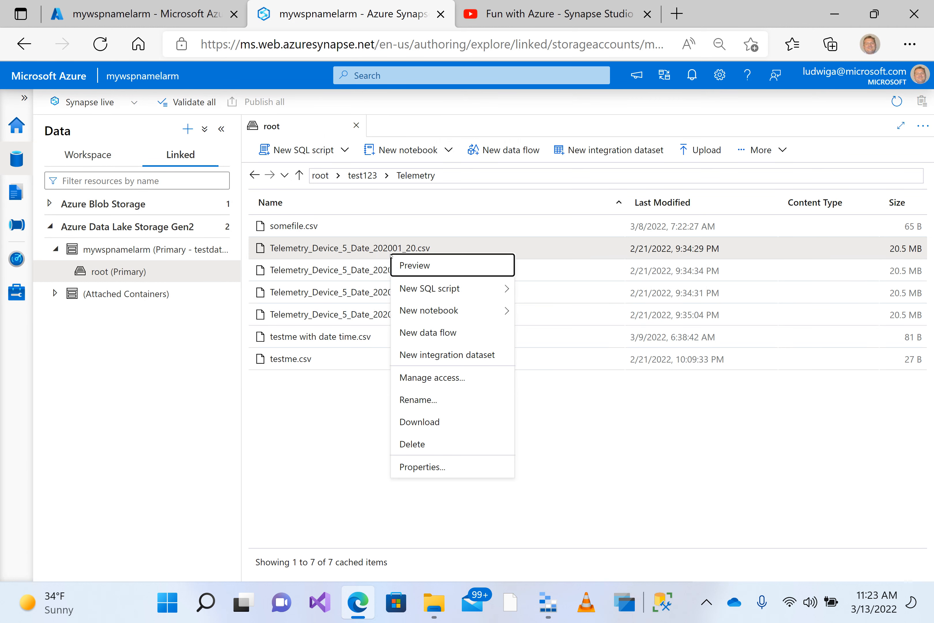
mouse_move(433, 290)
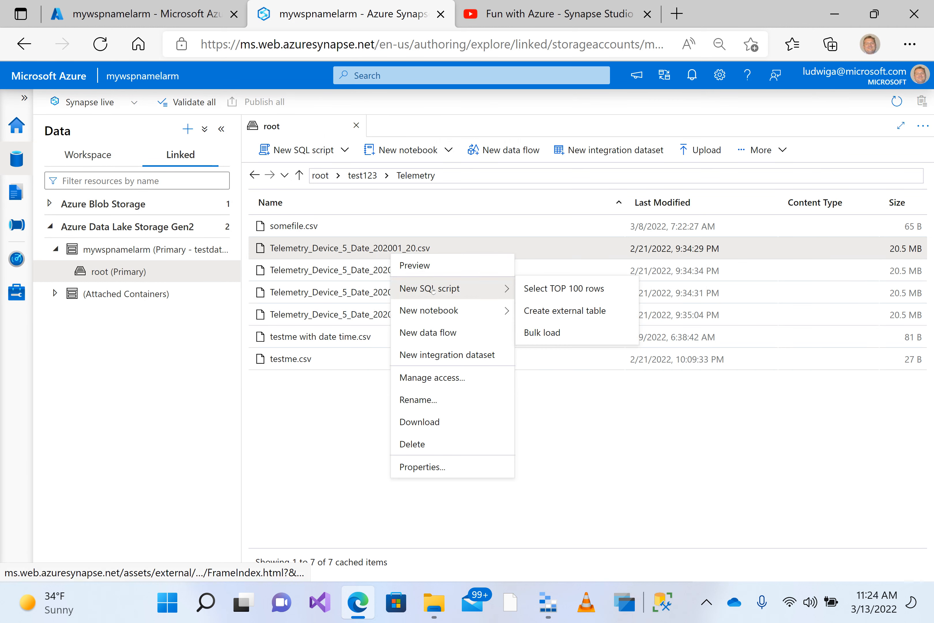
click(547, 291)
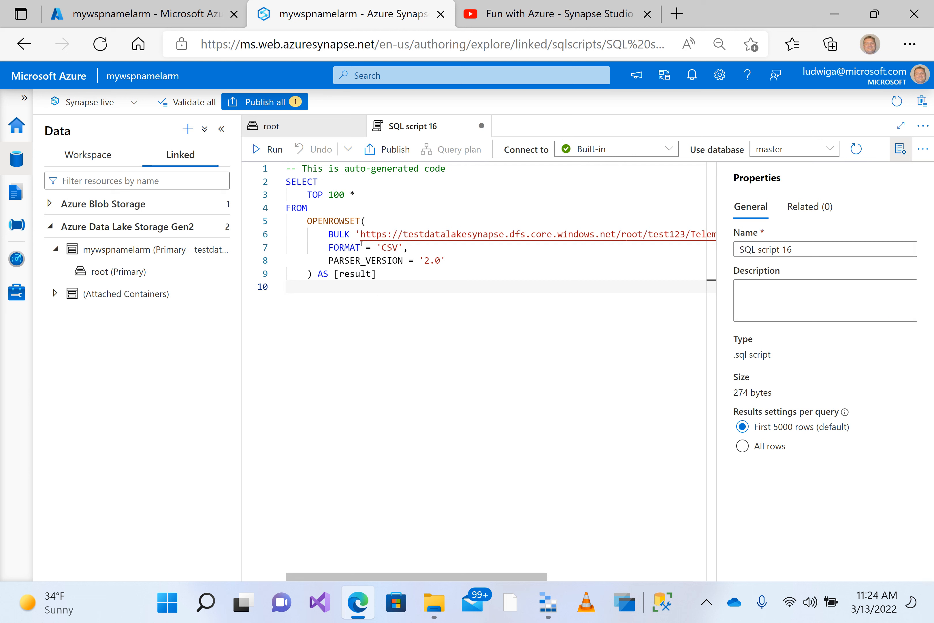
click(407, 204)
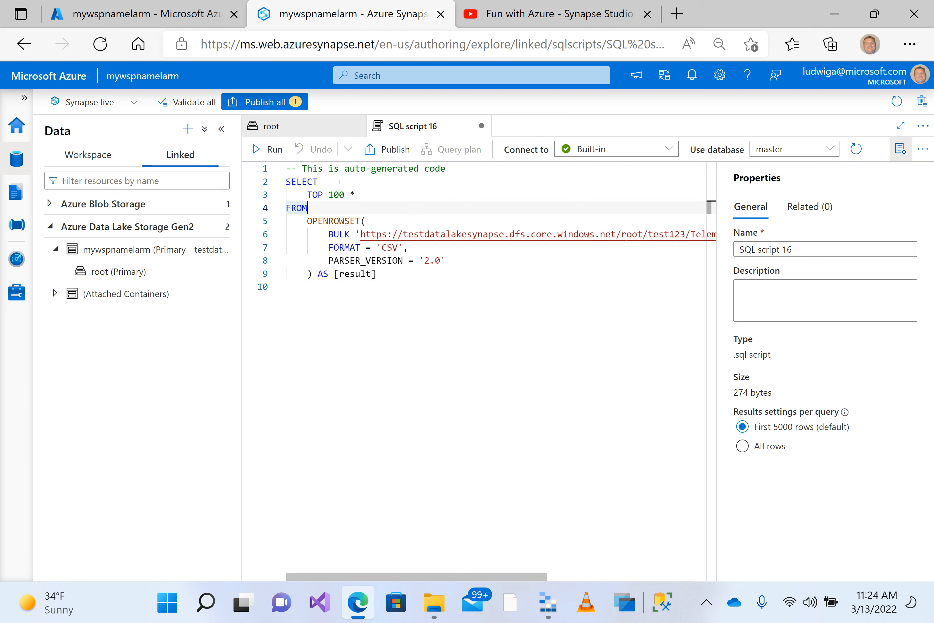
click(274, 151)
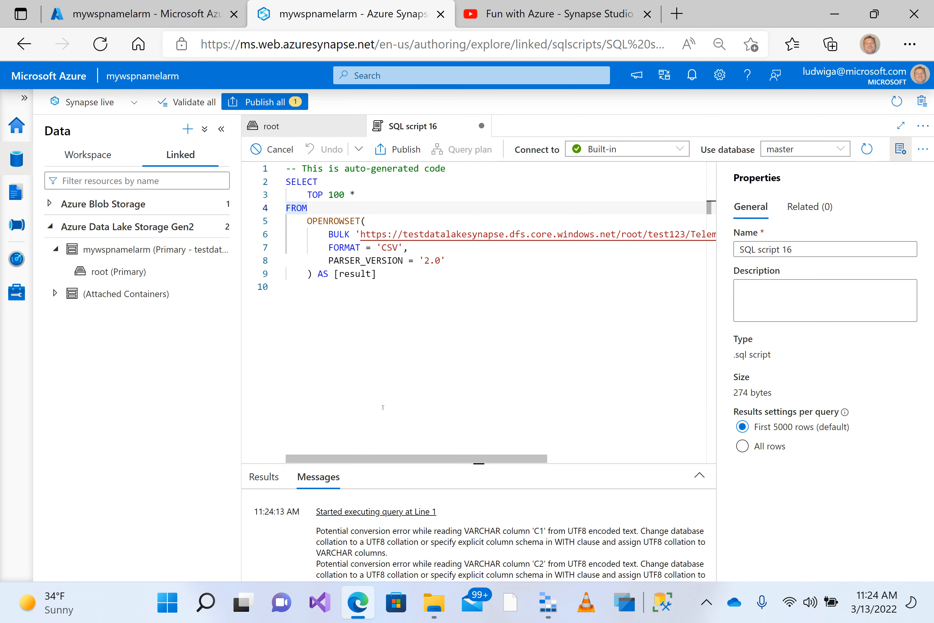
Show the query results as a table, view its further columns, and widen column C2 to fit the full event dates
click(275, 481)
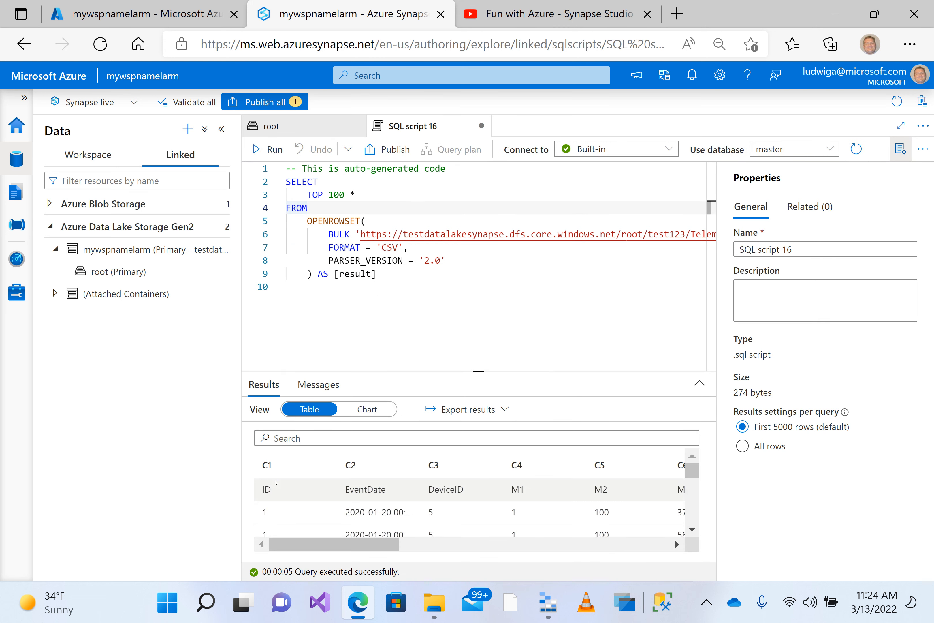
click(409, 538)
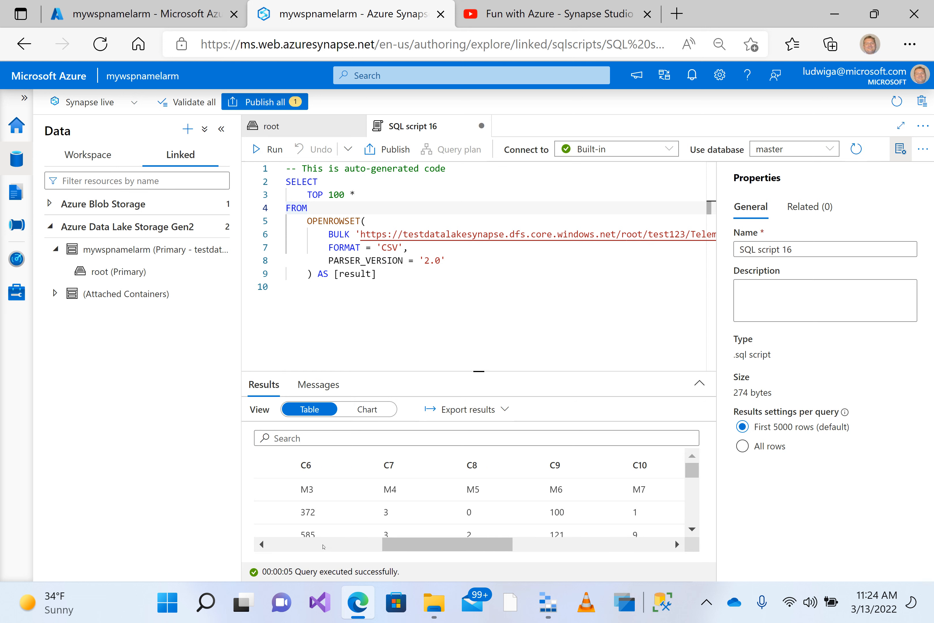
click(324, 546)
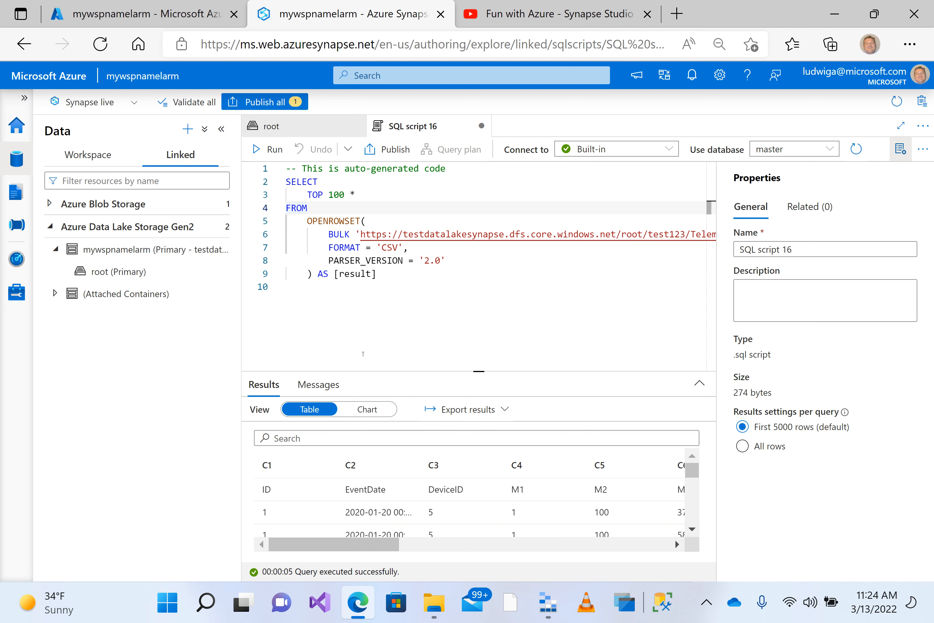
click(369, 352)
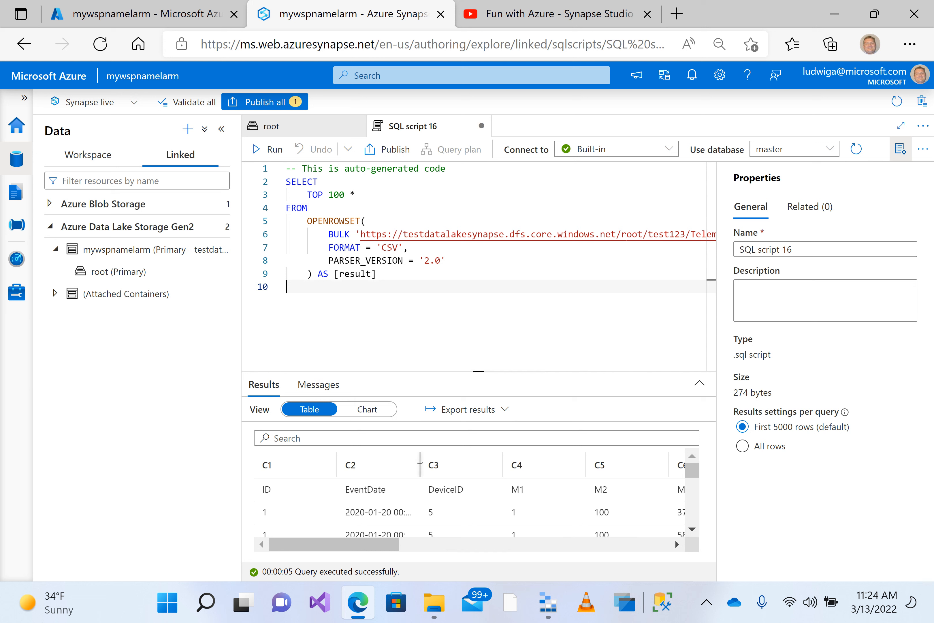
double_click(421, 464)
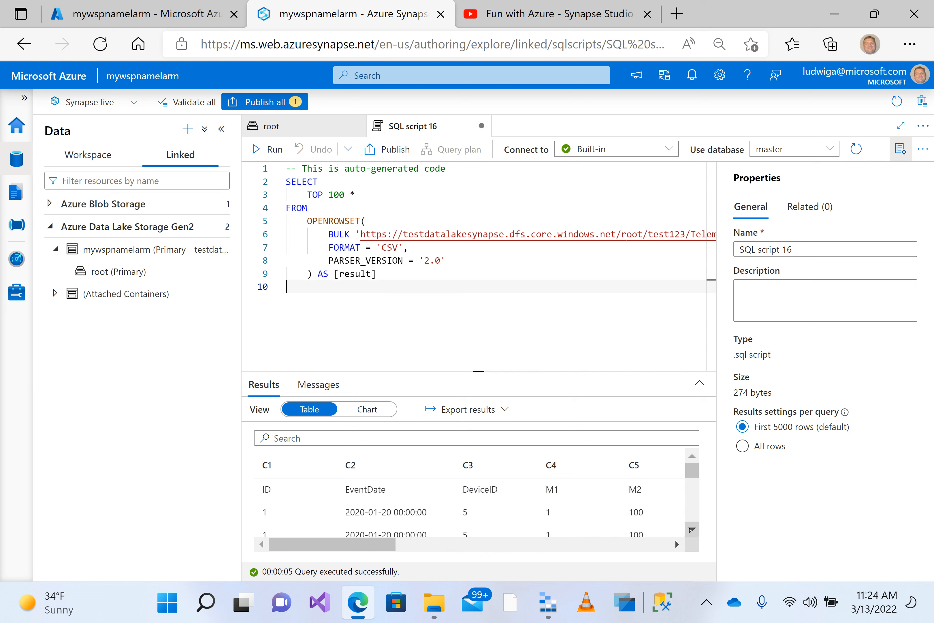
Examine the telemetry rows further down in the query results
click(691, 529)
click(690, 529)
click(690, 530)
click(691, 530)
click(691, 530)
click(690, 530)
click(690, 529)
click(690, 530)
click(690, 530)
click(690, 530)
click(691, 529)
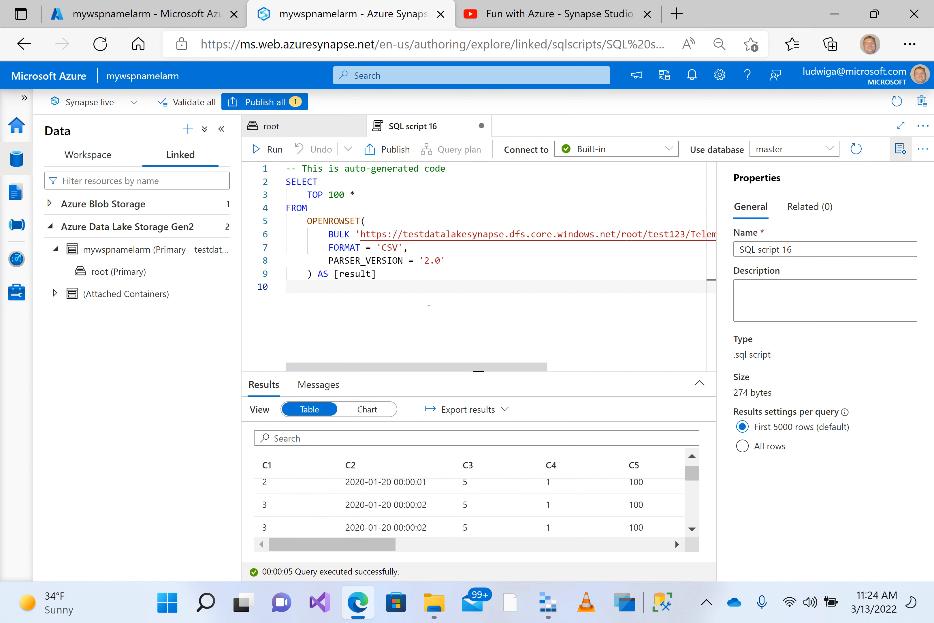
click(429, 307)
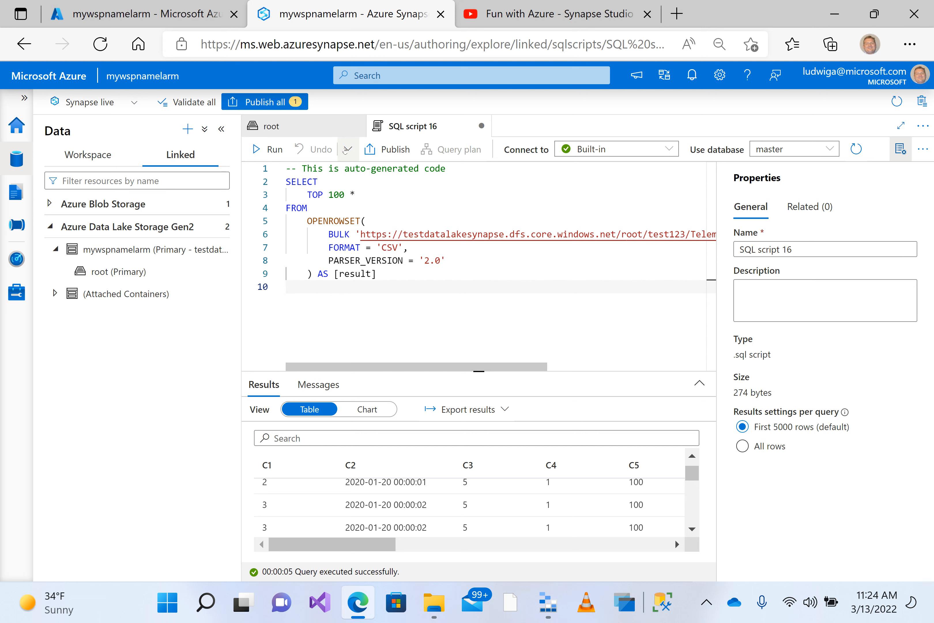
Start a new external table from Telemetry_Device_5_Date_202001_20.csv with Infer column names enabled and continue to the target database settings
click(327, 128)
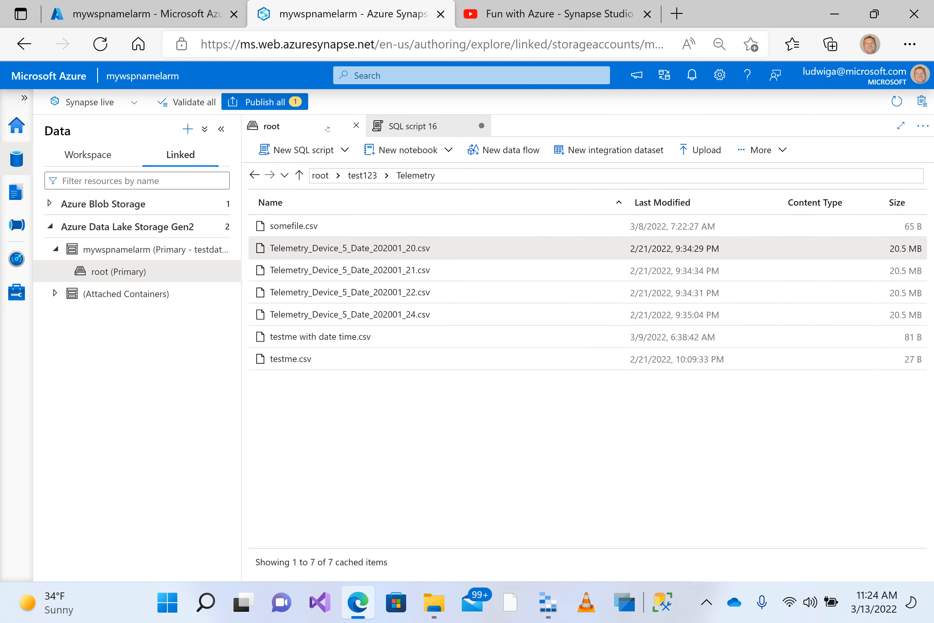
right_click(424, 248)
mouse_move(503, 276)
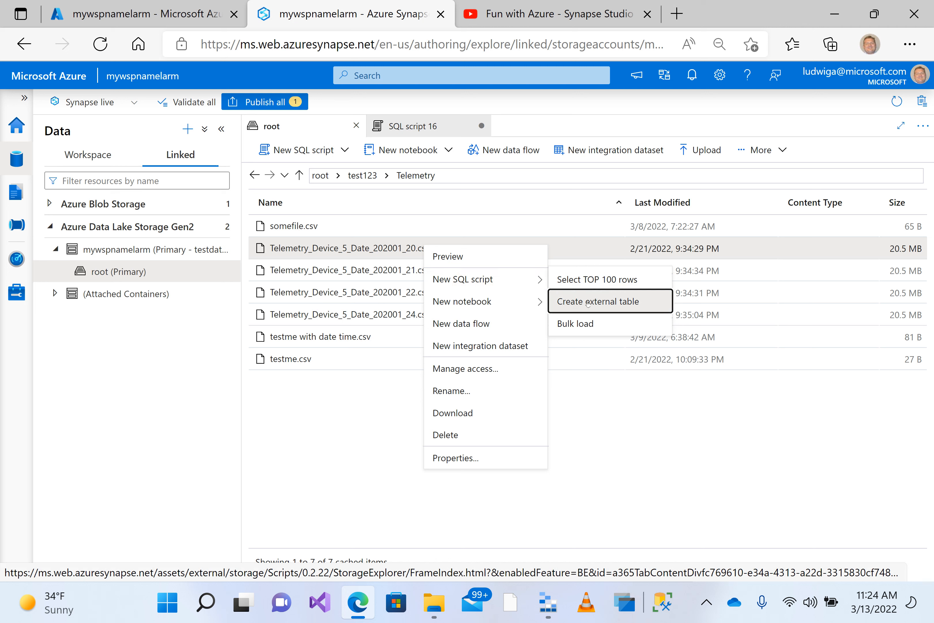
click(606, 302)
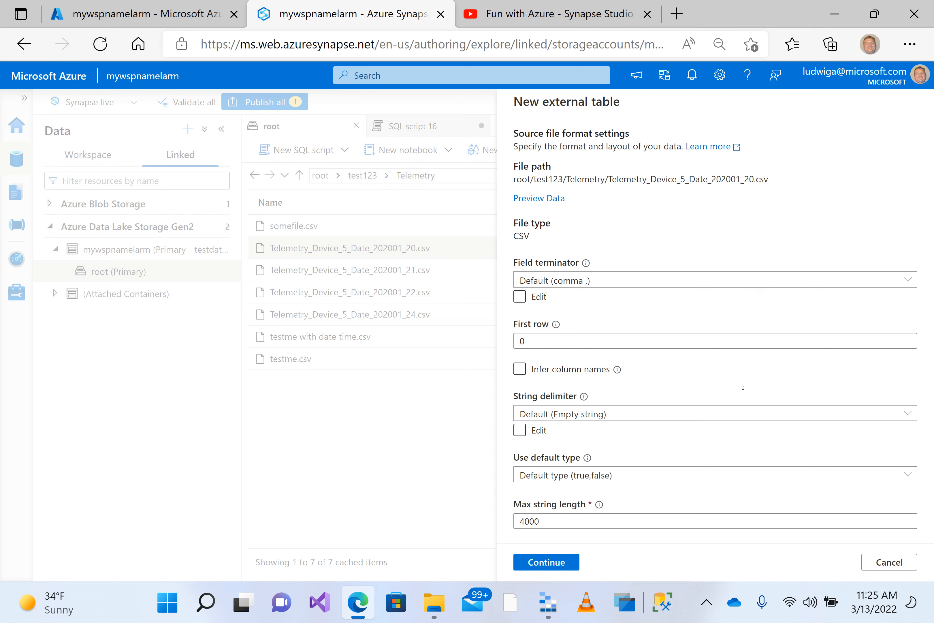
click(520, 369)
click(547, 563)
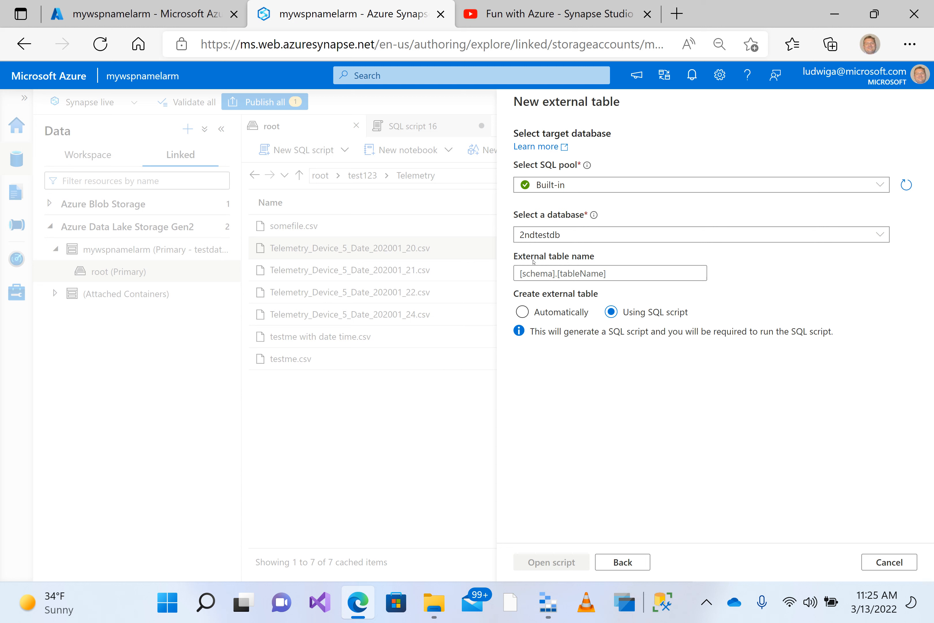
Generate the SQL script for an external table named funwithazurepart3 in the sdblarm database
click(556, 237)
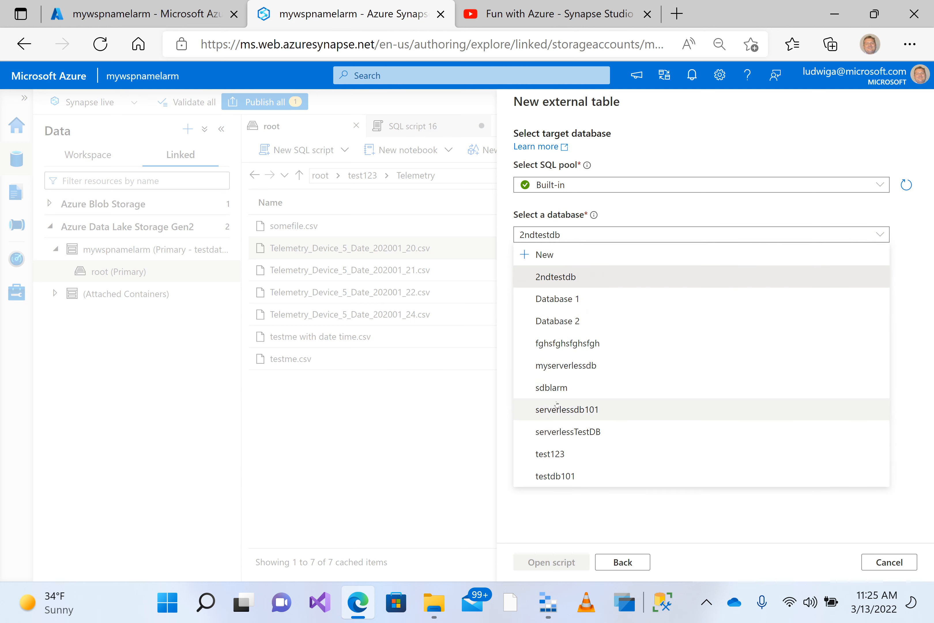
click(555, 389)
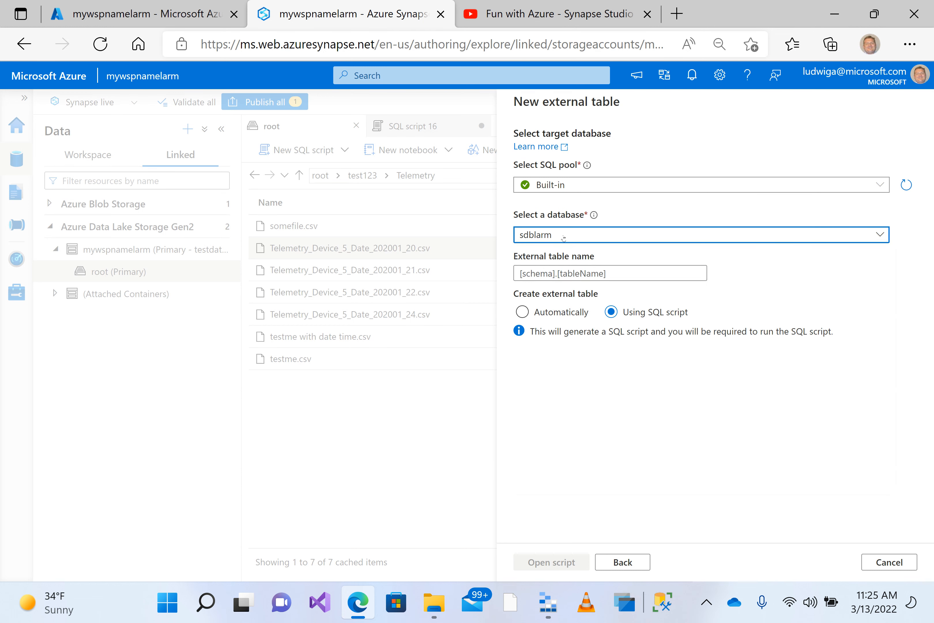
mouse_move(594, 217)
click(578, 277)
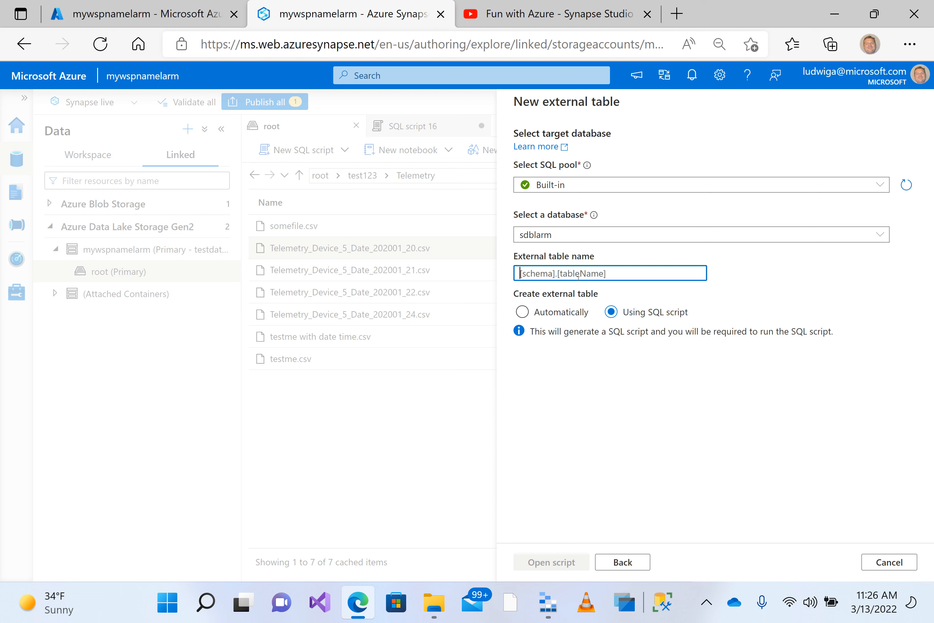
text(funwt)
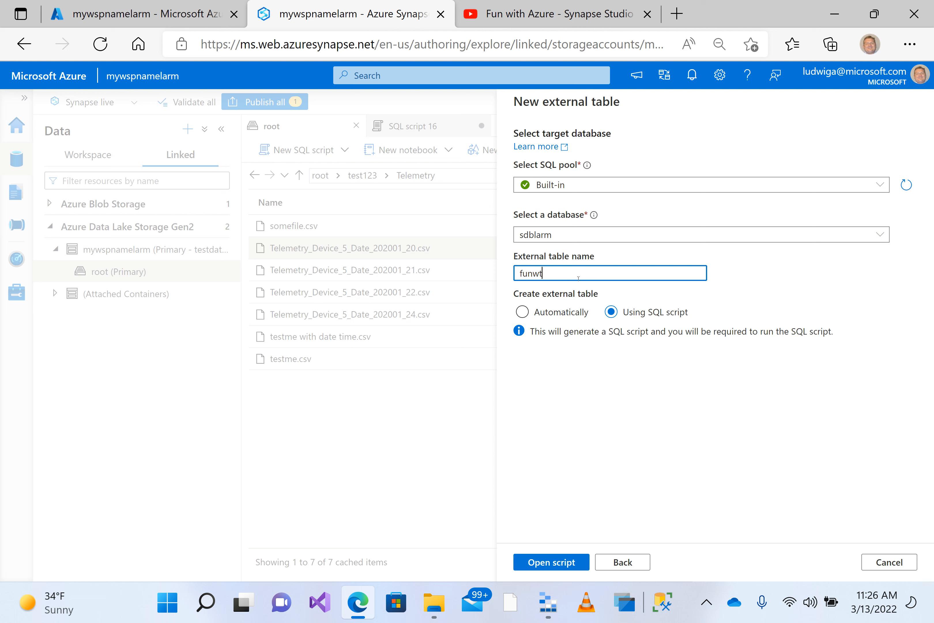
key(BackSpace)
text(ithazure)
text(part3)
click(543, 563)
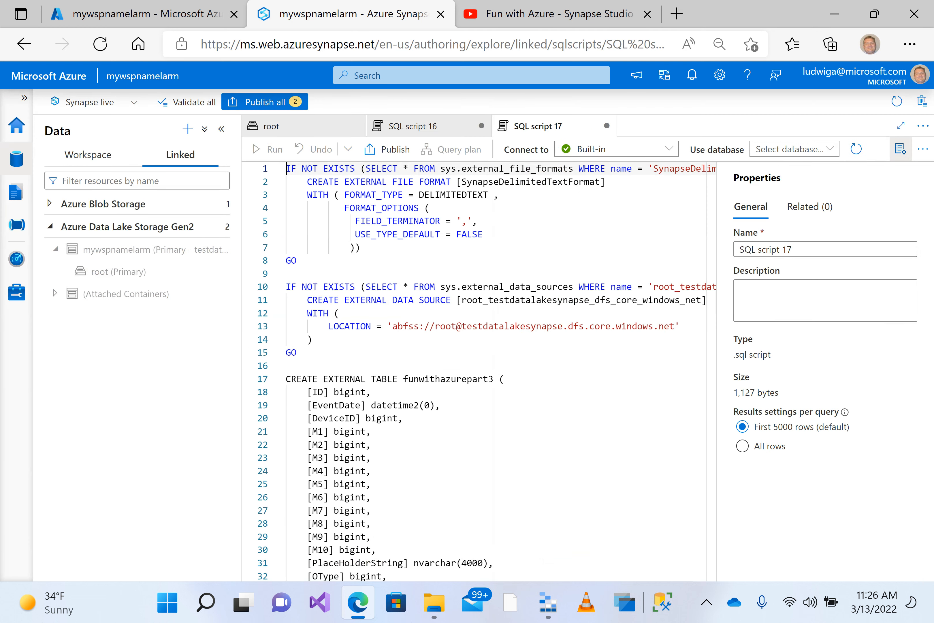
click(347, 279)
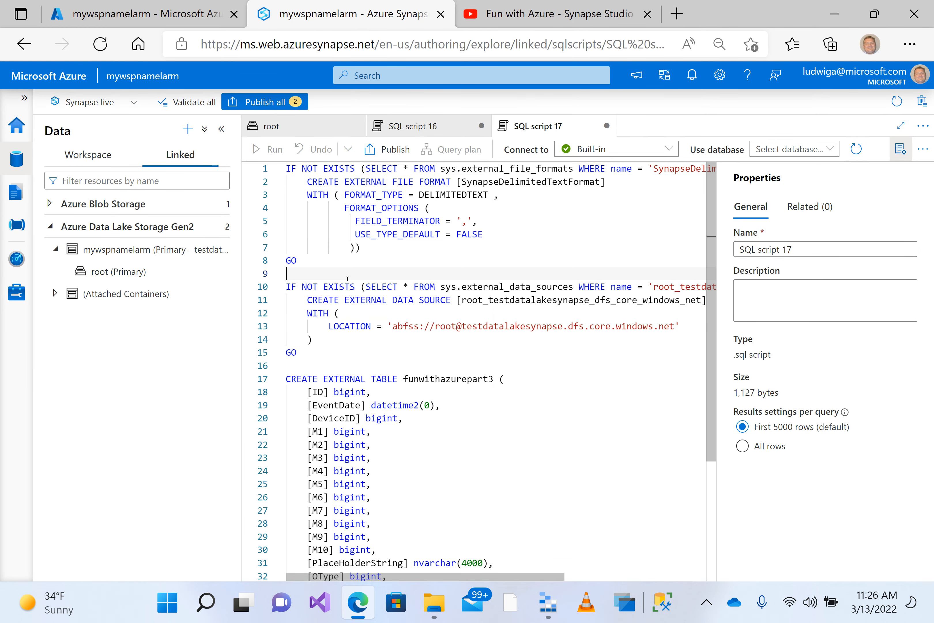
Insert new lines at the very beginning of SQL script 17 and start a Drop statement above the file format block
key(Up)
key(Up)
key(Up)
key(Up)
key(Up)
key(Up)
key(Up)
key(Up)
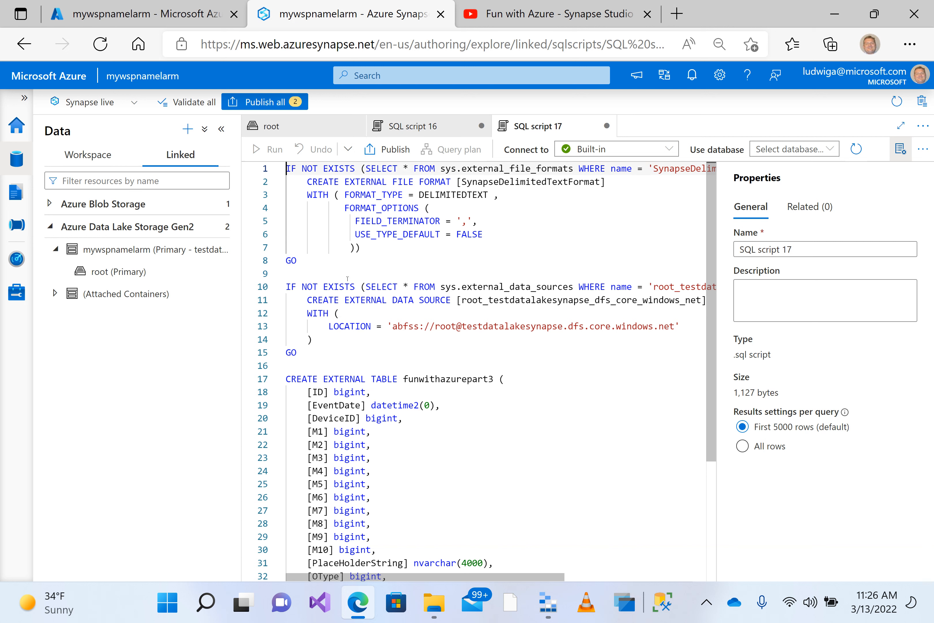
key(Return)
key(Return)
key(Up)
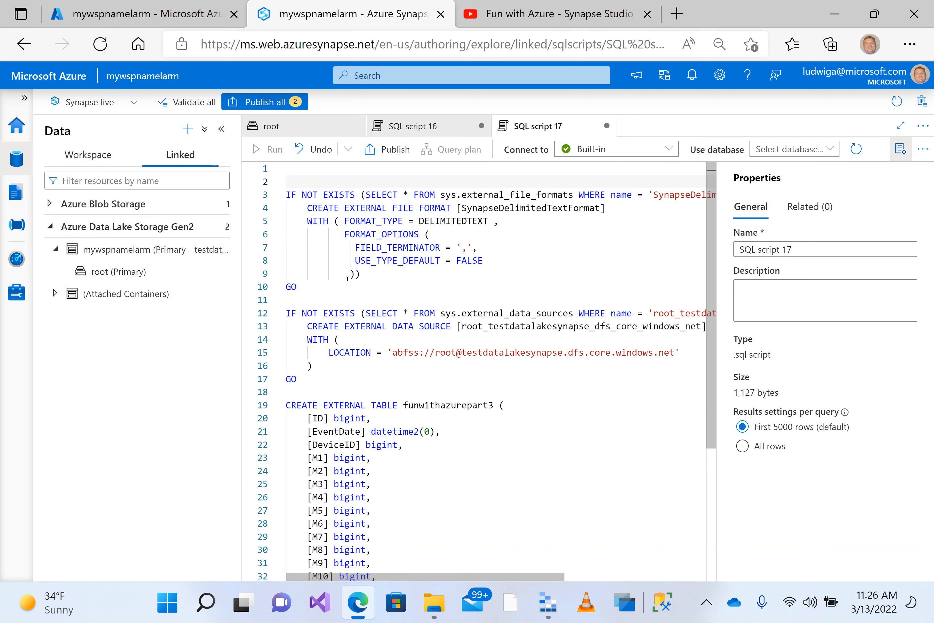
text(Drop)
Extend the Drop statement with the words EXTERNAL FILE FORMAT copied from the CREATE statement beneath it
key(Down)
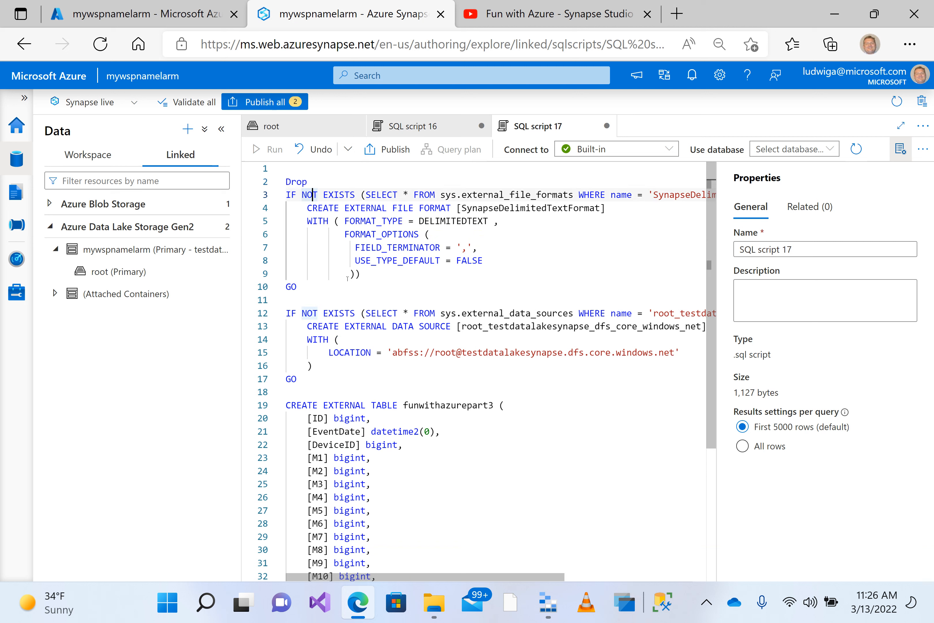
key(ctrl+Right)
key(ctrl+Right)
key(ctrl+Right)
key(ctrl+Right)
key(ctrl+Right)
key(ctrl+Right)
key(ctrl+Right)
key(ctrl+Right)
key(ctrl+Right)
key(ctrl+Right)
key(ctrl+Left)
key(ctrl+Left)
key(ctrl+Left)
key(Down)
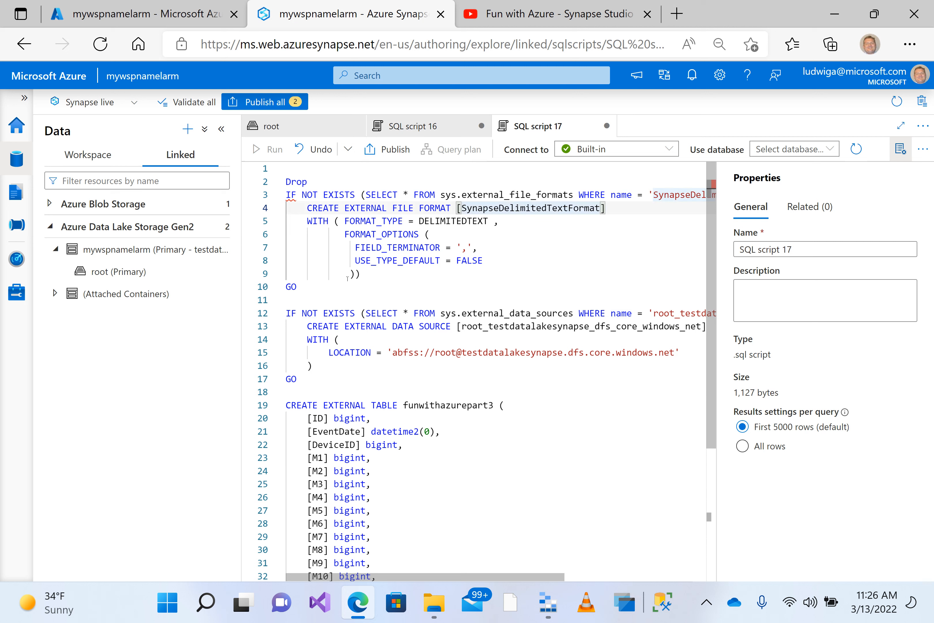
key(ctrl+Left)
key(Left)
key(ctrl+shift+Left)
key(ctrl+shift+Left)
key(ctrl+shift+Left)
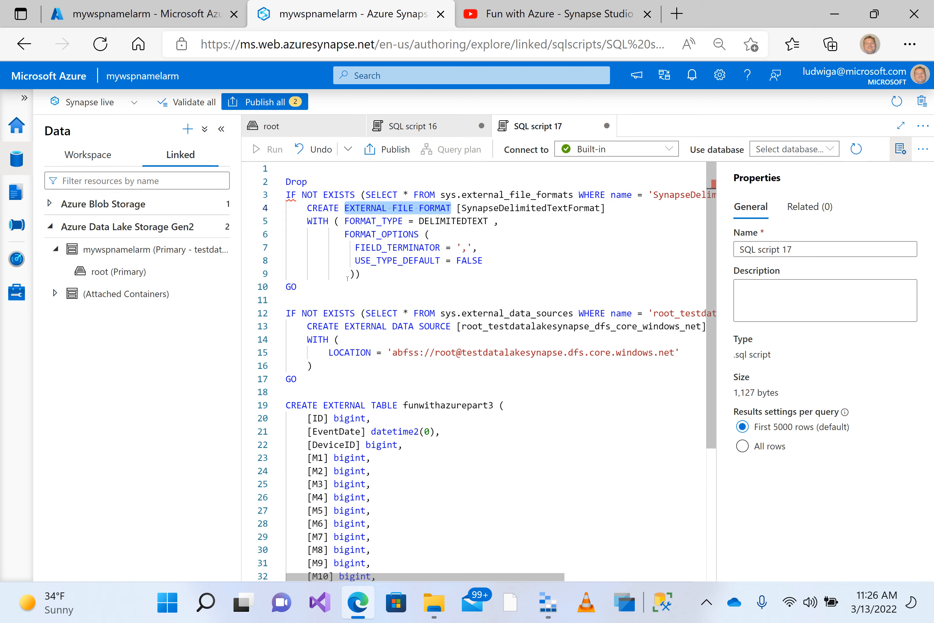
key(ctrl+c)
key(Up)
key(Up)
key(ctrl+v)
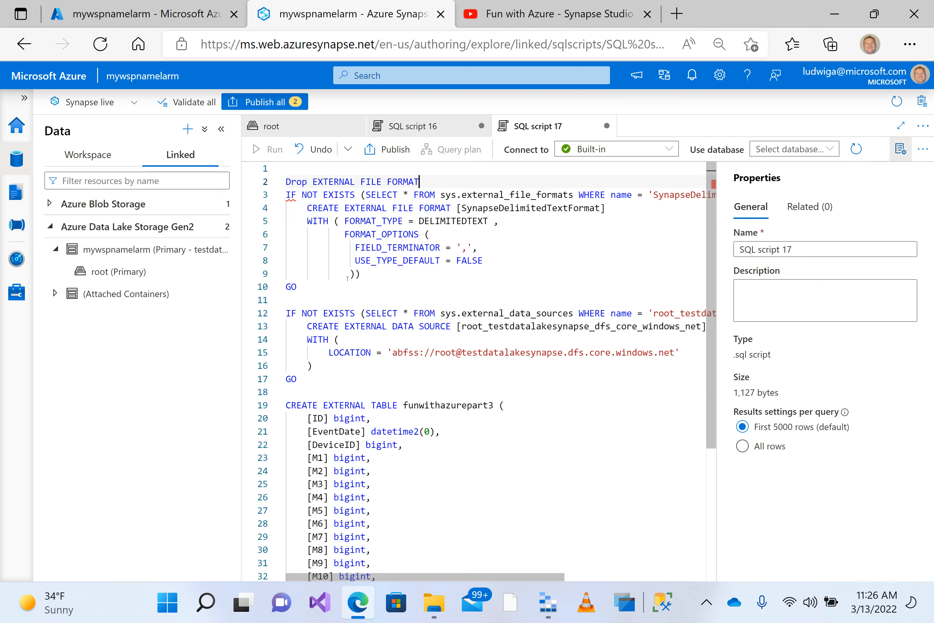
Complete the Drop statement with the copied name SynapseDelimitedTextFormat and separate it from the file format block with blank lines
key(Down)
key(ctrl+Right)
key(ctrl+Right)
key(ctrl+Right)
key(ctrl+Right)
key(ctrl+Right)
key(ctrl+Right)
key(ctrl+Right)
key(ctrl+Right)
key(ctrl+Right)
key(ctrl+Right)
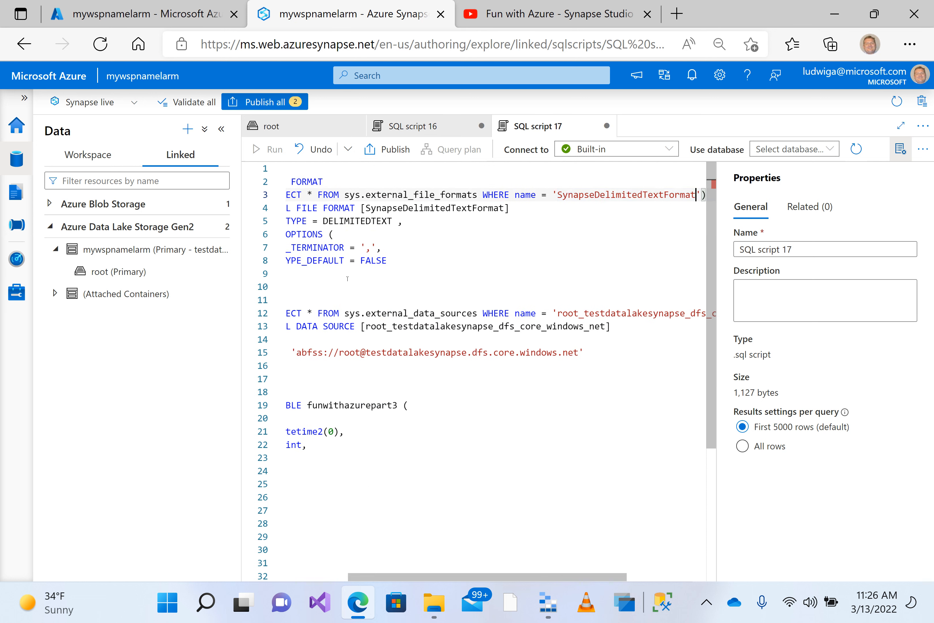
key(ctrl+shift+Left)
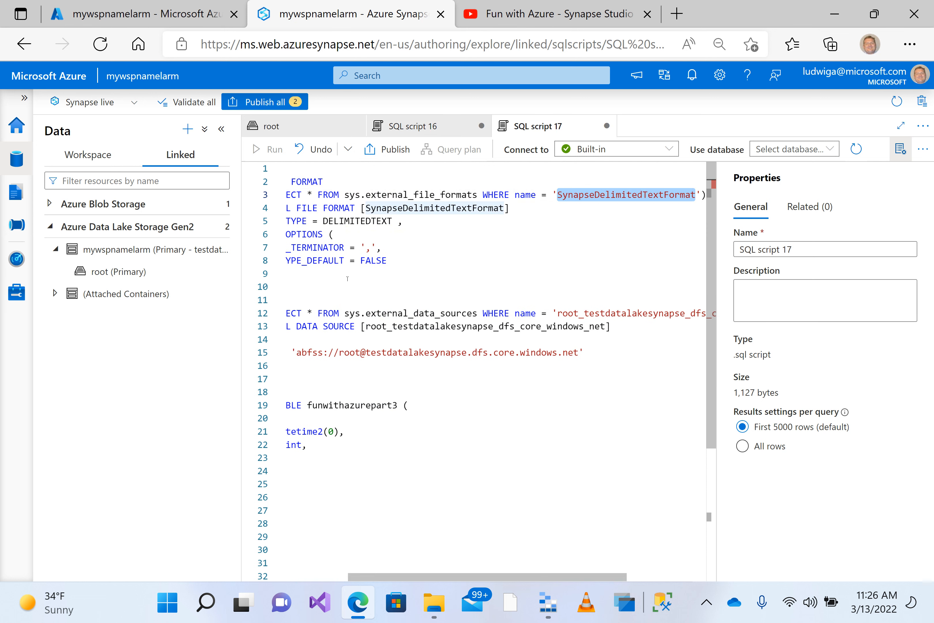
key(ctrl+c)
key(Up)
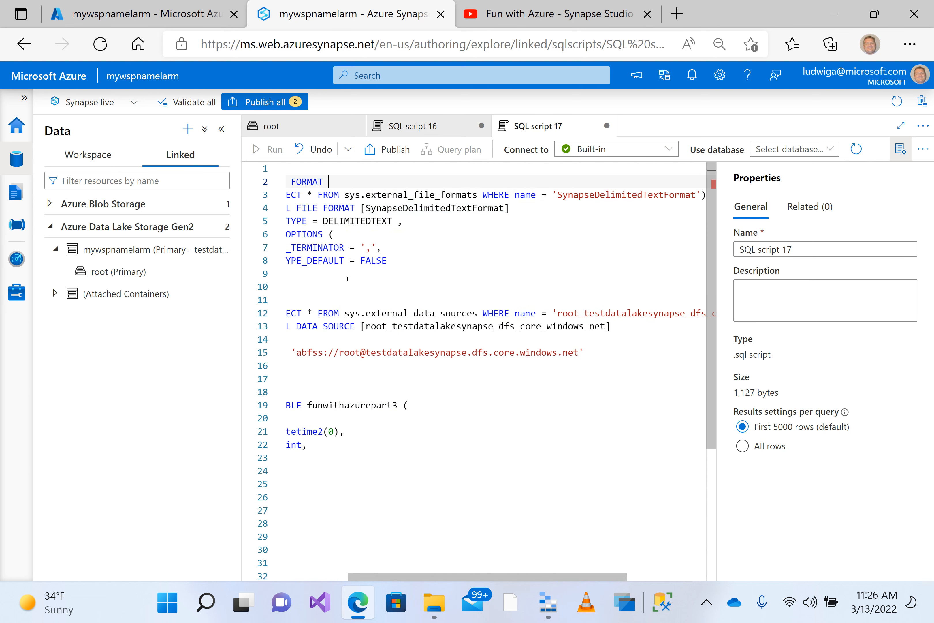
key(ctrl+v)
key(Return)
key(Return)
key(Up)
key(Up)
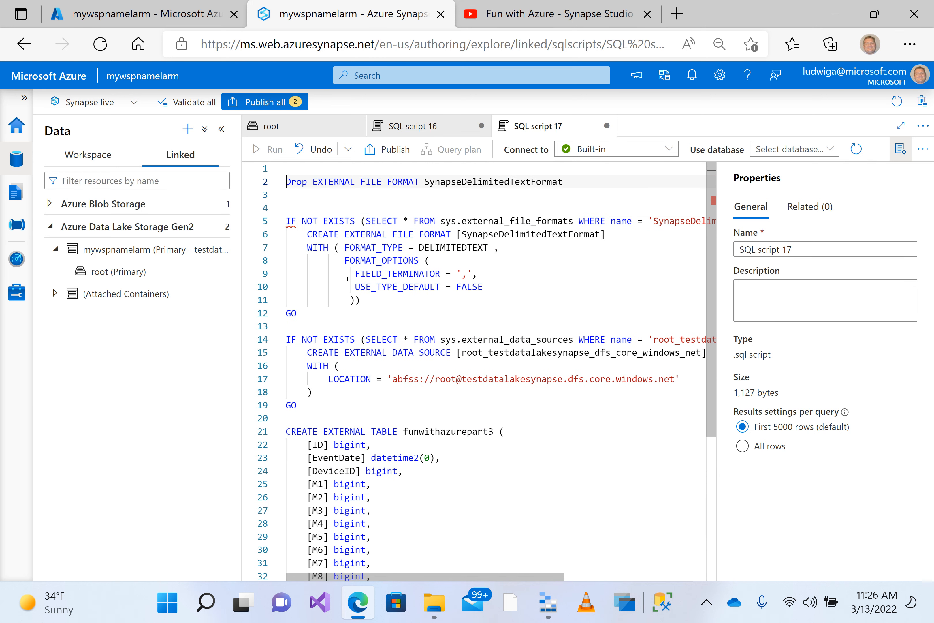
Examine the external tables, external data sources and external file formats of the sdblarm SQL database in the workspace
click(56, 294)
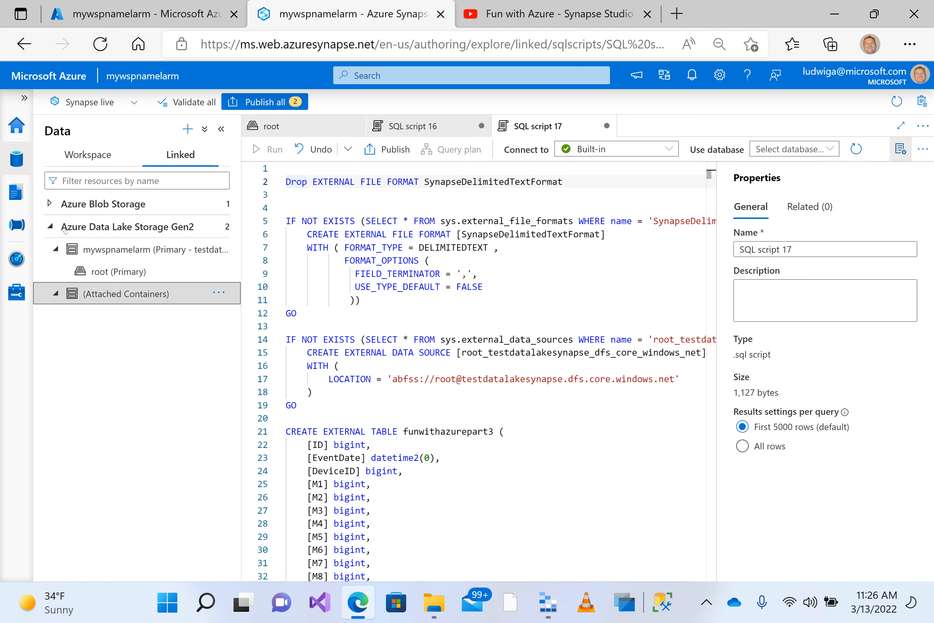
click(82, 160)
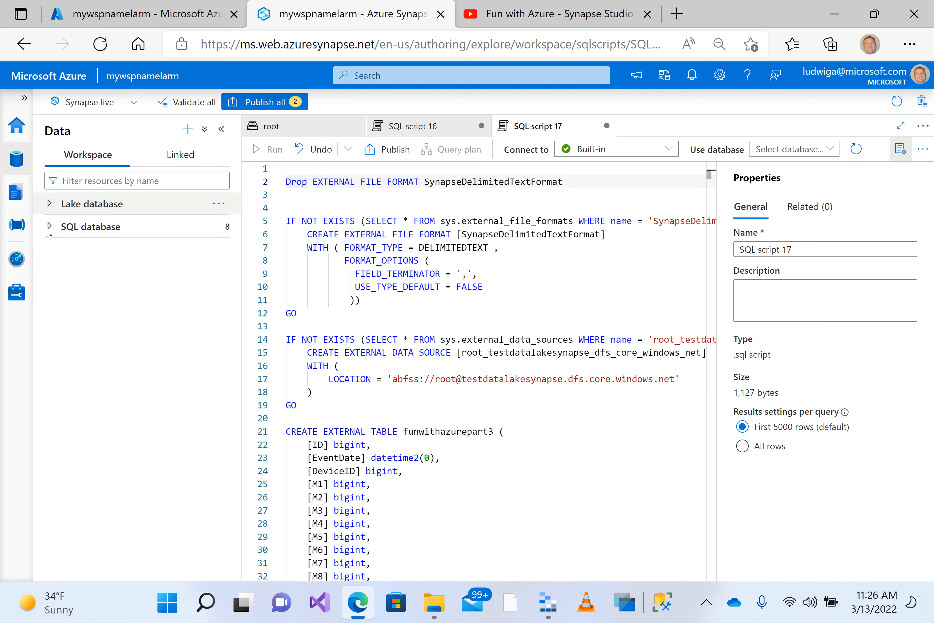
click(48, 226)
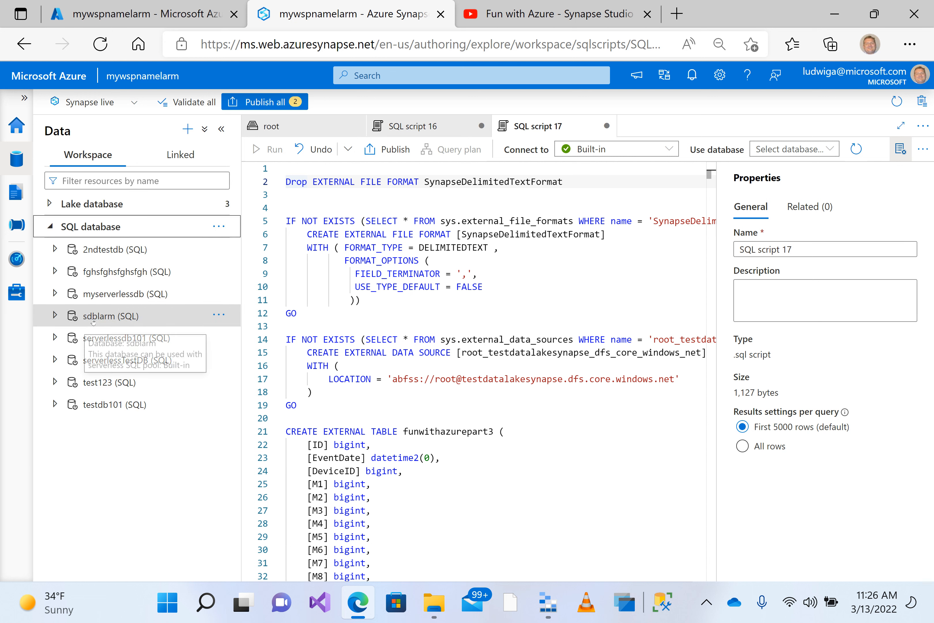
click(69, 324)
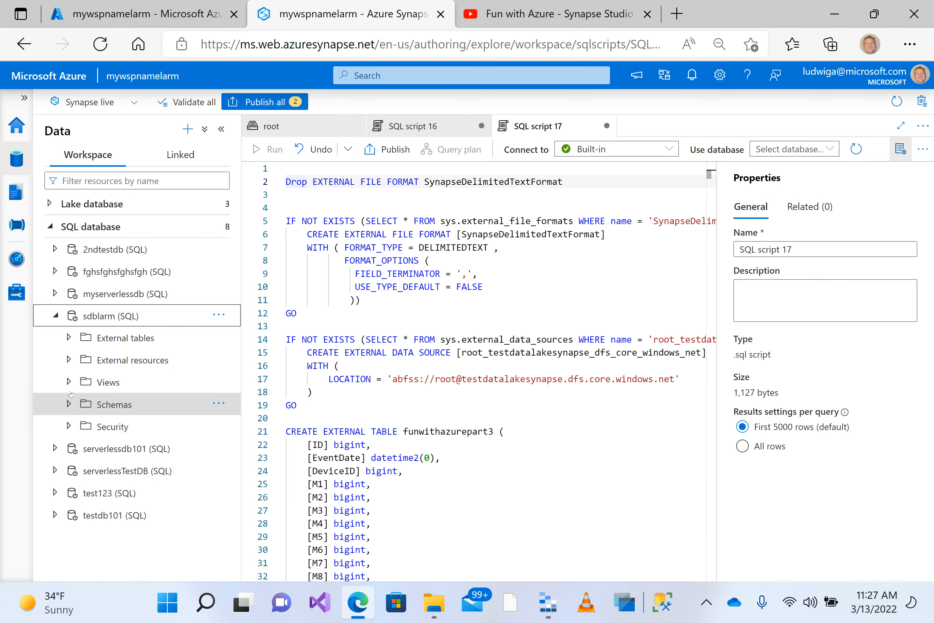
click(68, 338)
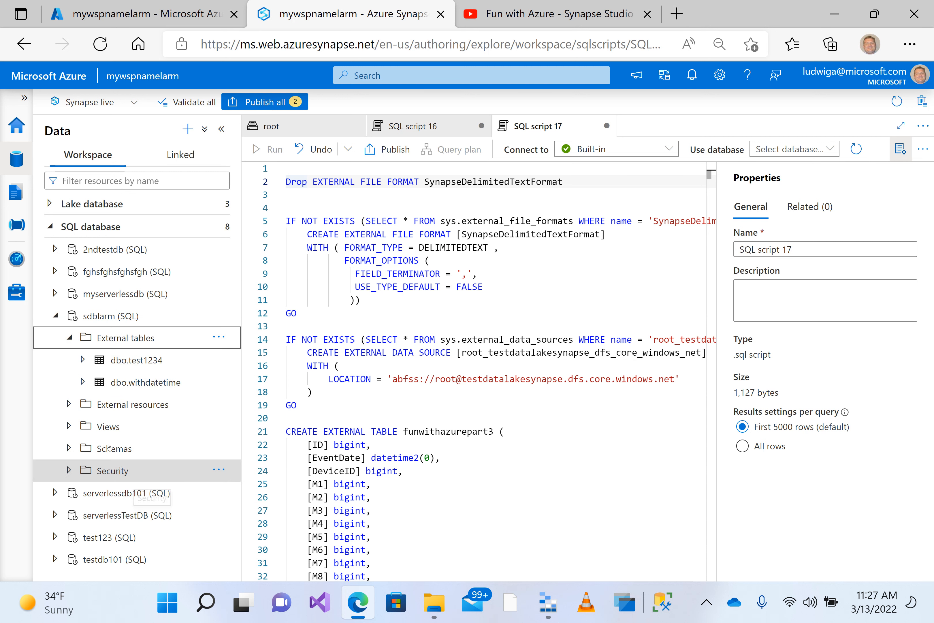
click(75, 408)
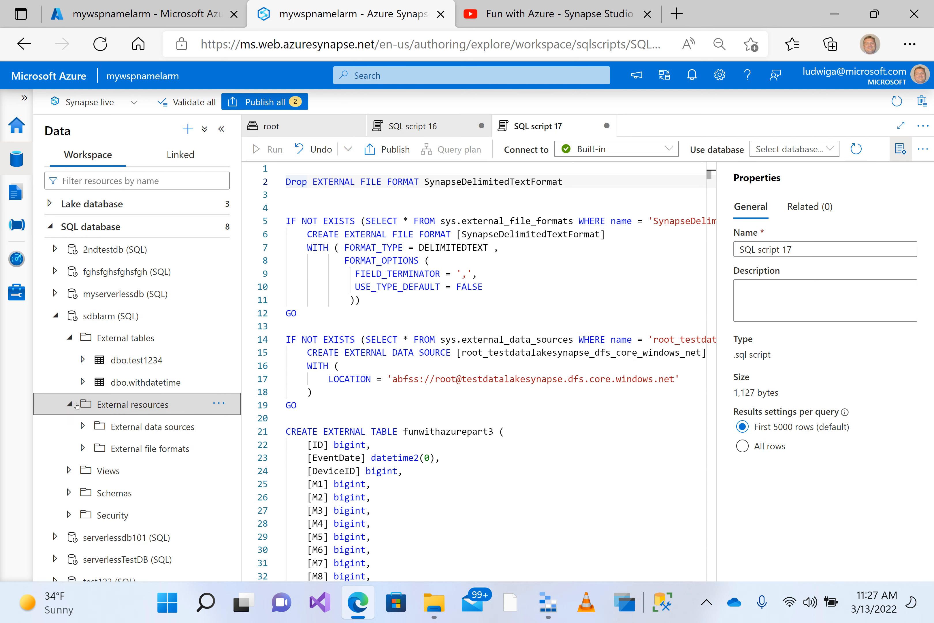
click(77, 424)
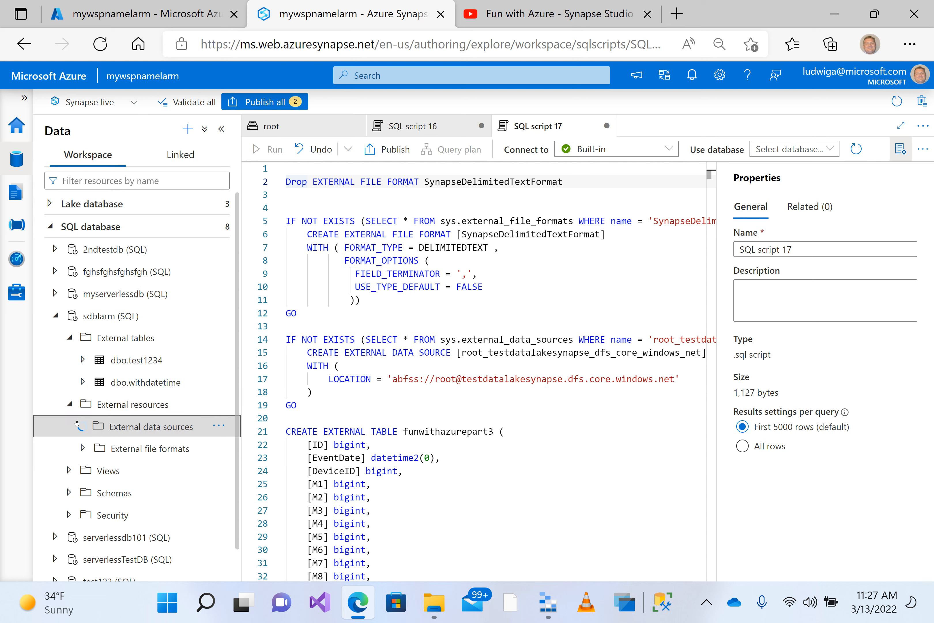
click(84, 471)
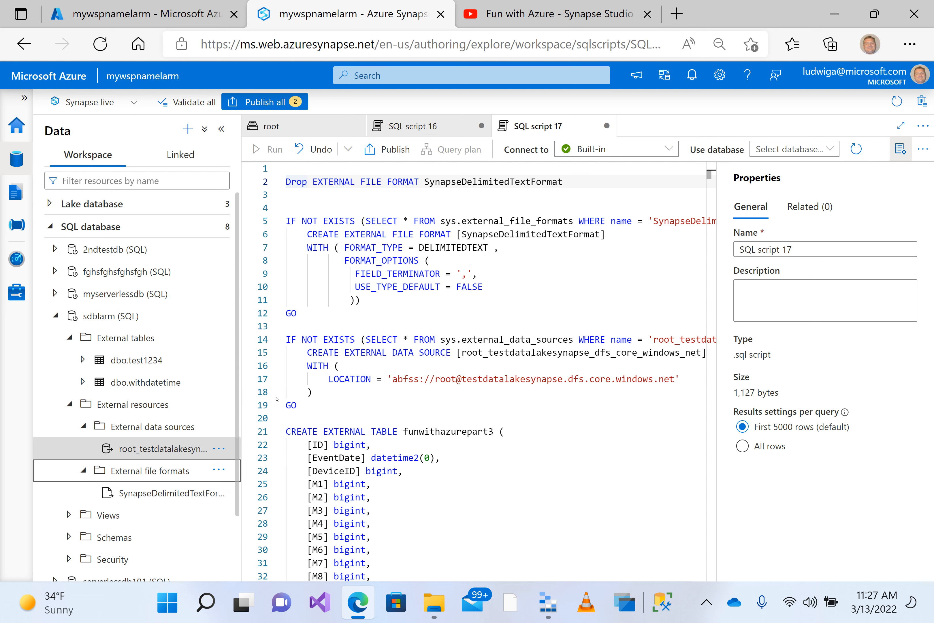
click(459, 206)
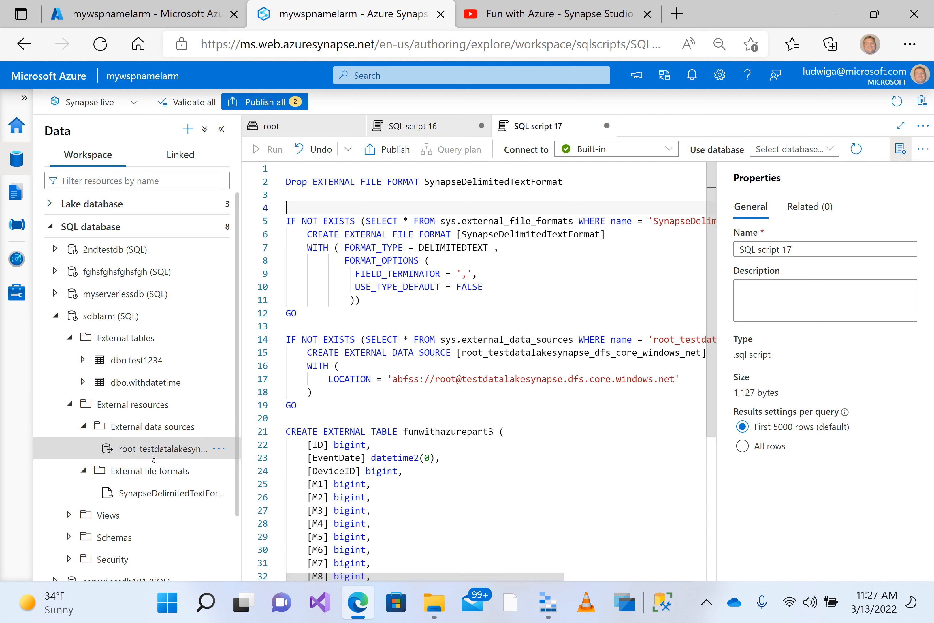
key(Up)
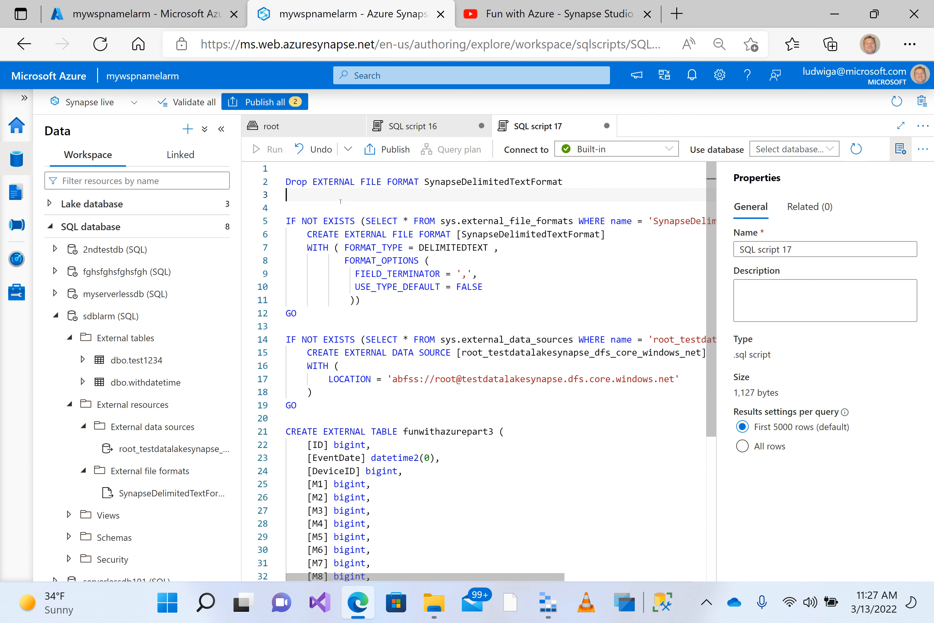
key(ctrl+shift+Left)
key(ctrl+shift+Left)
key(ctrl+shift+Left)
key(ctrl+shift+Left)
key(ctrl+shift+Left)
key(ctrl+shift+Left)
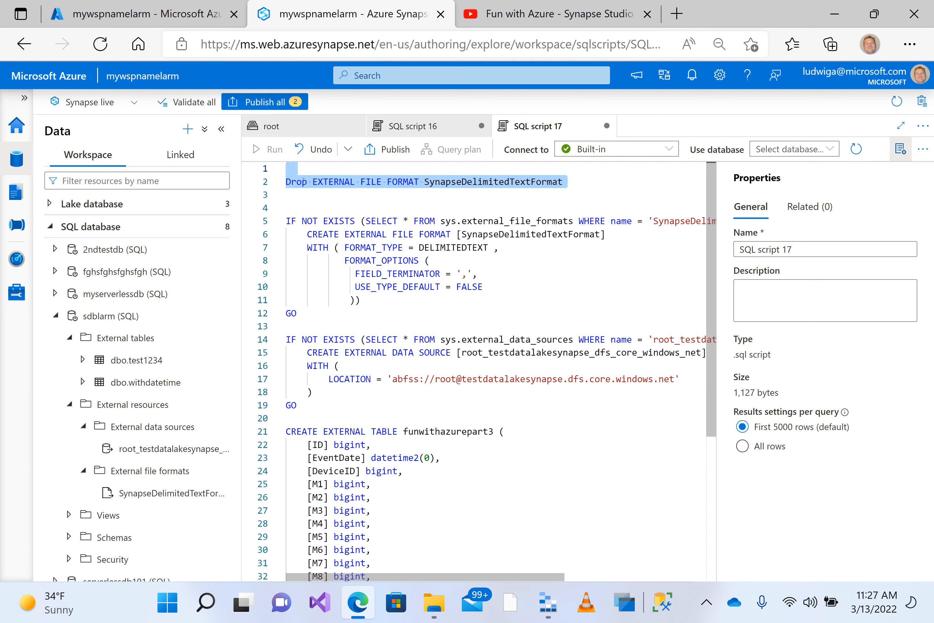
click(351, 207)
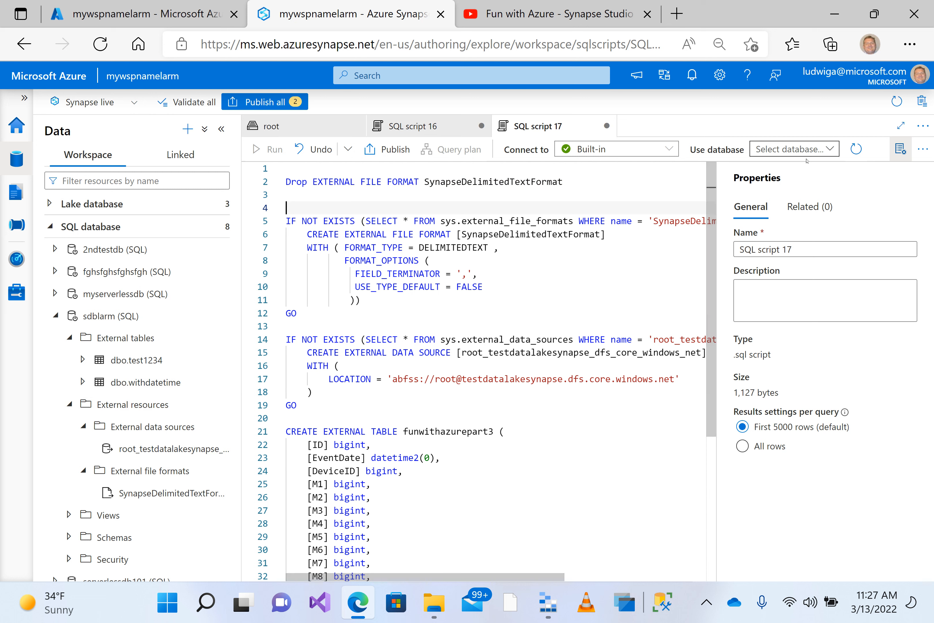
Set the script's database to sdblarm and try to run only the Drop EXTERNAL FILE FORMAT SynapseDelimitedTextFormat statement
click(791, 150)
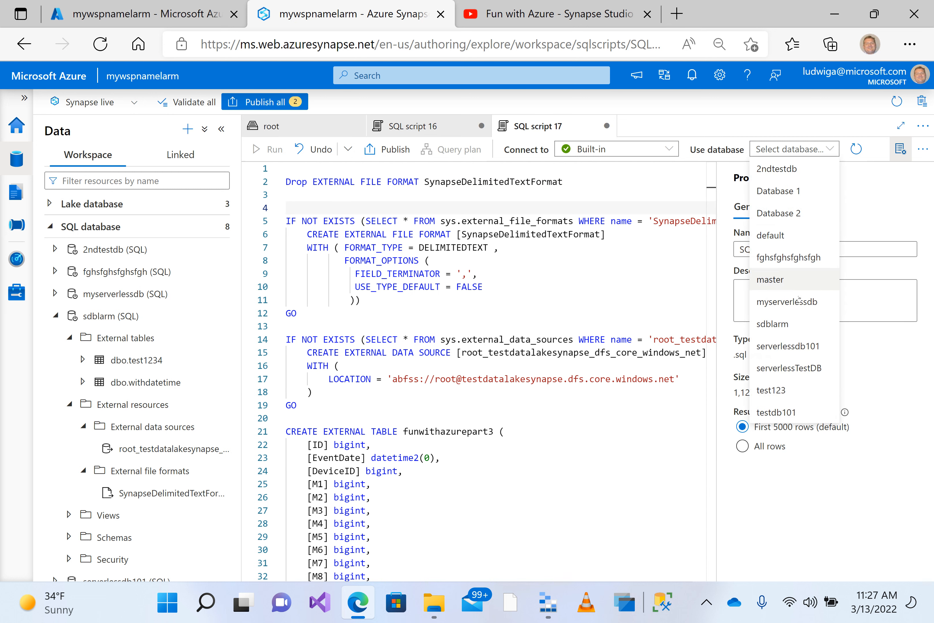
click(787, 329)
click(355, 194)
drag(355, 195, 287, 182)
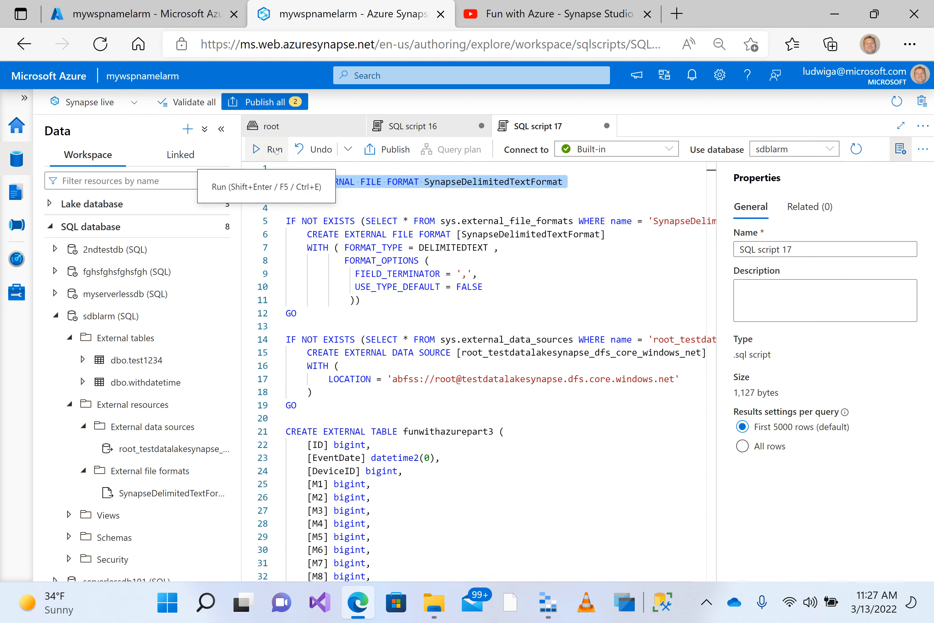
click(285, 151)
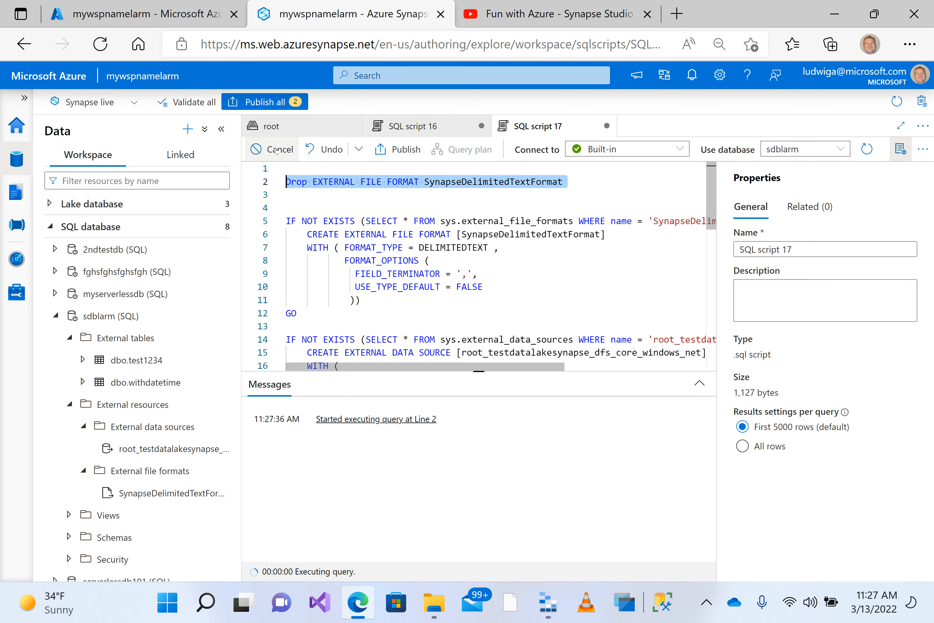
Copy the words EXTERNAL DATA SOURCE from the CREATE statement in the data source block
click(326, 319)
key(Down)
key(Down)
key(Down)
key(Down)
key(Down)
key(Down)
key(Down)
key(Down)
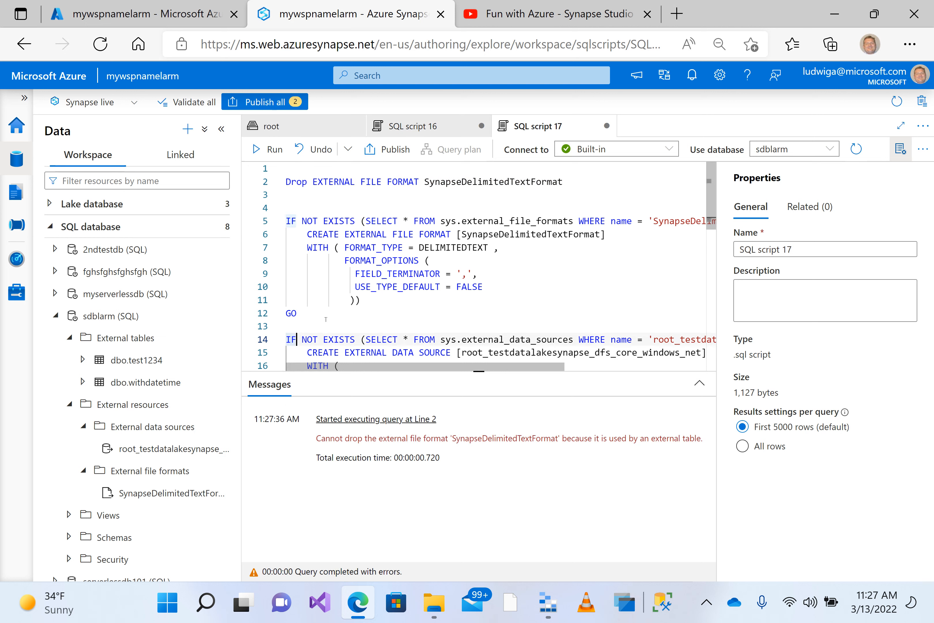
key(Down)
key(Up)
key(Up)
key(Up)
key(Up)
key(Up)
key(Up)
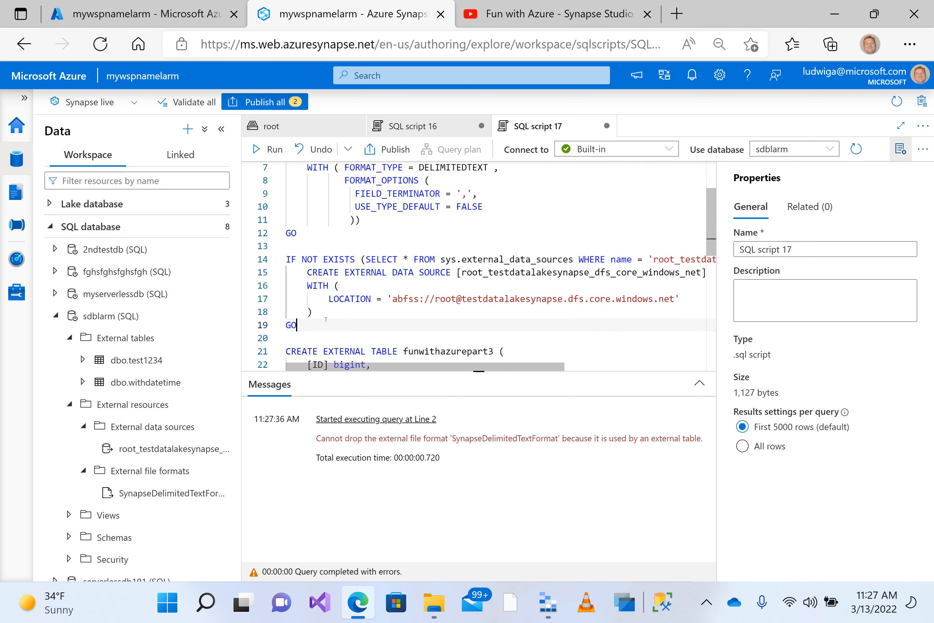
key(Home)
key(ctrl+Right)
key(ctrl+Right)
key(ctrl+Right)
key(ctrl+Right)
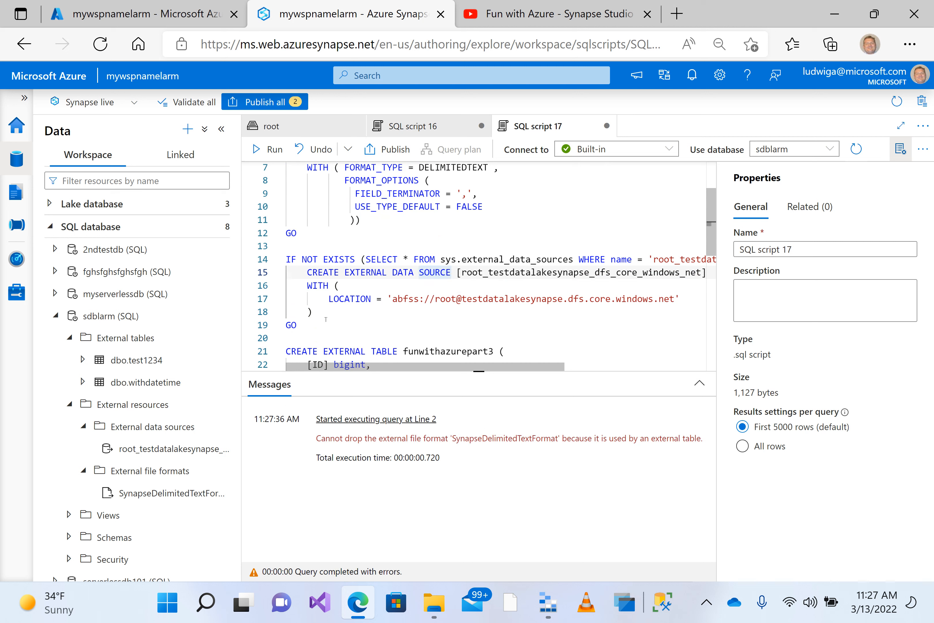
key(ctrl+shift+Left)
key(ctrl+shift+Left)
key(ctrl+shift+Left)
key(ctrl+c)
Insert a new line reading Drop EXTERNAL DATA SOURCE above the data source block, followed by a blank line
key(Up)
key(Up)
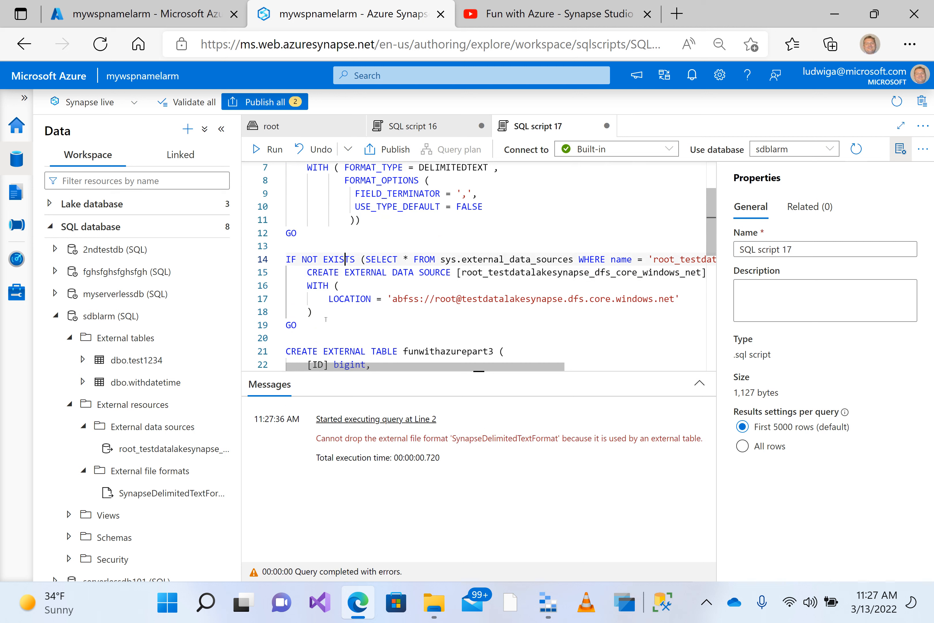
key(Return)
key(Return)
key(Up)
key(ctrl+v)
key(ctrl+Left)
key(ctrl+Left)
key(ctrl+Left)
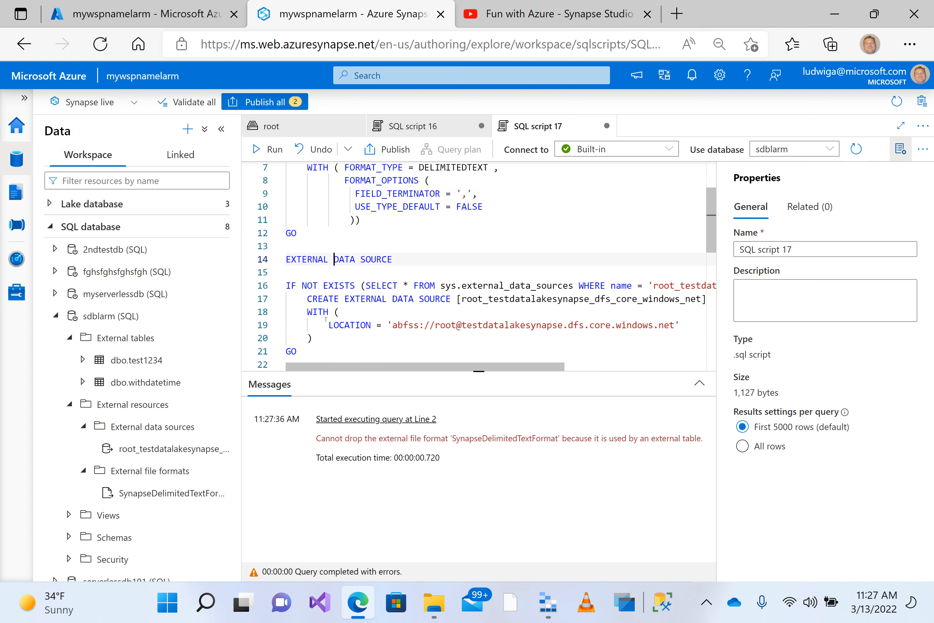
text(Drop)
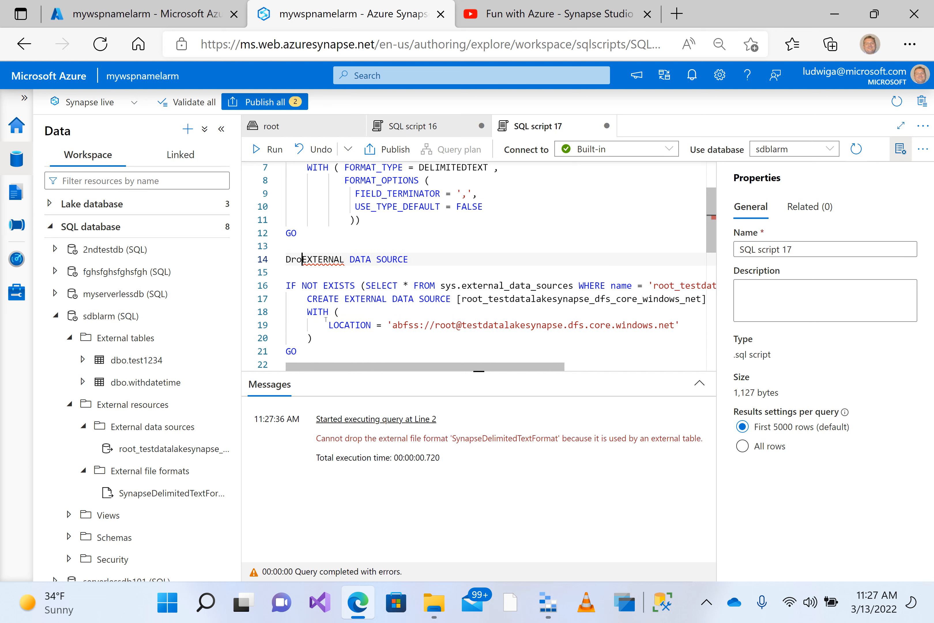
Complete the Drop EXTERNAL DATA SOURCE statement with the copied name root_testdatalakesynapse_dfs_core_windows_net
double_click(687, 284)
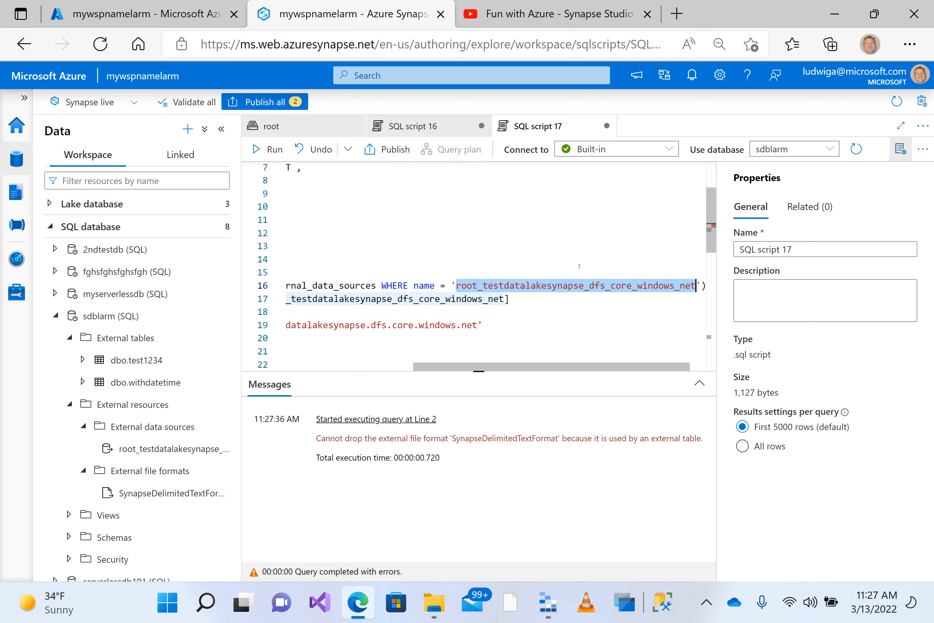
key(ctrl+c)
click(524, 264)
key(ctrl+v)
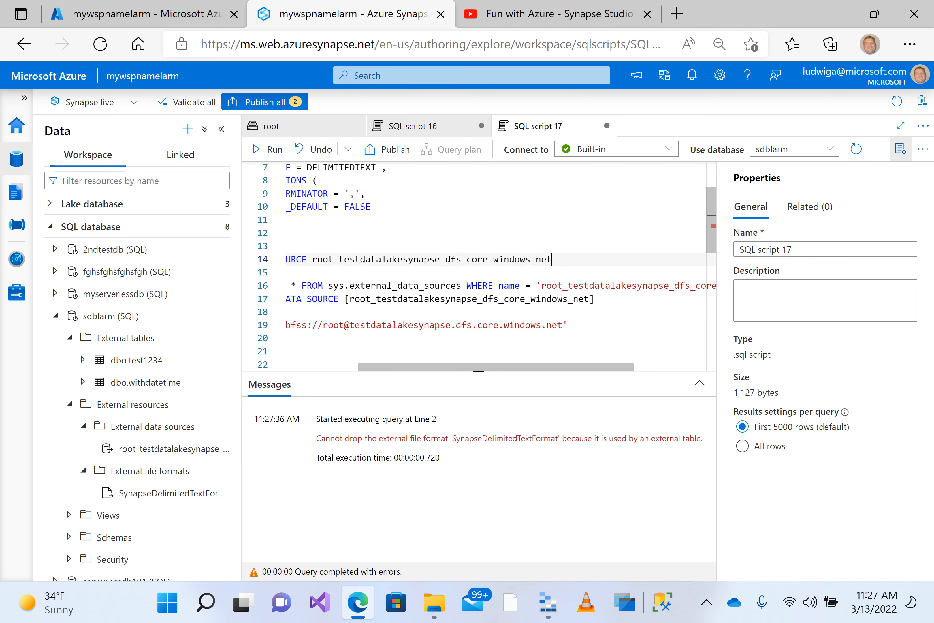
Insert two blank lines between the data source block's GO and the CREATE EXTERNAL TABLE funwithazurepart3 statement
click(300, 267)
key(Down)
key(Down)
key(Down)
key(Down)
key(Down)
key(Down)
key(Down)
key(Down)
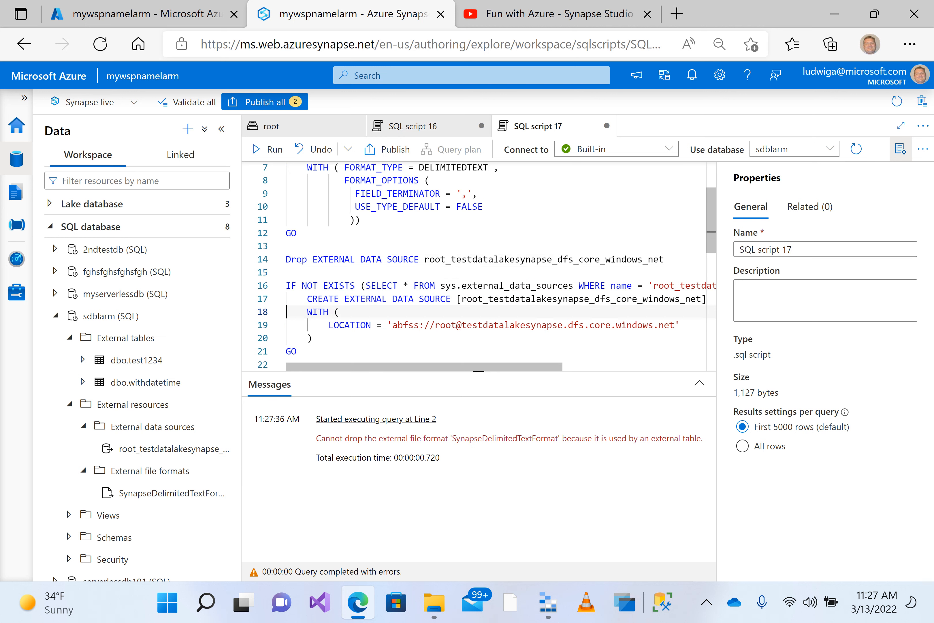
key(Return)
key(Return)
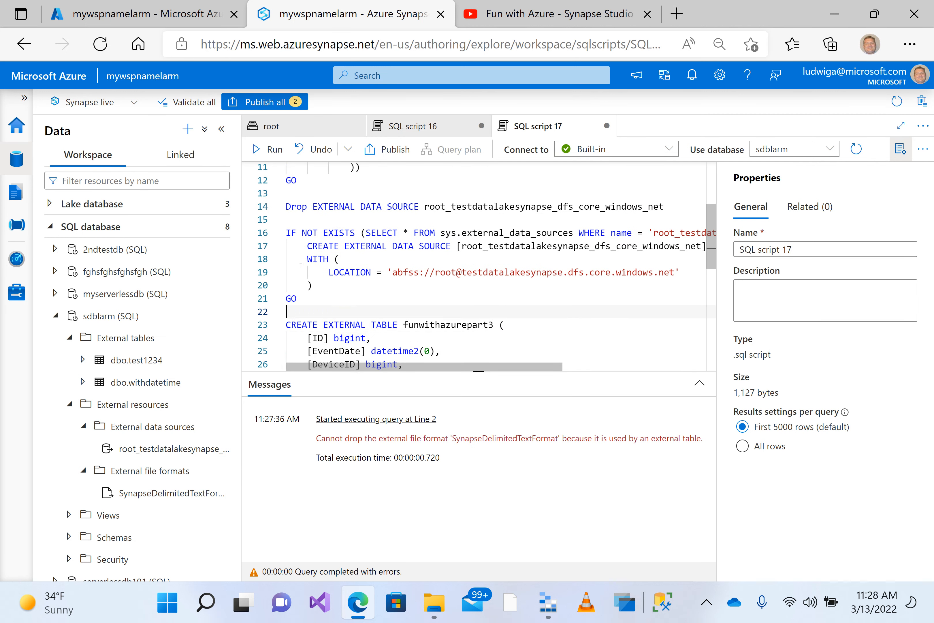
key(Down)
key(Down)
key(Down)
key(Down)
key(Down)
key(Down)
key(Down)
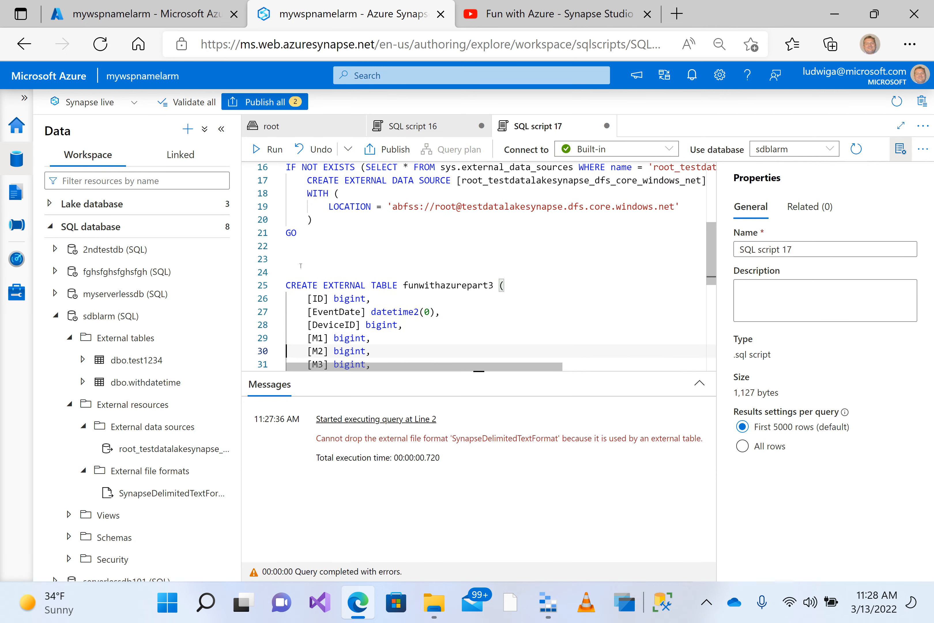
Write Drop on line 23 and append the words EXTERNAL TABLE copied from the CREATE statement below
click(300, 232)
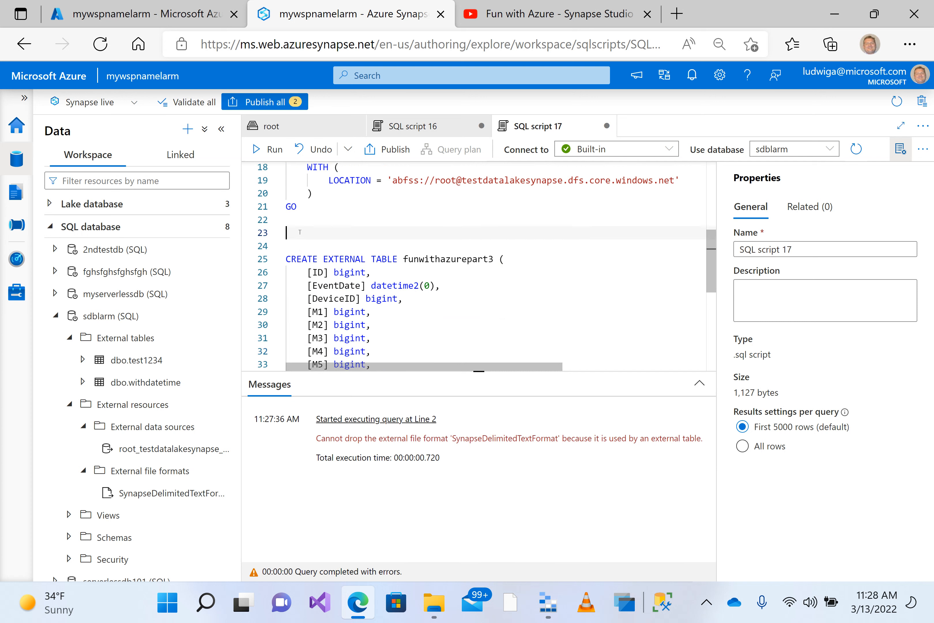
text(Drop)
key(Down)
key(Down)
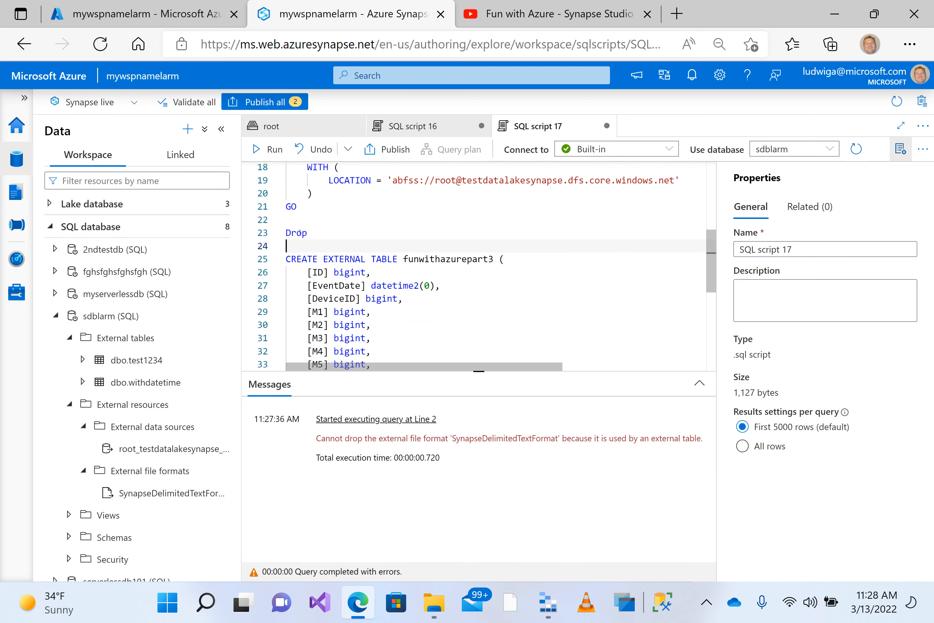
key(ctrl+Right)
key(ctrl+shift+Right)
key(ctrl+shift+Right)
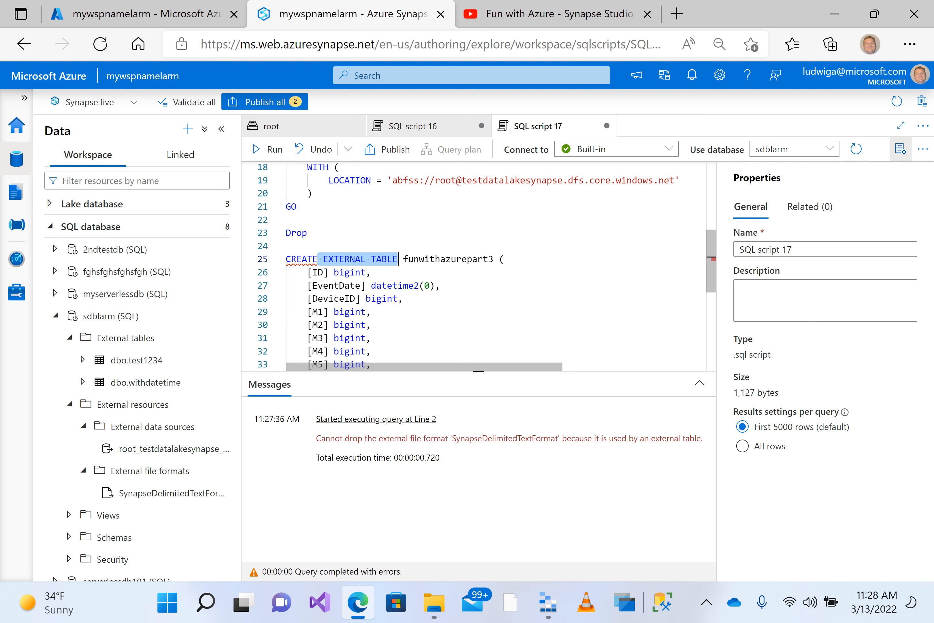
key(ctrl+c)
key(Up)
key(Up)
key(ctrl+v)
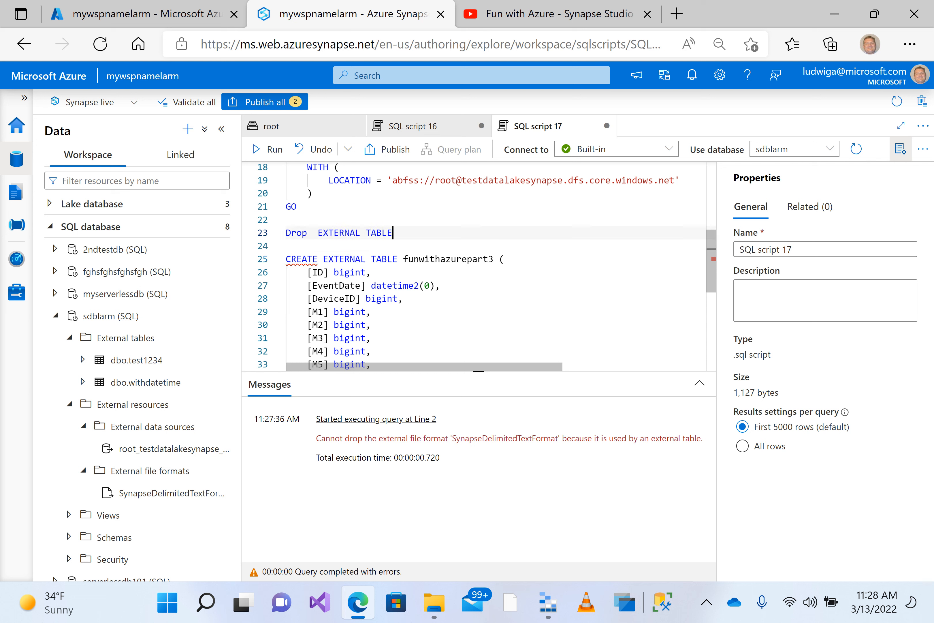
Complete the Drop EXTERNAL TABLE statement with the table name funwithazurepart3 copied from the CREATE statement
key(Down)
key(Down)
key(Right)
key(Right)
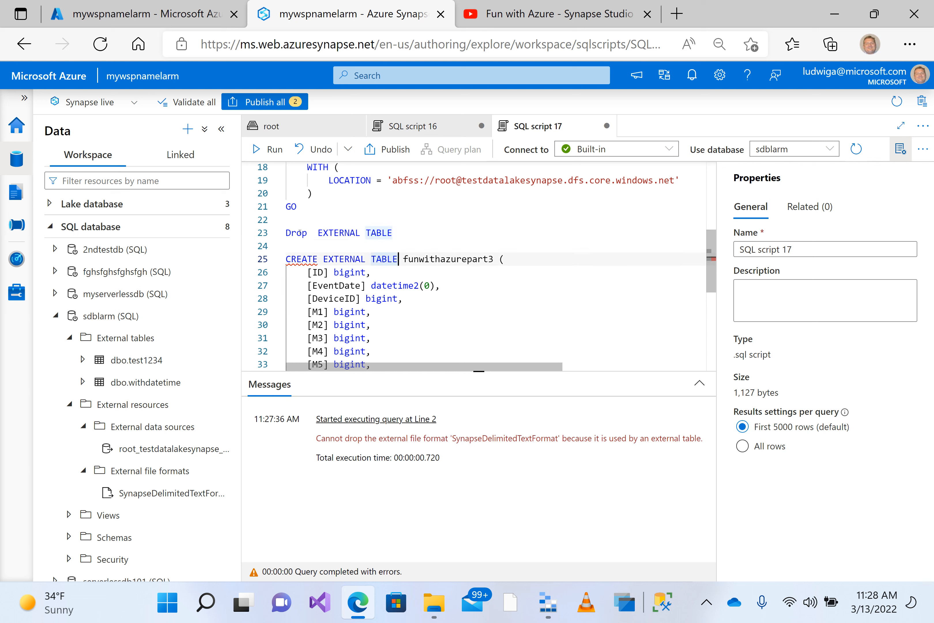
key(ctrl+shift+Right)
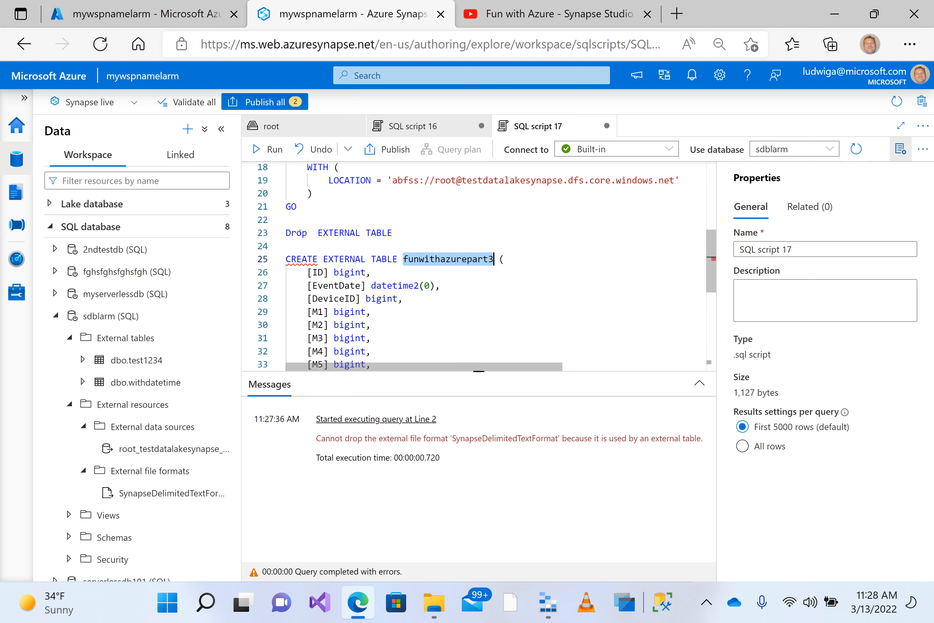
key(ctrl+c)
key(Up)
key(Up)
key(ctrl+v)
Try to run only the Drop EXTERNAL TABLE funwithazurepart3 statement
key(ctrl+shift+Left)
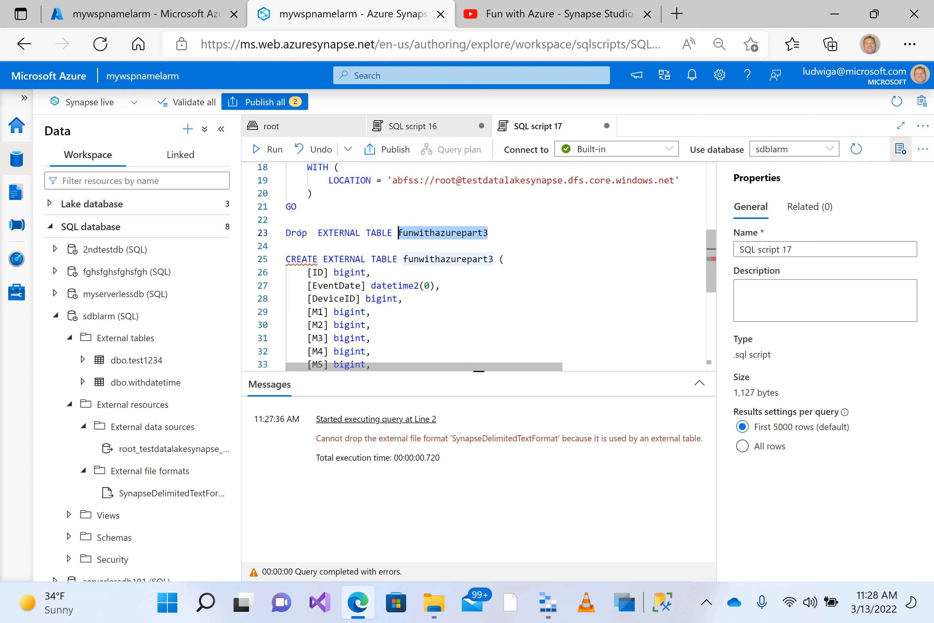
key(ctrl+shift+Left)
key(ctrl+shift+Left)
key(ctrl+shift+Left)
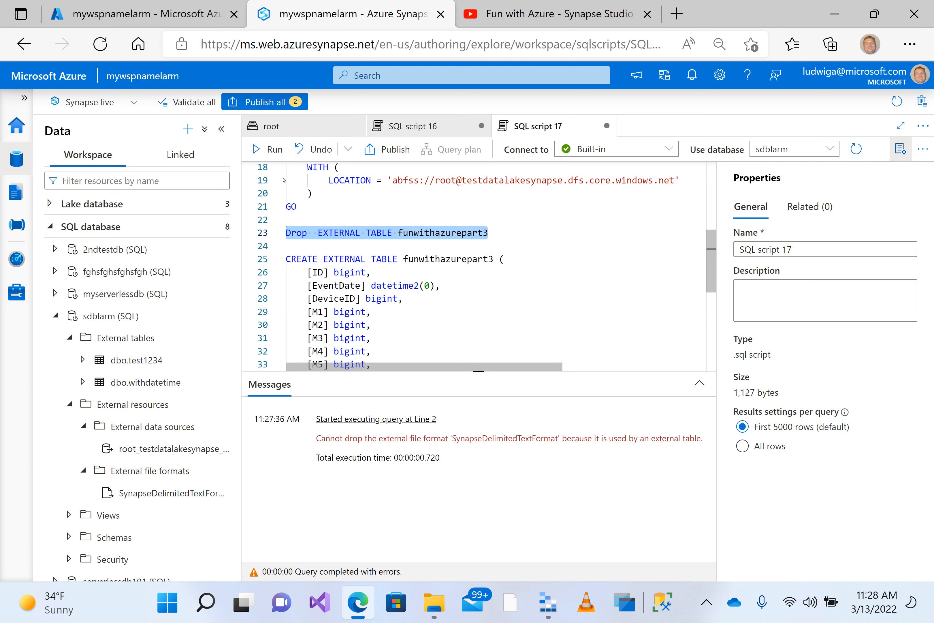
click(266, 149)
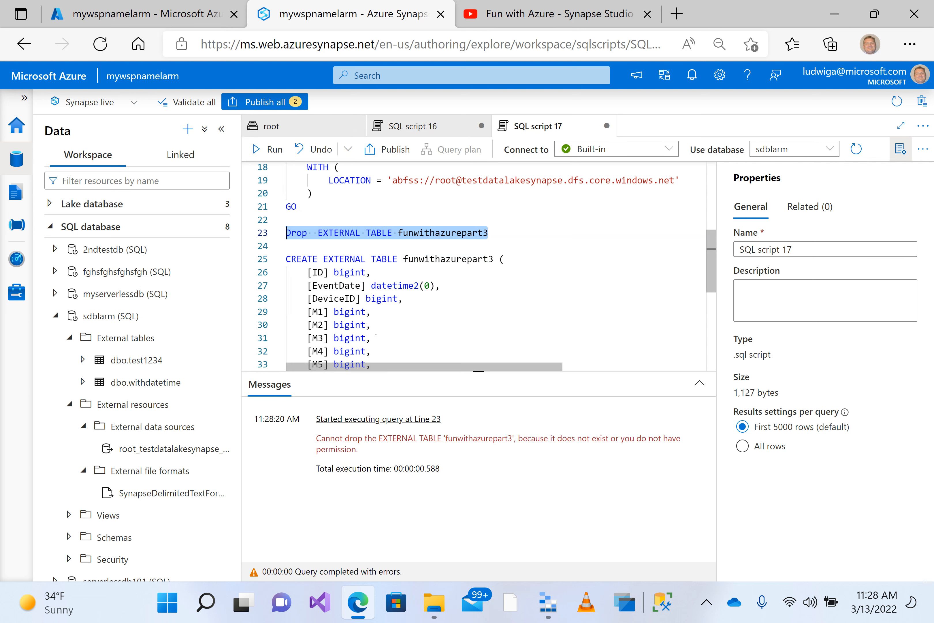
Add two more blank lines between the Drop EXTERNAL TABLE funwithazurepart3 statement and the CREATE EXTERNAL TABLE statement
key(Up)
key(Up)
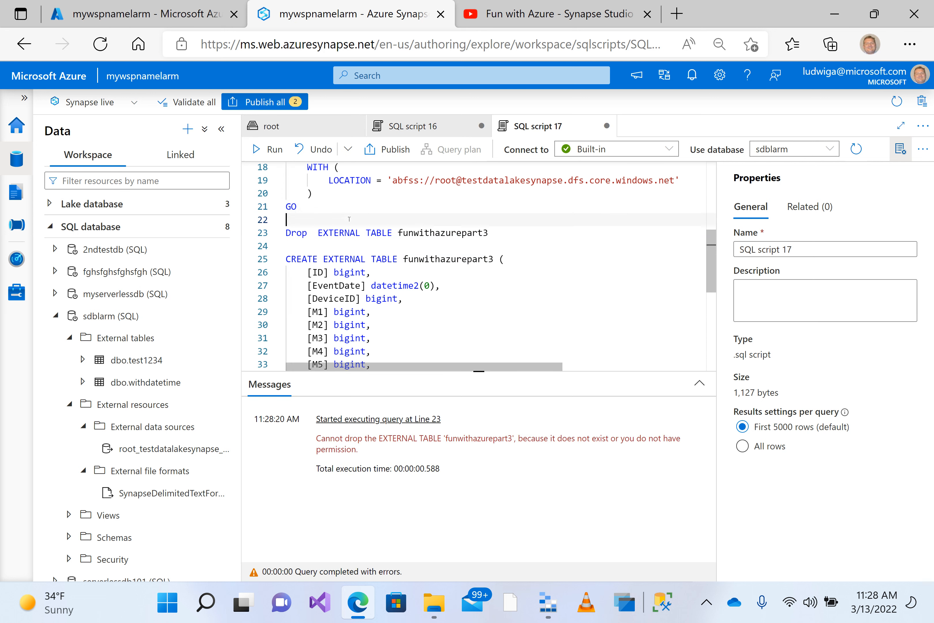
key(Down)
key(Down)
key(Down)
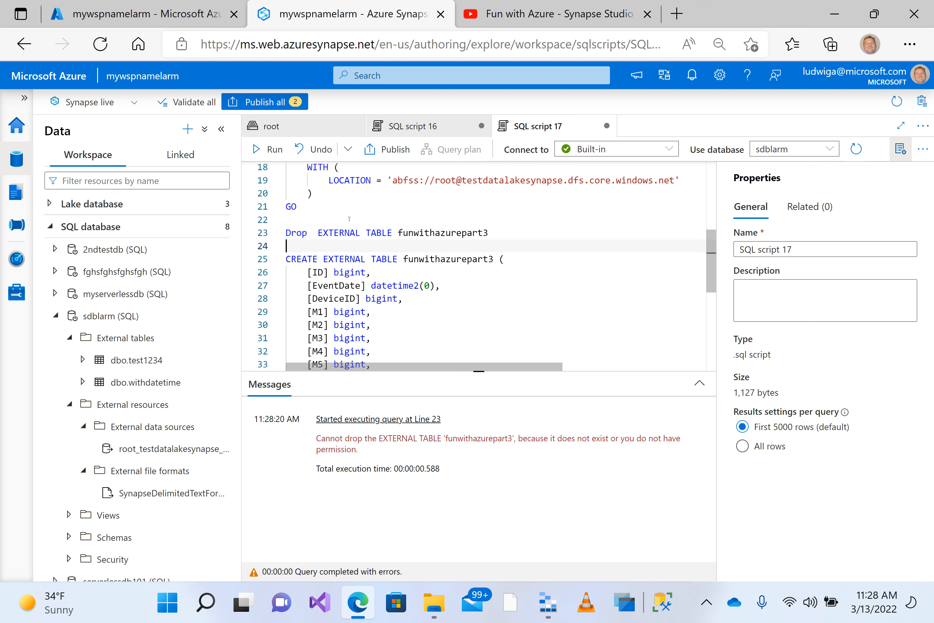
key(Return)
key(Return)
Copy the words Drop EXTERNAL TABLE from line 23 to line 25 and add two line breaks after them
key(Up)
key(Up)
key(Up)
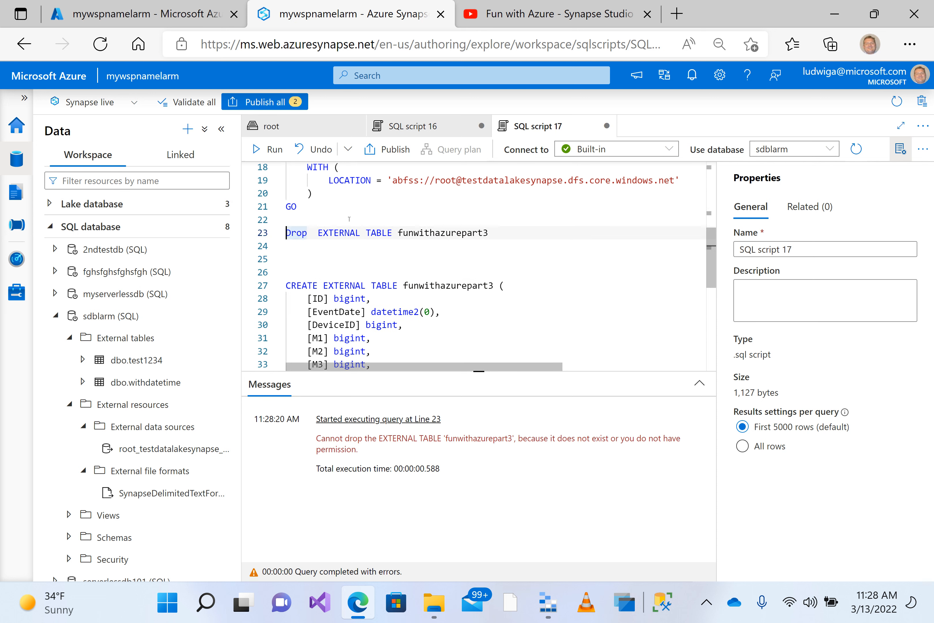
key(ctrl+shift+Right)
key(ctrl+shift+Right)
key(ctrl+shift+Right)
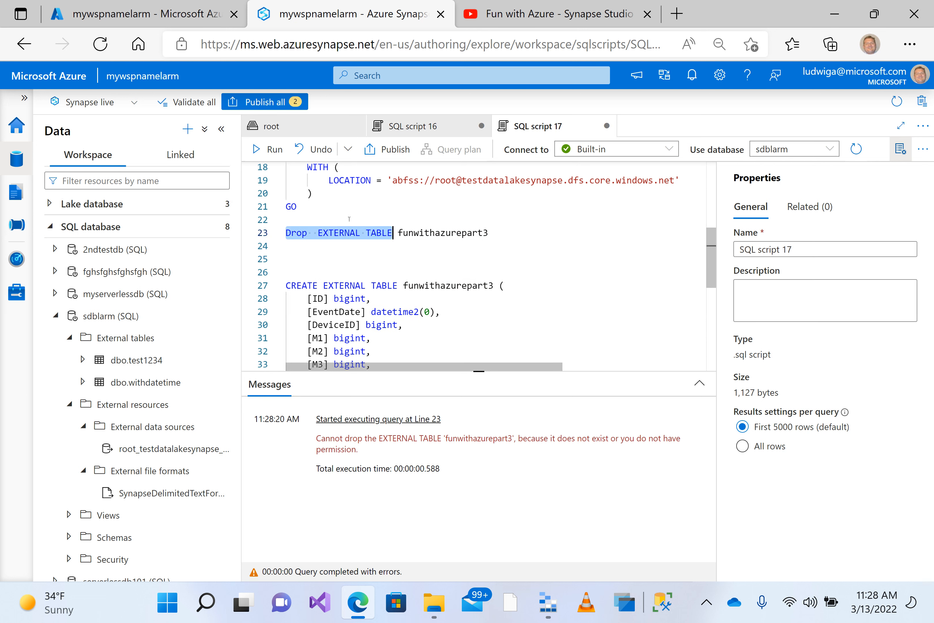
key(ctrl+c)
key(Down)
key(Down)
key(ctrl+v)
key(Return)
key(Return)
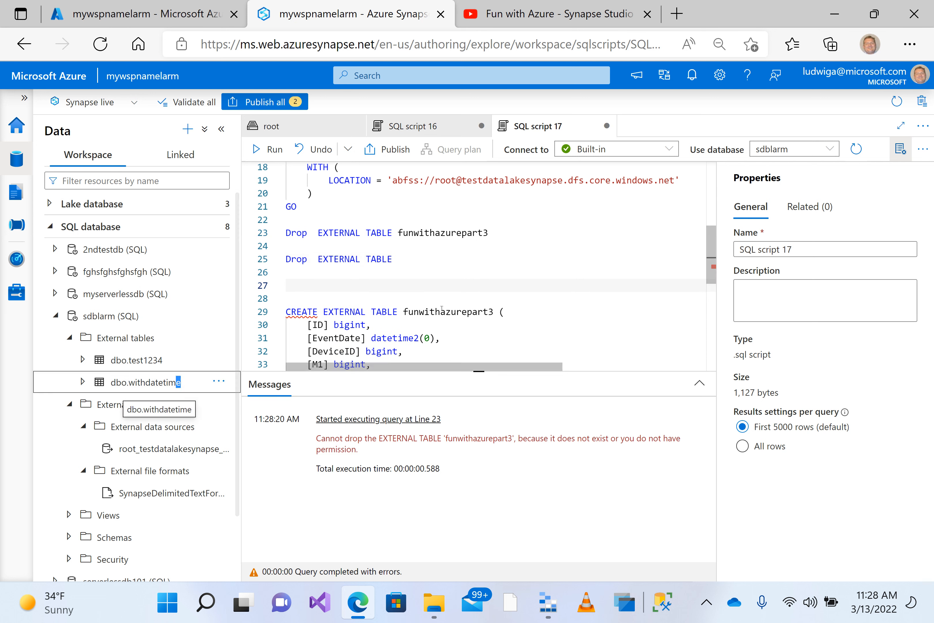
click(422, 257)
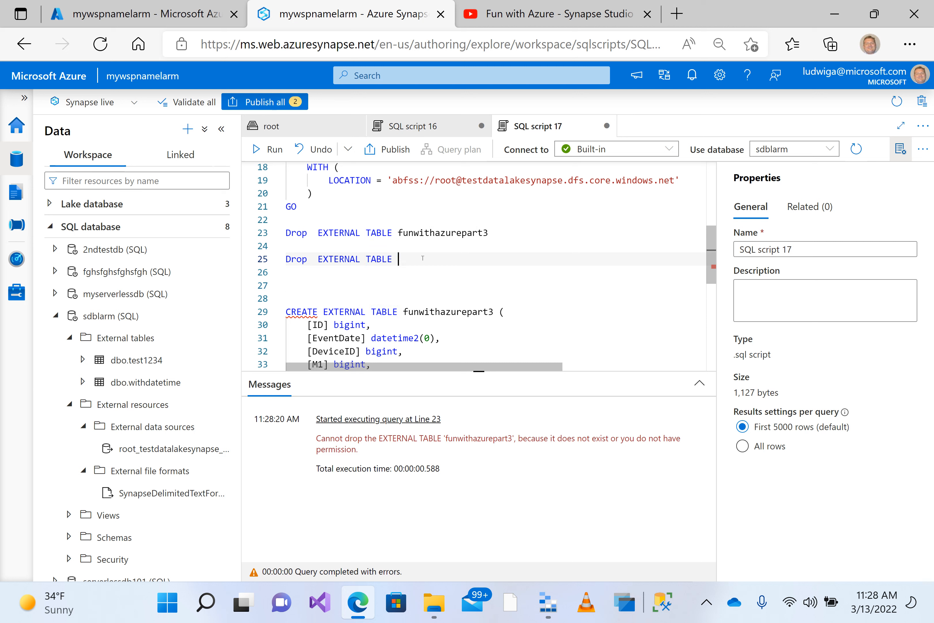
key(ctrl+v)
key(ctrl+shift+Left)
key(ctrl+shift+Left)
key(ctrl+shift+Left)
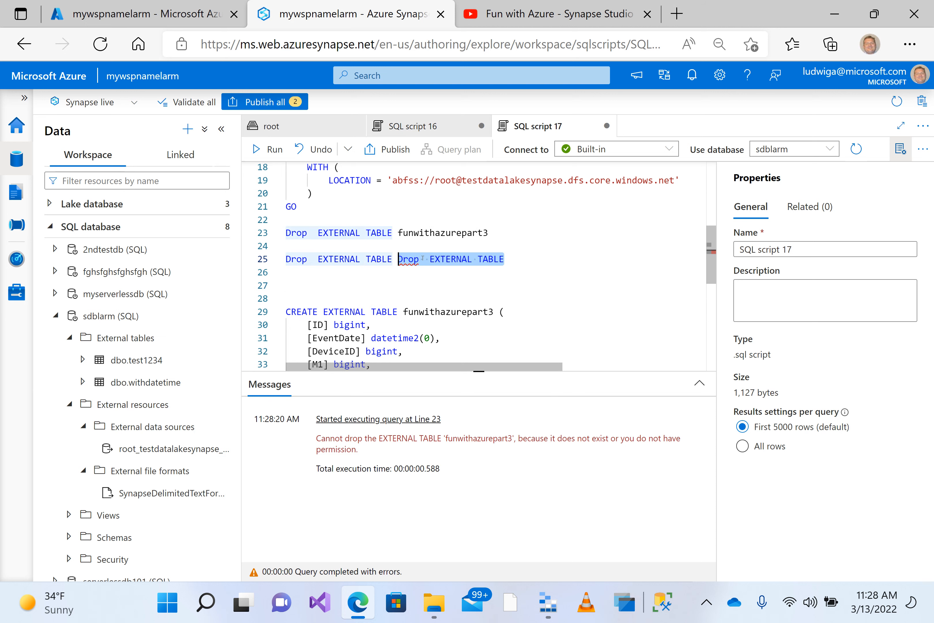
key(BackSpace)
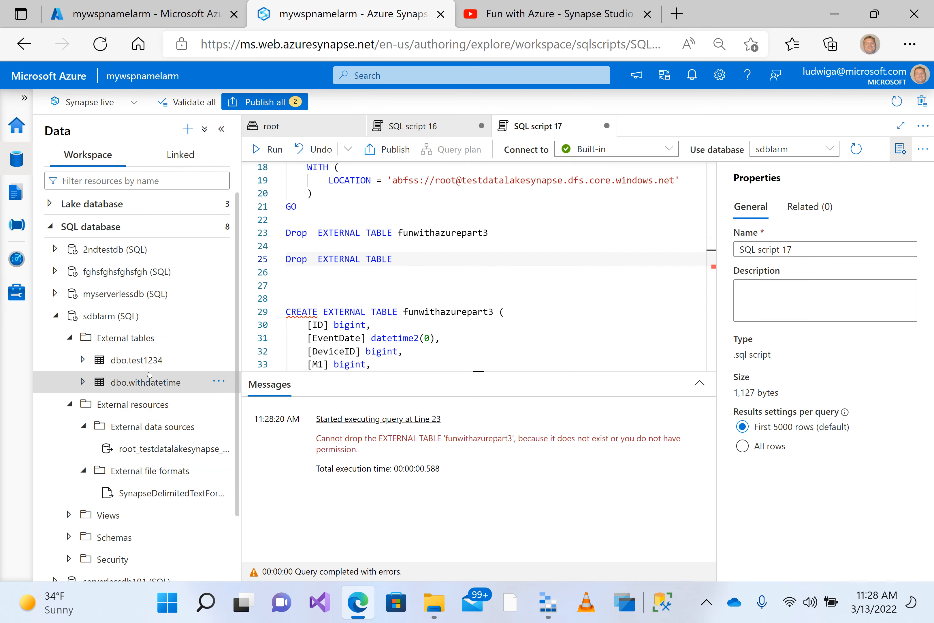
drag(149, 376, 405, 276)
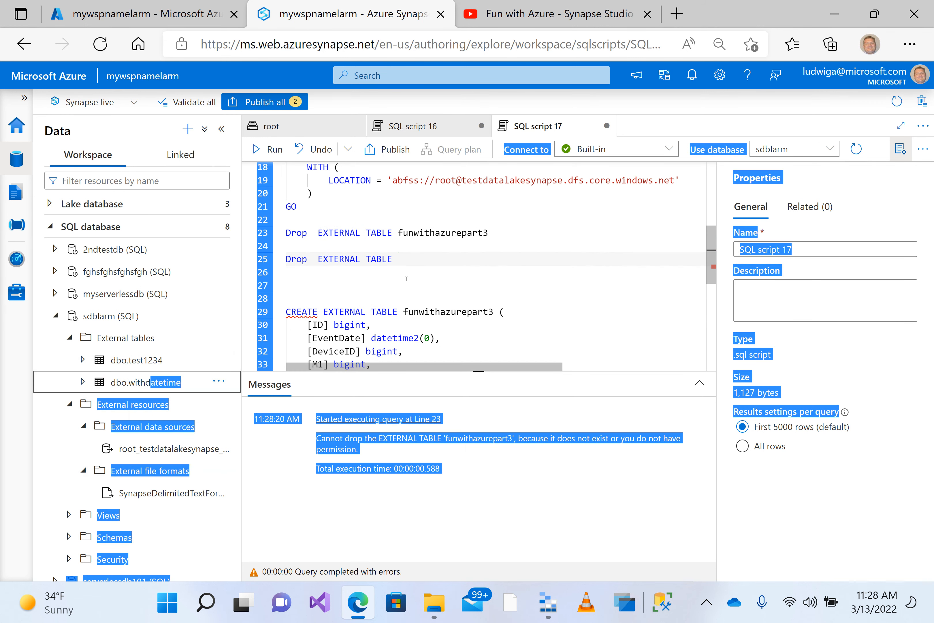
click(405, 275)
click(423, 254)
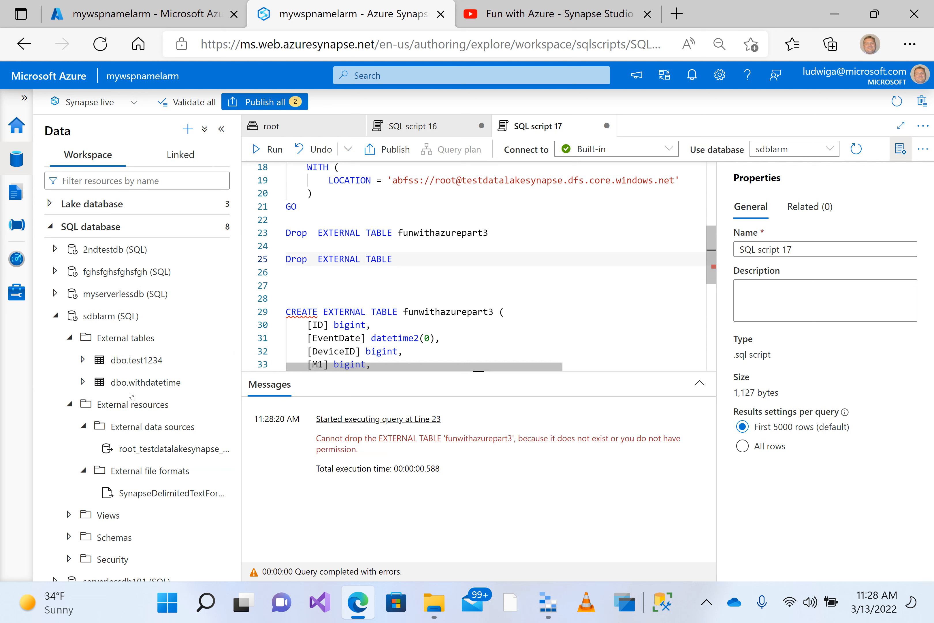
click(83, 383)
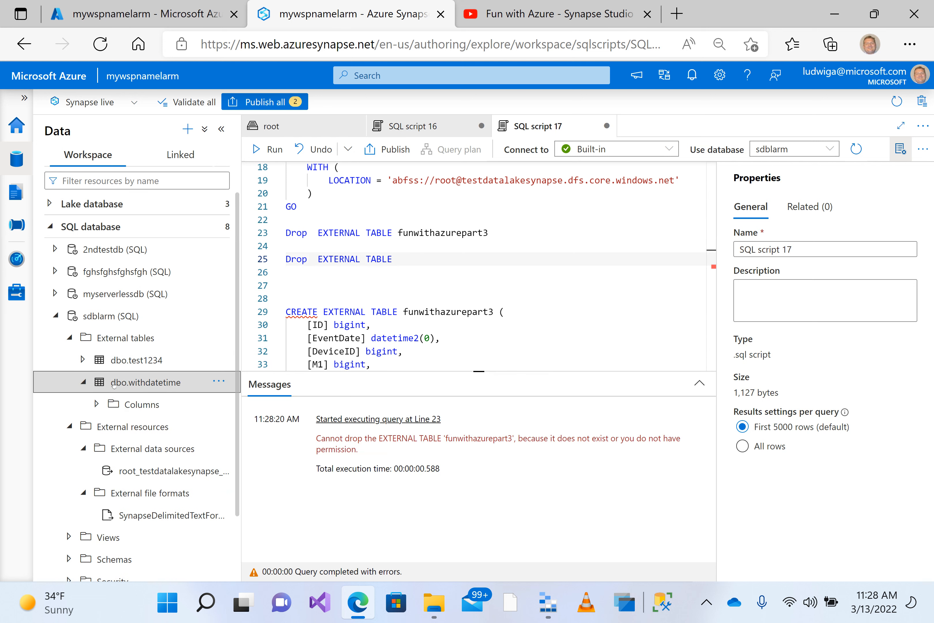
drag(149, 382, 287, 299)
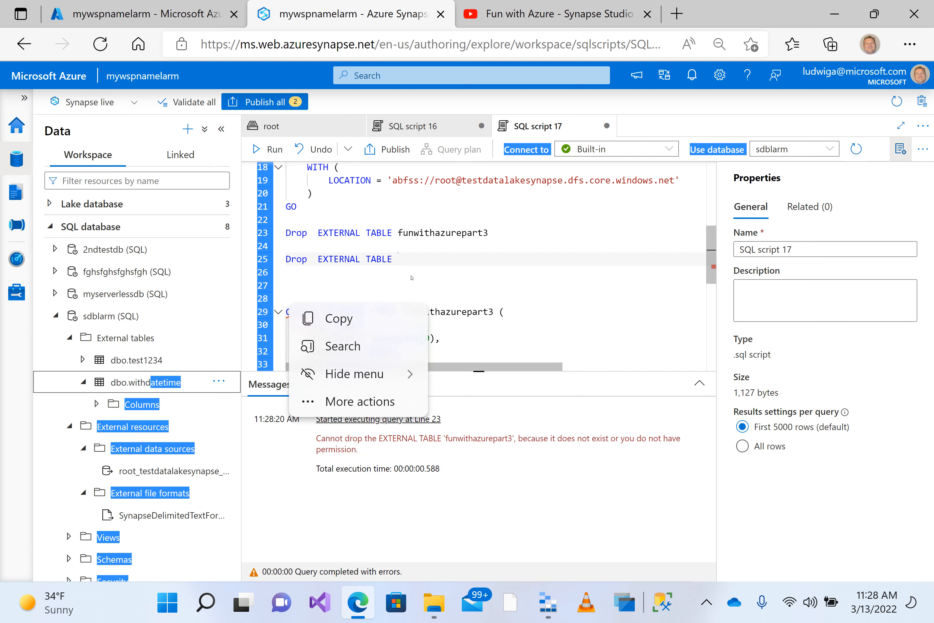
Complete the Drop EXTERNAL TABLE statement on line 25 with the table name withdatetime and add a new line below
click(408, 257)
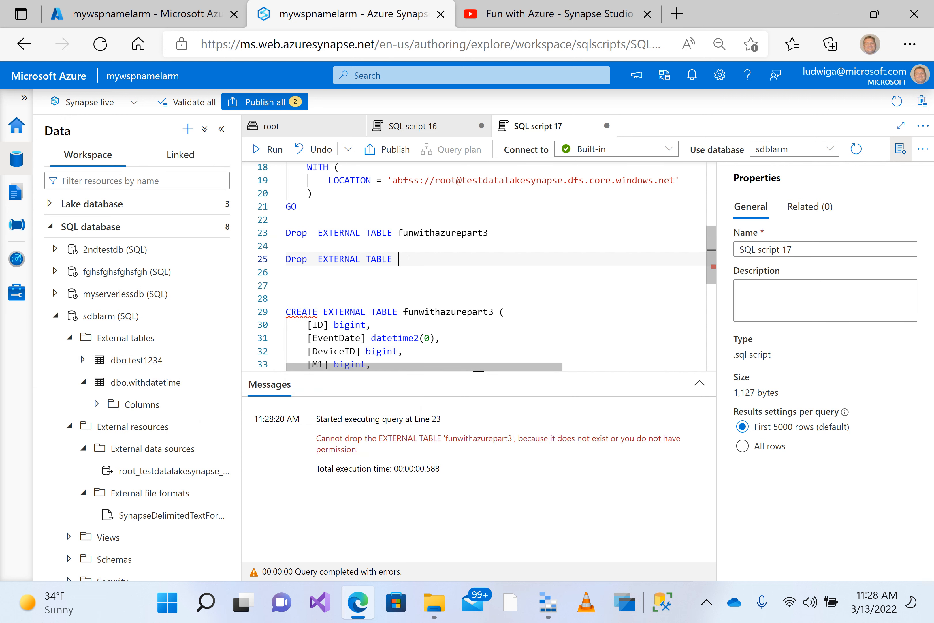
text(with)
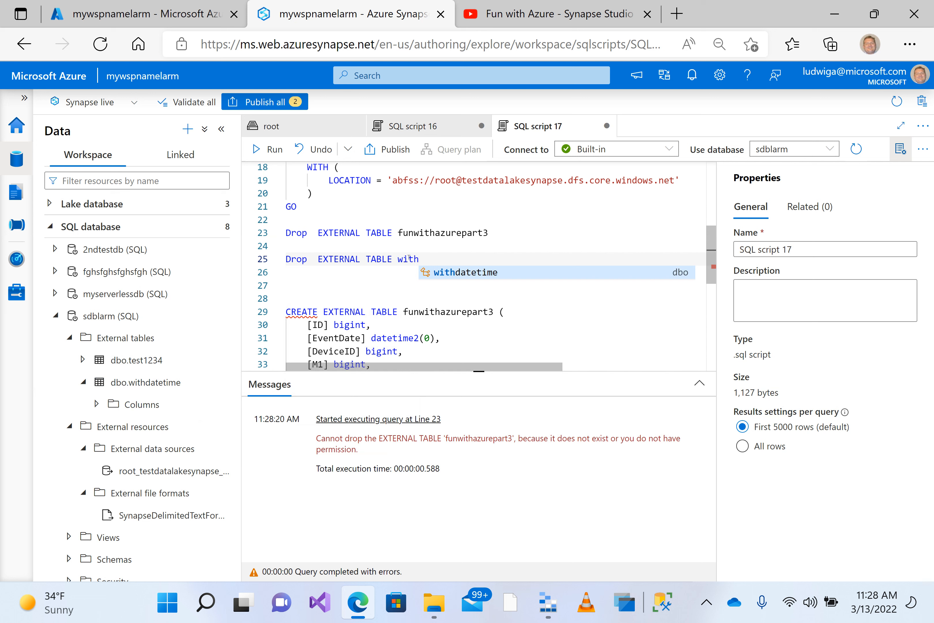
key(Tab)
key(Return)
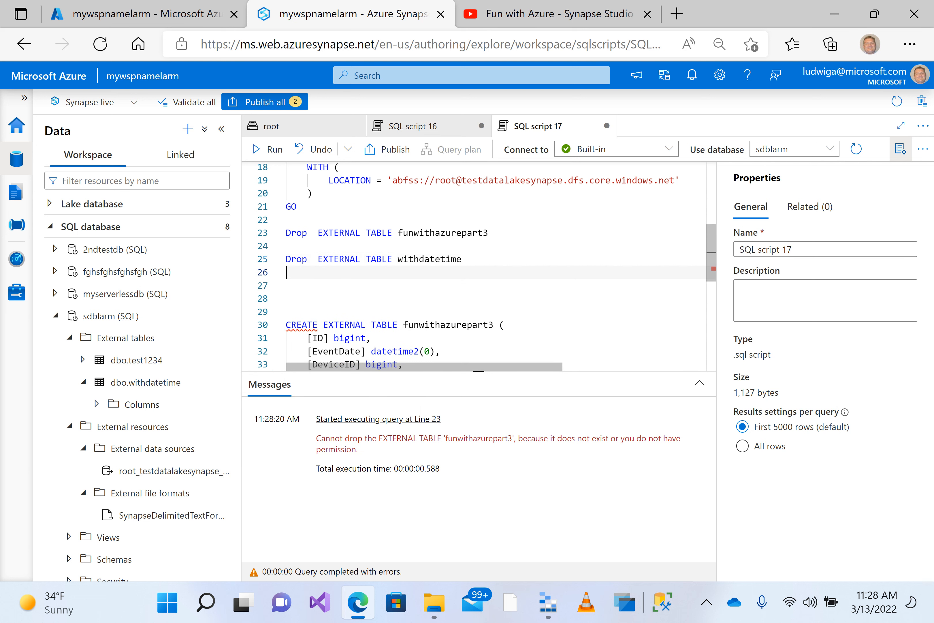
Run only the Drop EXTERNAL TABLE withdatetime statement
key(Up)
key(ctrl+shift+Right)
key(ctrl+shift+Right)
key(ctrl+shift+Right)
key(ctrl+shift+Right)
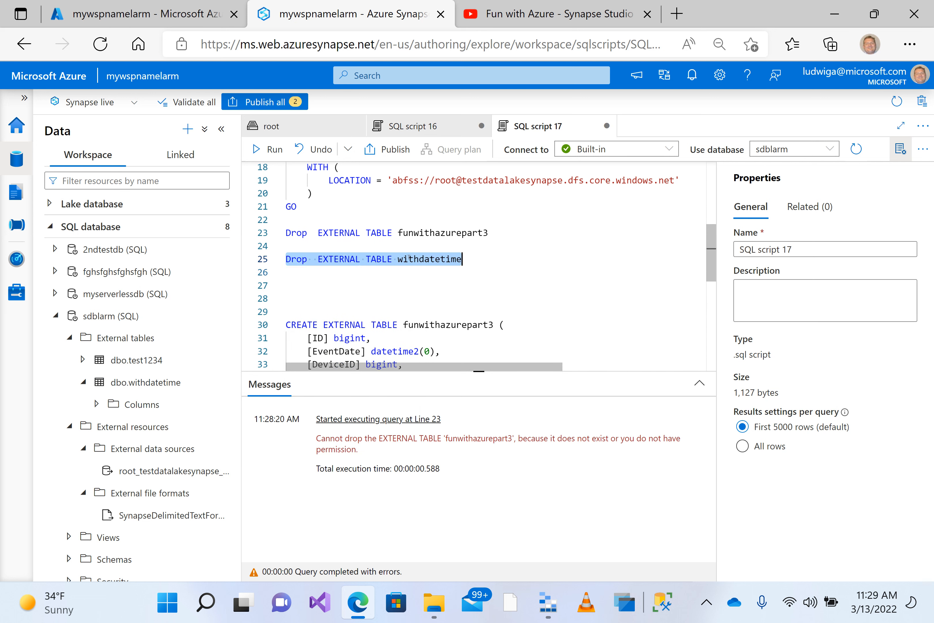
click(277, 149)
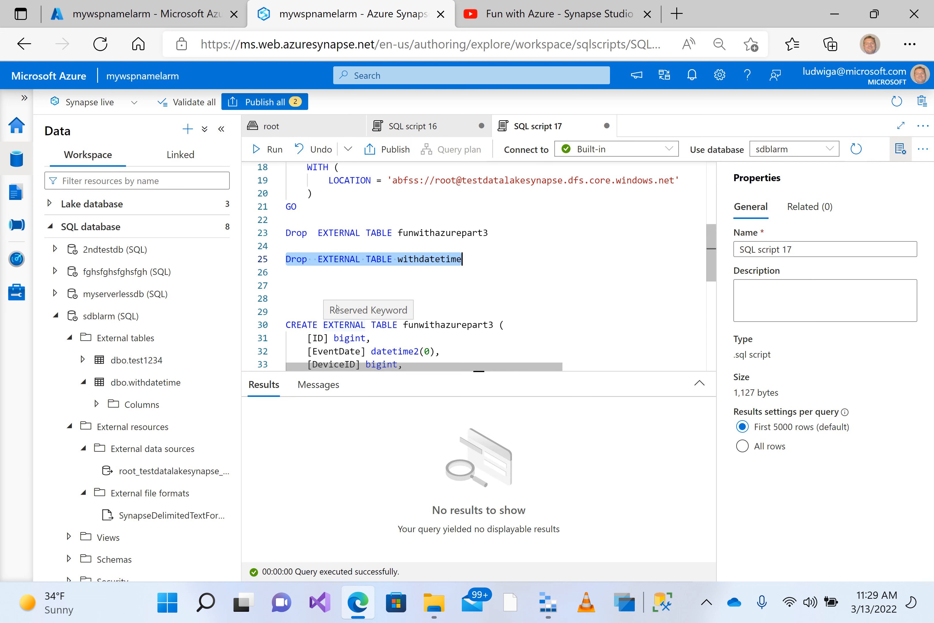
Add the statement Drop EXTERNAL TABLE test1234 on line 26, reusing the Drop EXTERNAL TABLE words from the line above
click(313, 277)
key(Up)
key(ctrl+shift+Right)
key(ctrl+shift+Right)
key(ctrl+shift+Right)
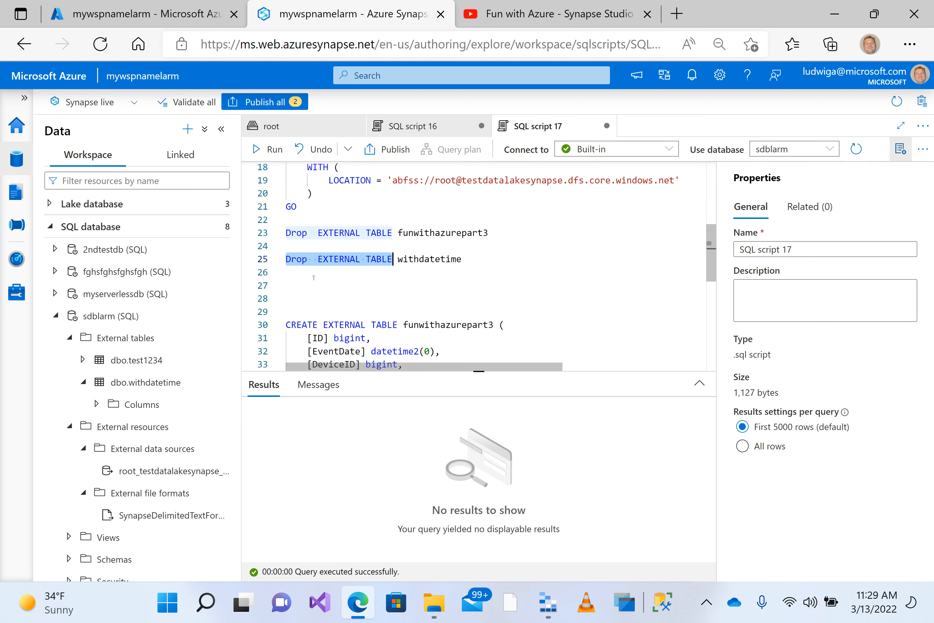
key(ctrl+c)
key(Down)
key(ctrl+v)
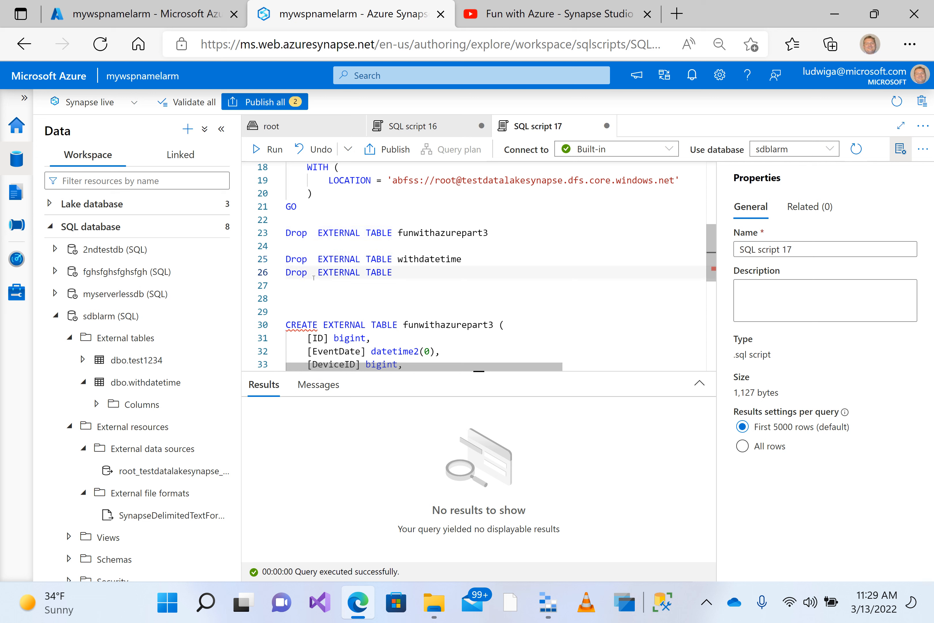
text(test1234)
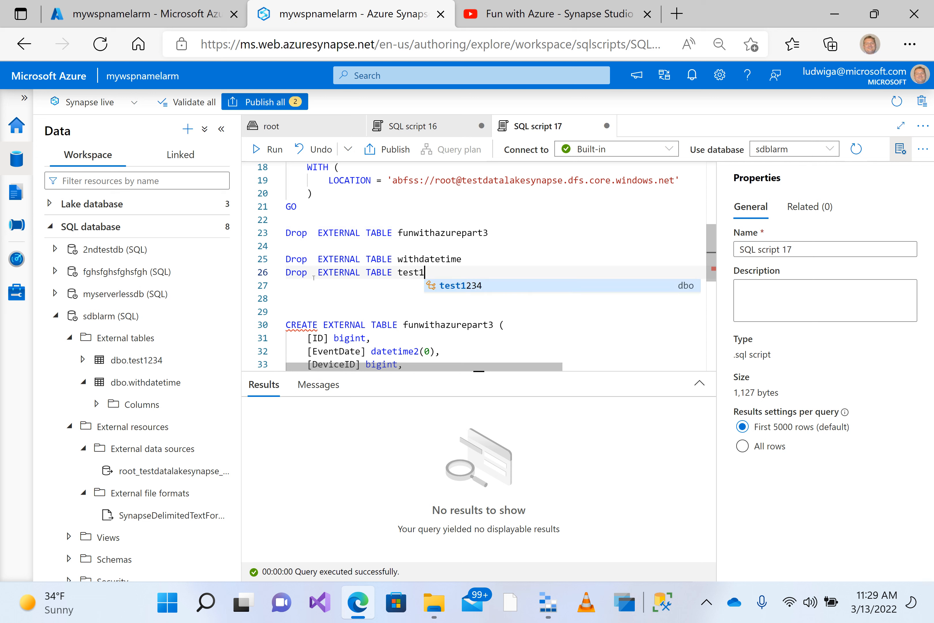
Run only the Drop EXTERNAL TABLE test1234 statement
key(ctrl+shift+Left)
key(ctrl+shift+Left)
key(ctrl+shift+Left)
key(ctrl+shift+Left)
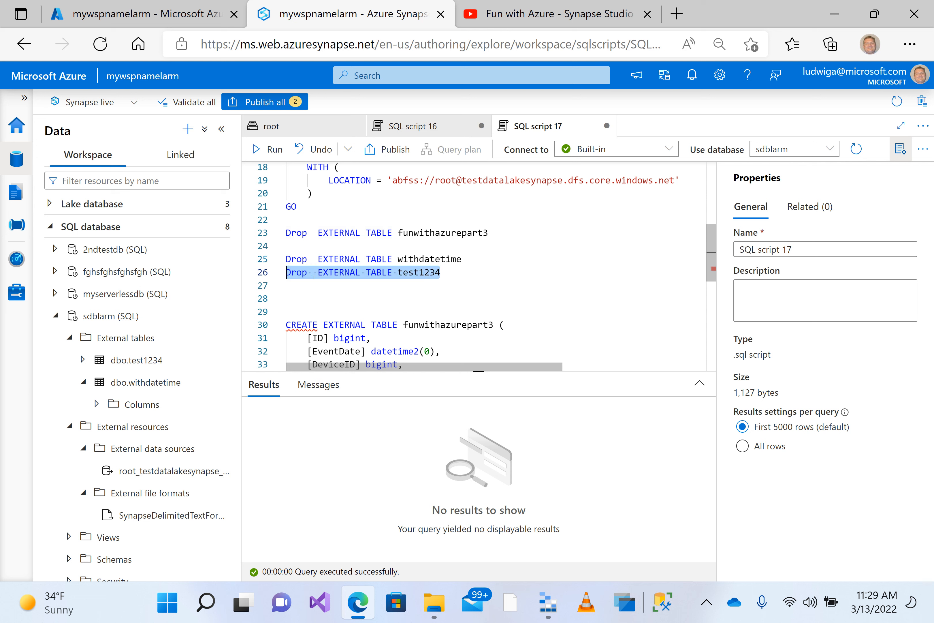
click(270, 148)
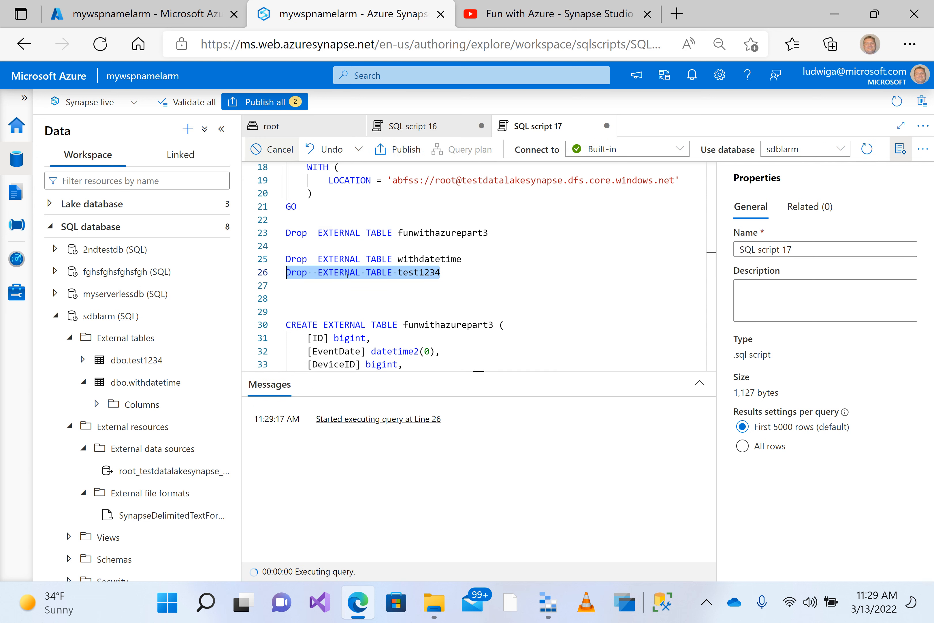
Run only the Drop EXTERNAL FILE FORMAT SynapseDelimitedTextFormat statement on line 2
click(315, 246)
key(Up)
key(Up)
key(Up)
key(Up)
key(Up)
key(Up)
key(Up)
key(Up)
key(Up)
key(Up)
key(Up)
key(Up)
key(Up)
key(Up)
key(Up)
key(Up)
key(Up)
key(Up)
key(Up)
key(Up)
key(Down)
key(ctrl+shift+Right)
key(ctrl+shift+Right)
key(ctrl+shift+Right)
key(ctrl+shift+Right)
key(ctrl+shift+Right)
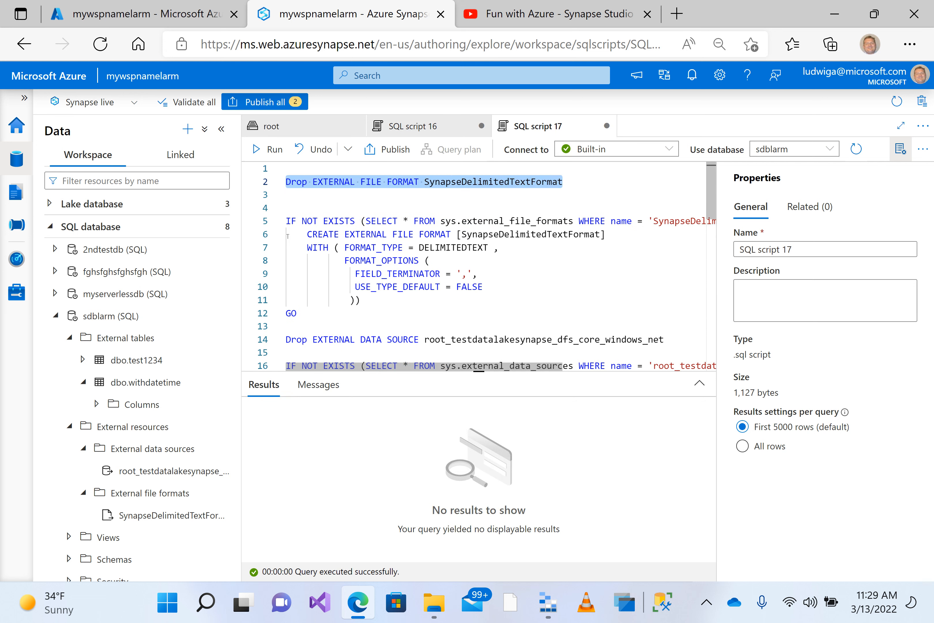
click(274, 151)
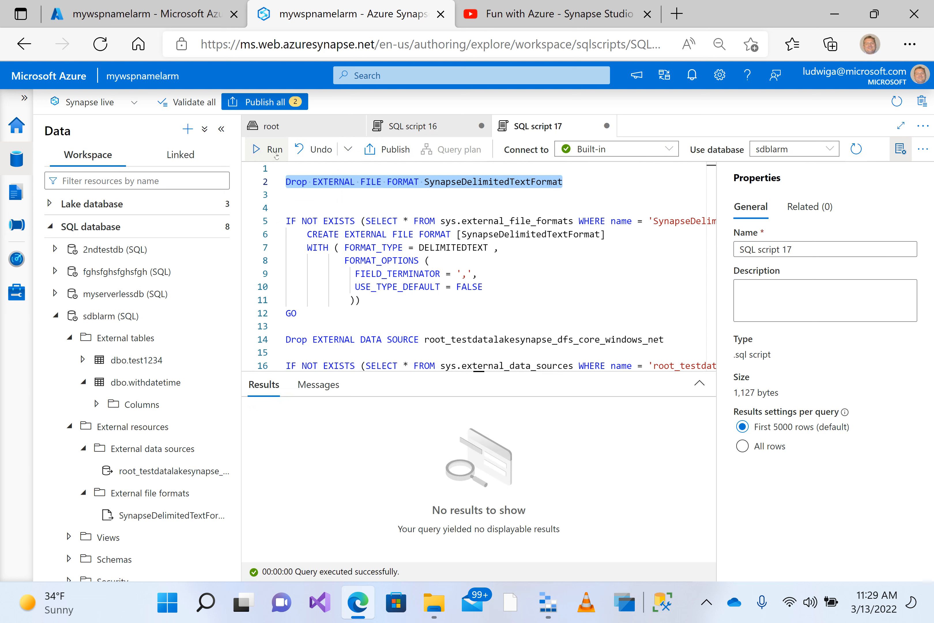
Run only the Drop EXTERNAL DATA SOURCE root_testdatalakesynapse_dfs_core_windows_net statement on line 14
key(Down)
key(Down)
key(Down)
key(Down)
key(Down)
key(Down)
key(Down)
key(Down)
key(Down)
key(Down)
key(Down)
key(Down)
key(Down)
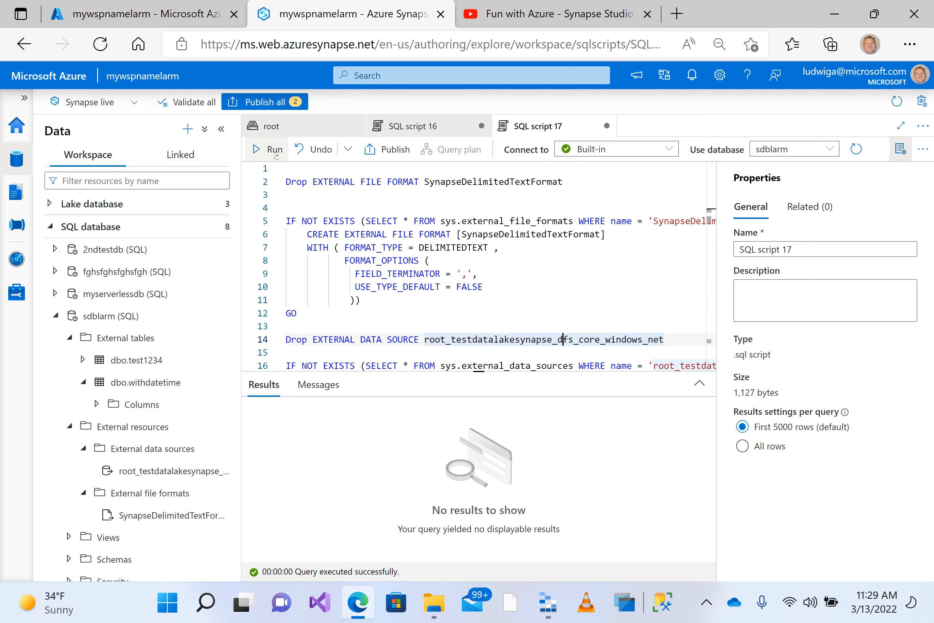
key(ctrl+shift+Left)
key(ctrl+shift+Left)
key(ctrl+shift+Left)
key(shift+Home)
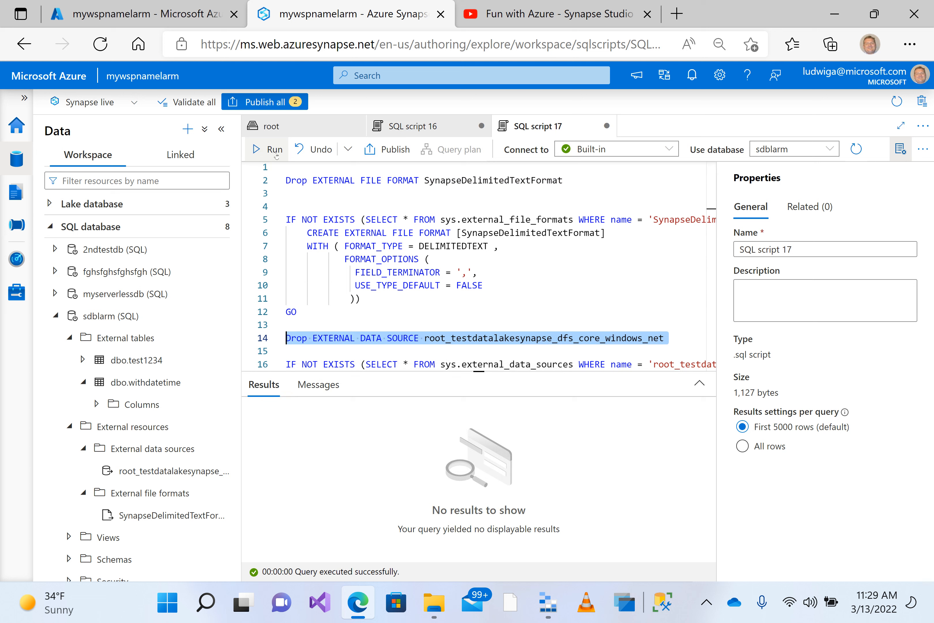
click(271, 151)
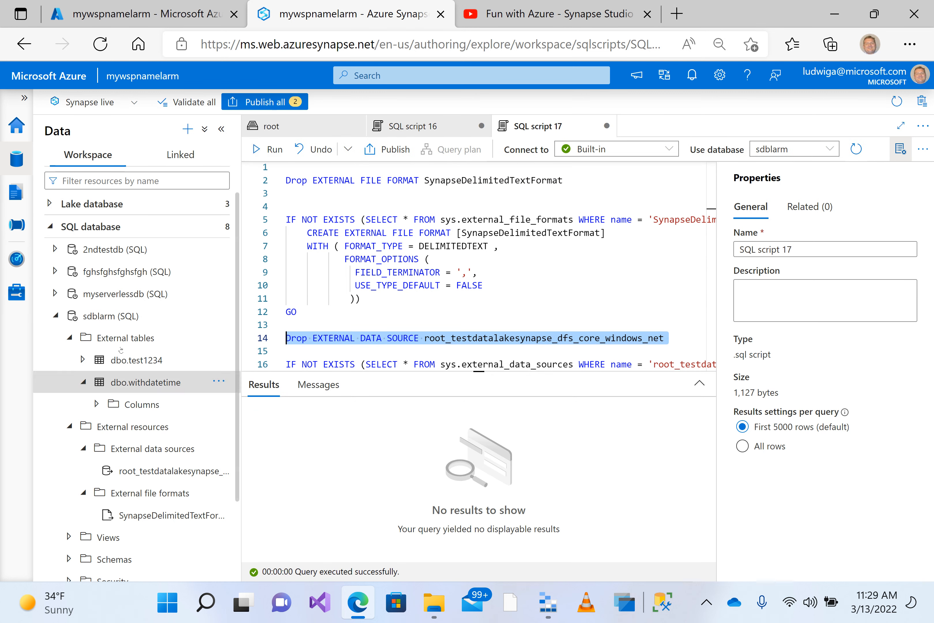
Refresh the sdblarm database and expand its external tables, external data sources and external file formats to check their contents
click(69, 339)
click(70, 342)
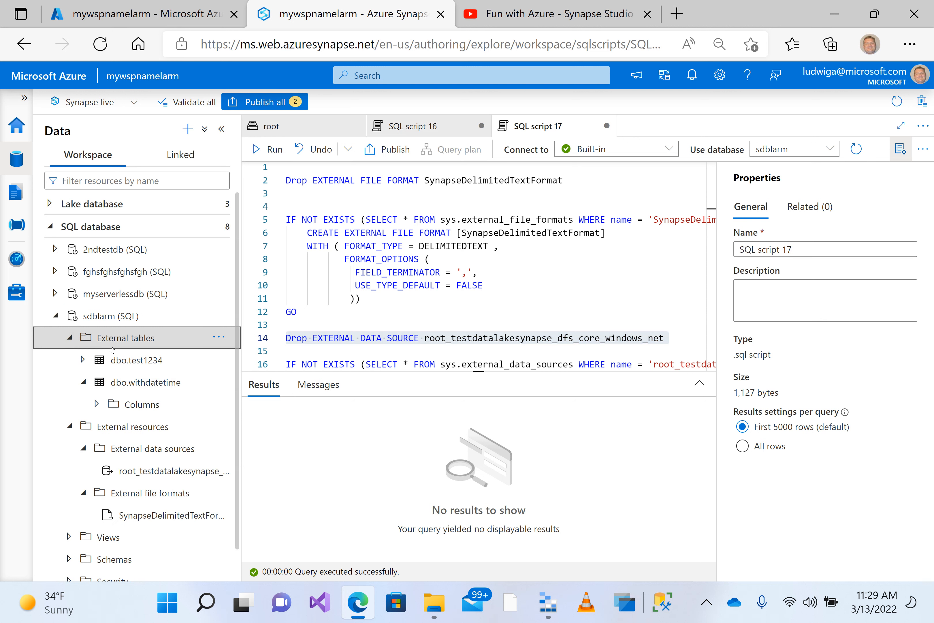
click(218, 315)
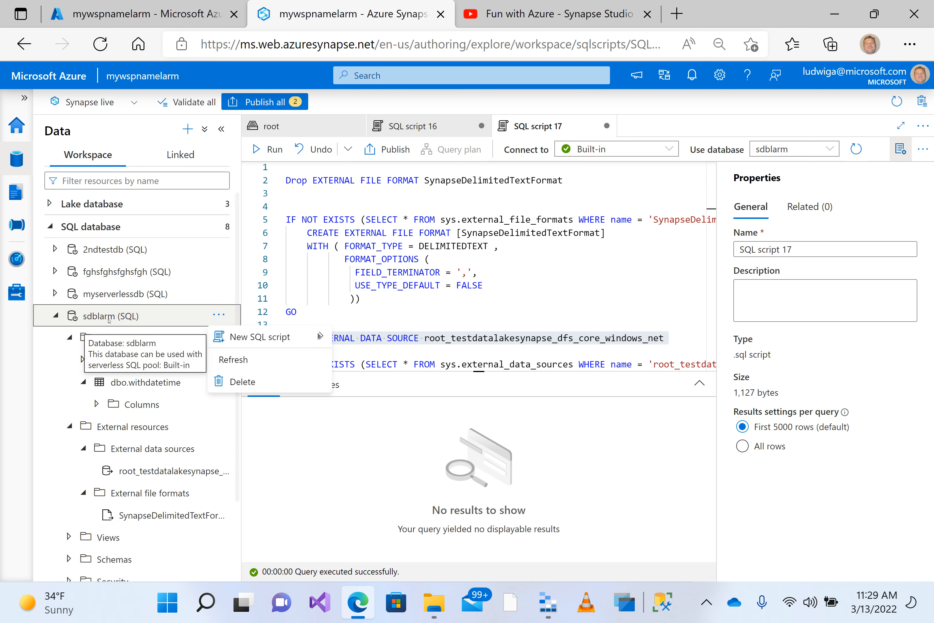
click(244, 359)
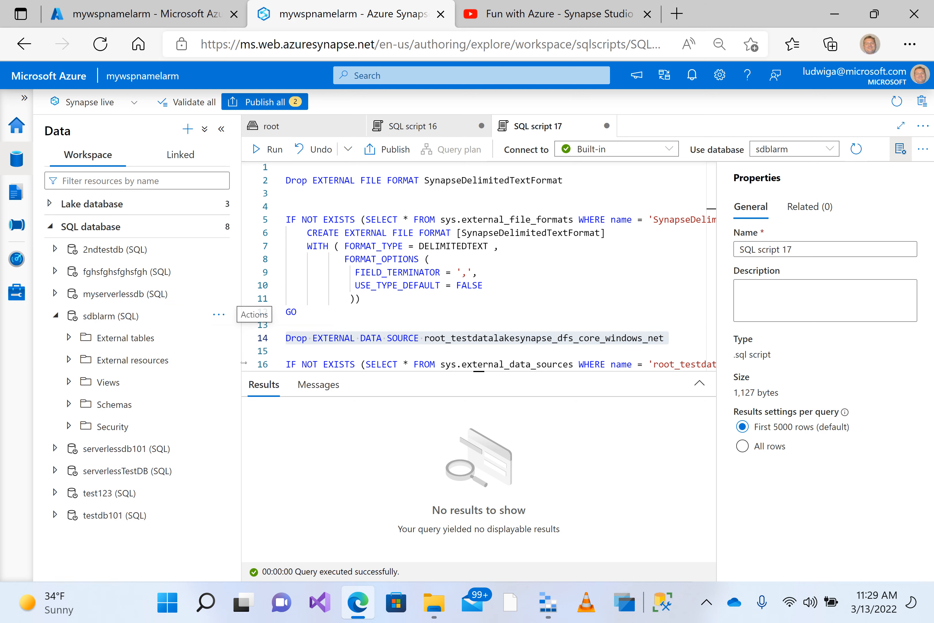
click(75, 338)
click(69, 338)
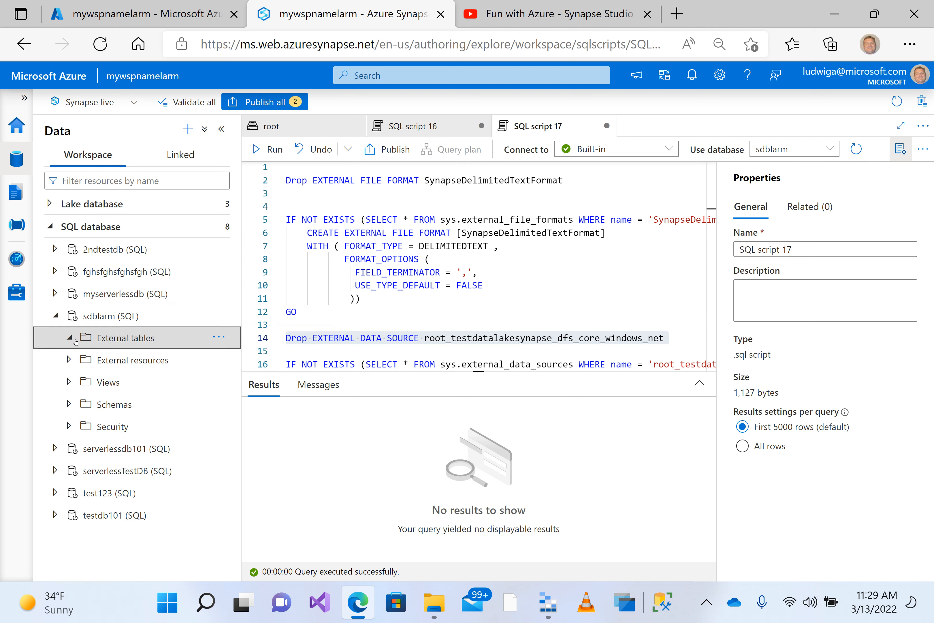
click(67, 358)
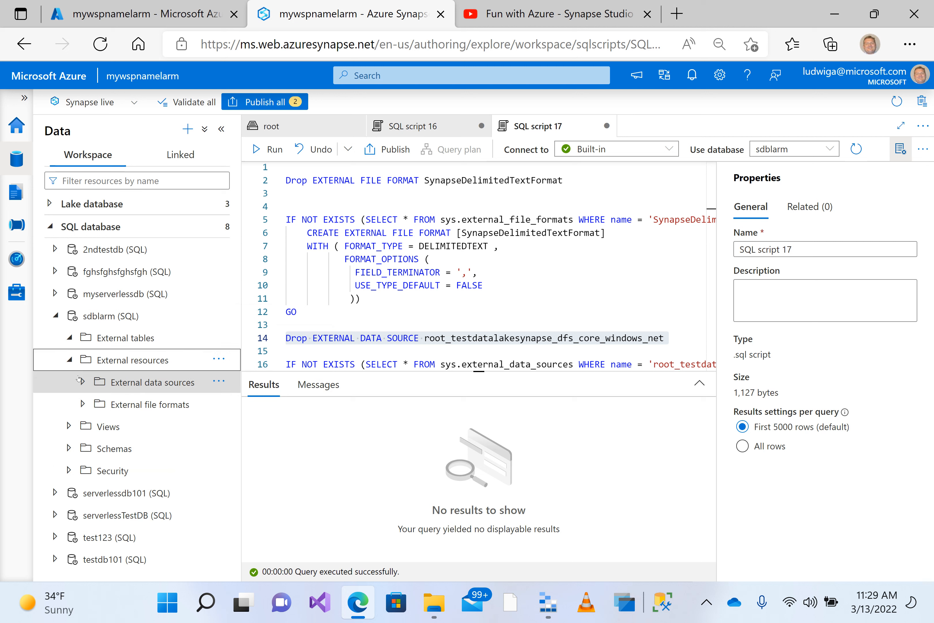
click(82, 383)
click(83, 405)
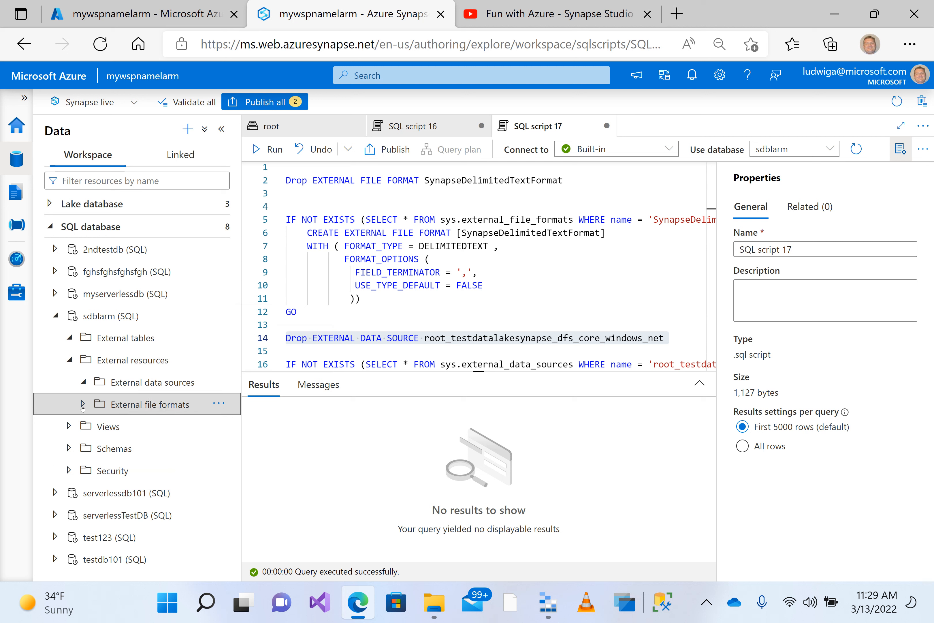
Run only the IF NOT EXISTS block on lines 5 to 12 that creates the external file format SynapseDelimitedTextFormat
click(372, 192)
key(Up)
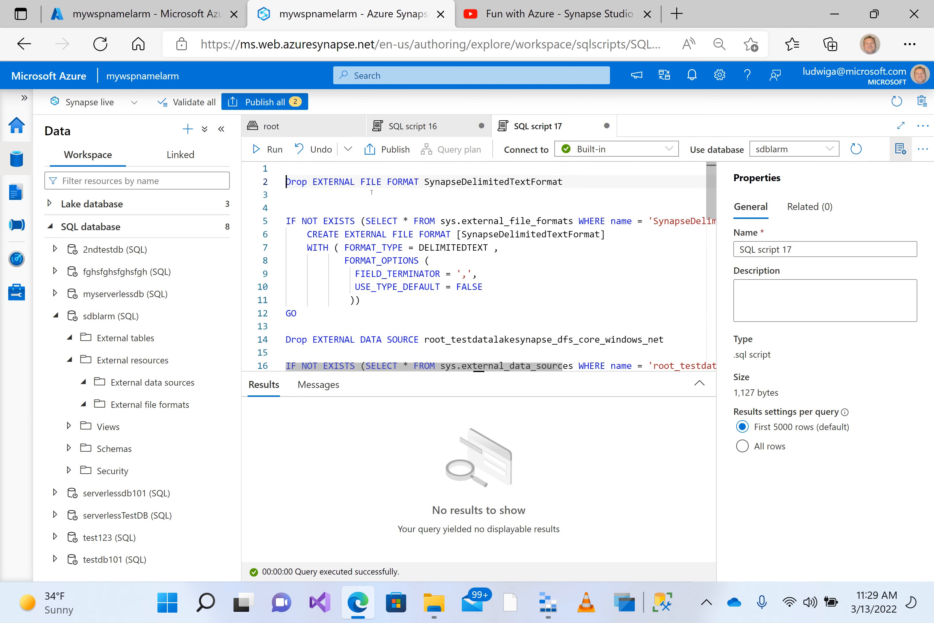
key(Down)
key(Down)
key(Down)
key(Down)
key(Down)
key(Down)
key(Down)
key(Down)
key(Down)
key(Down)
key(Down)
key(Up)
key(ctrl+shift+Left)
key(ctrl+shift+Left)
key(ctrl+shift+Left)
key(ctrl+shift+Left)
key(ctrl+shift+Left)
key(ctrl+shift+Left)
key(ctrl+shift+Left)
key(ctrl+shift+Left)
key(ctrl+shift+Left)
key(ctrl+shift+Left)
key(ctrl+shift+Left)
key(ctrl+shift+Left)
key(ctrl+shift+Left)
key(ctrl+shift+Left)
key(ctrl+shift+Left)
key(ctrl+shift+Left)
key(ctrl+shift+Left)
key(ctrl+shift+Left)
key(ctrl+shift+Left)
key(ctrl+shift+Left)
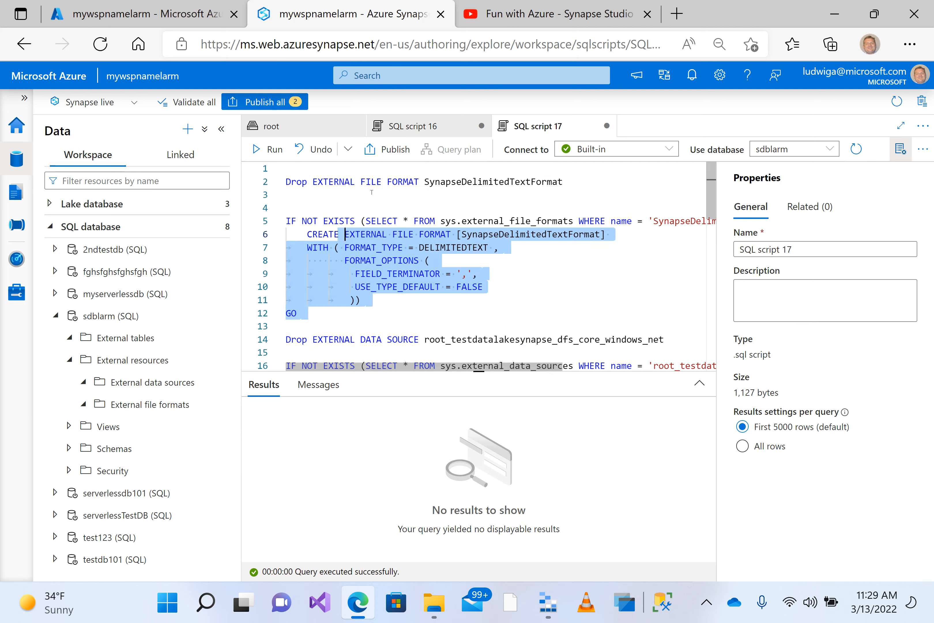
key(ctrl+shift+Left)
key(ctrl+shift+Left)
key(ctrl+shift+Left)
key(ctrl+shift+Left)
key(ctrl+shift+Left)
key(ctrl+shift+Left)
key(ctrl+shift+Left)
key(ctrl+shift+Left)
key(ctrl+shift+Left)
key(ctrl+shift+Left)
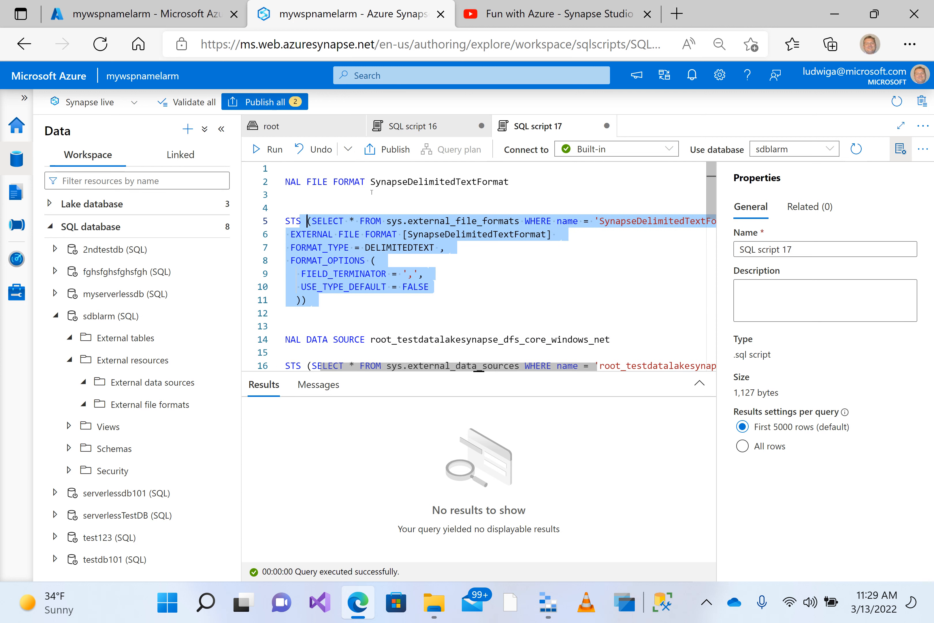
key(ctrl+shift+Left)
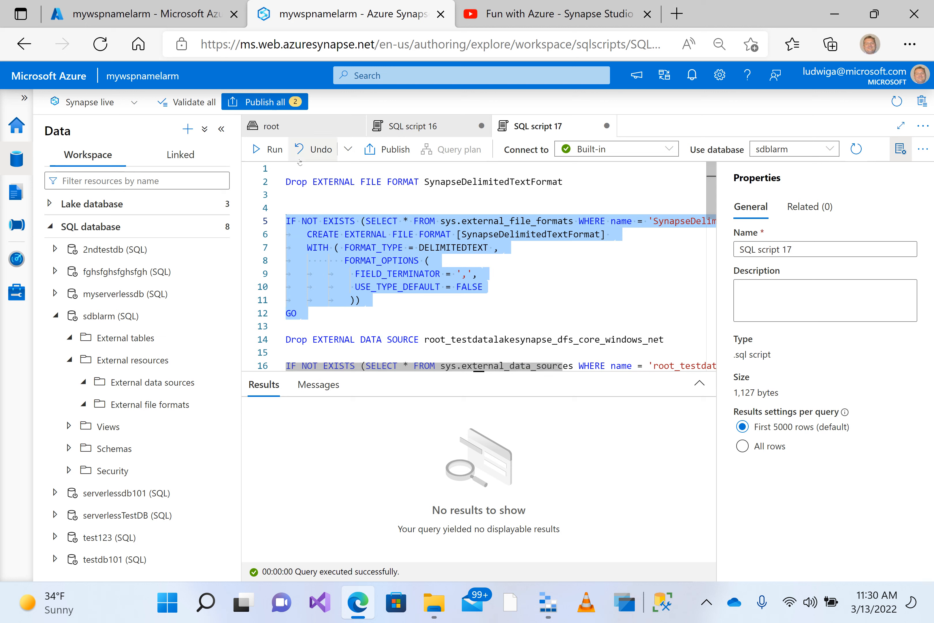
click(277, 153)
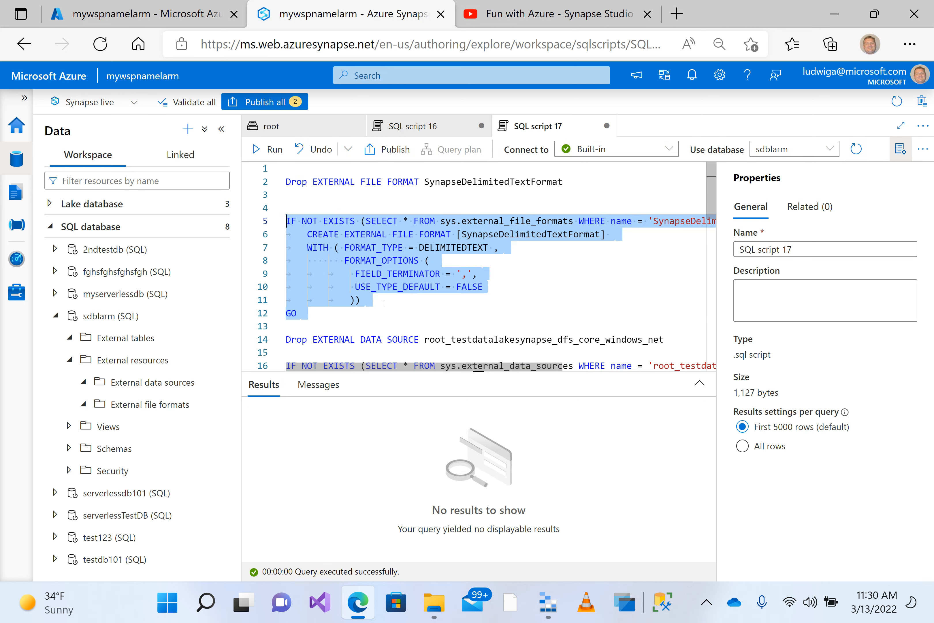
Run only the IF NOT EXISTS block on lines 16 to 21 that creates the external data source root_testdatalakesynapse_dfs_core_windows_net
key(Down)
key(Down)
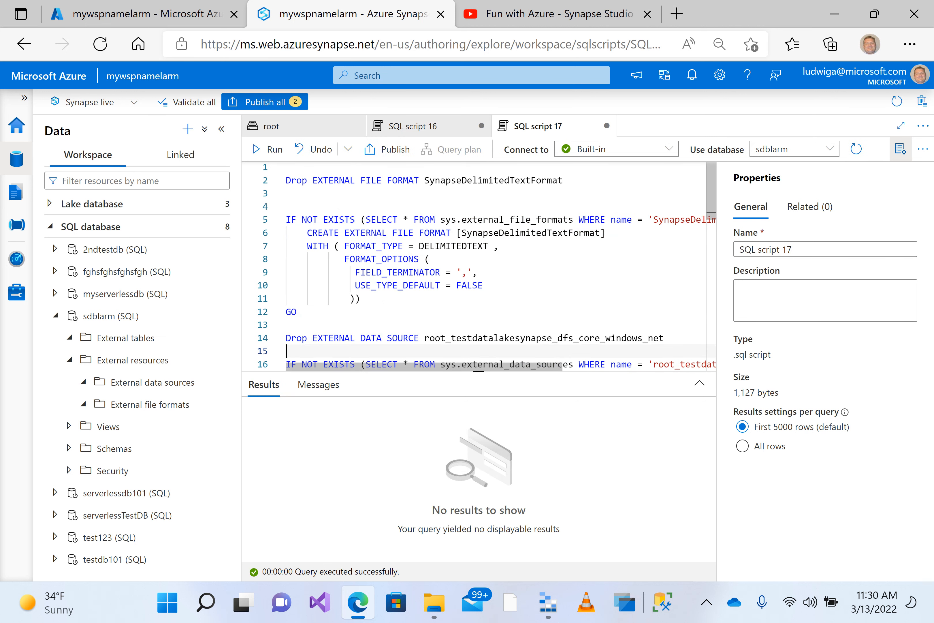
key(Down)
key(Down)
key(Down)
key(Down)
key(Down)
key(Down)
key(Down)
key(Down)
key(Up)
key(ctrl+shift+Left)
key(ctrl+shift+Left)
key(ctrl+shift+Left)
key(ctrl+shift+Left)
key(ctrl+shift+Left)
key(ctrl+shift+Left)
key(ctrl+shift+Left)
key(ctrl+shift+Left)
key(ctrl+shift+Left)
key(ctrl+shift+Left)
key(ctrl+shift+Left)
key(ctrl+shift+Left)
key(ctrl+shift+Left)
key(ctrl+shift+Left)
key(ctrl+shift+Left)
key(ctrl+shift+Left)
key(ctrl+shift+Left)
key(ctrl+shift+Left)
key(ctrl+shift+Left)
key(ctrl+shift+Left)
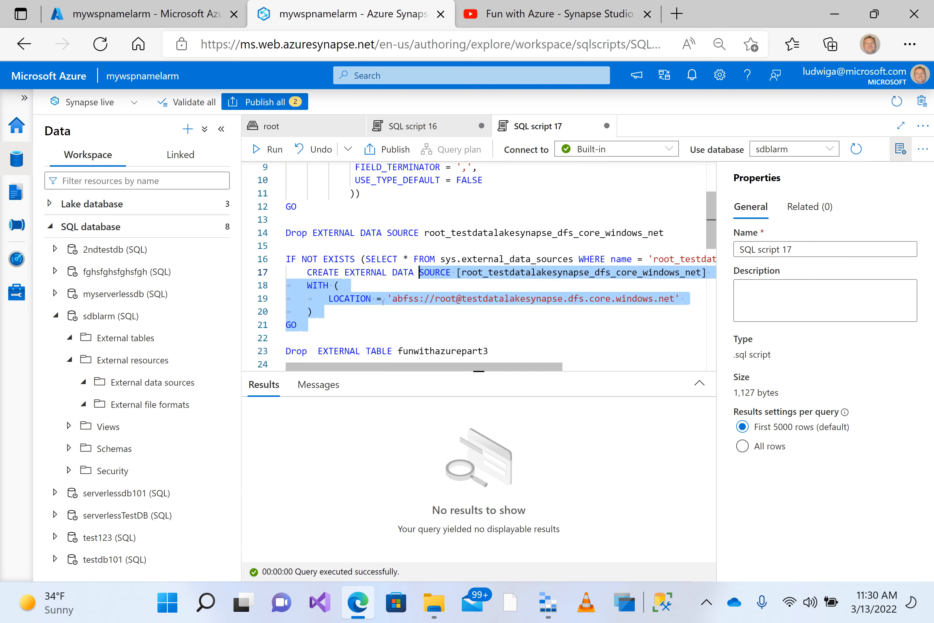
key(ctrl+shift+Left)
key(ctrl+shift+Left)
key(ctrl+shift+Left)
key(ctrl+shift+Left)
key(ctrl+shift+Left)
key(ctrl+shift+Left)
key(ctrl+shift+Left)
key(ctrl+shift+Left)
key(ctrl+shift+Left)
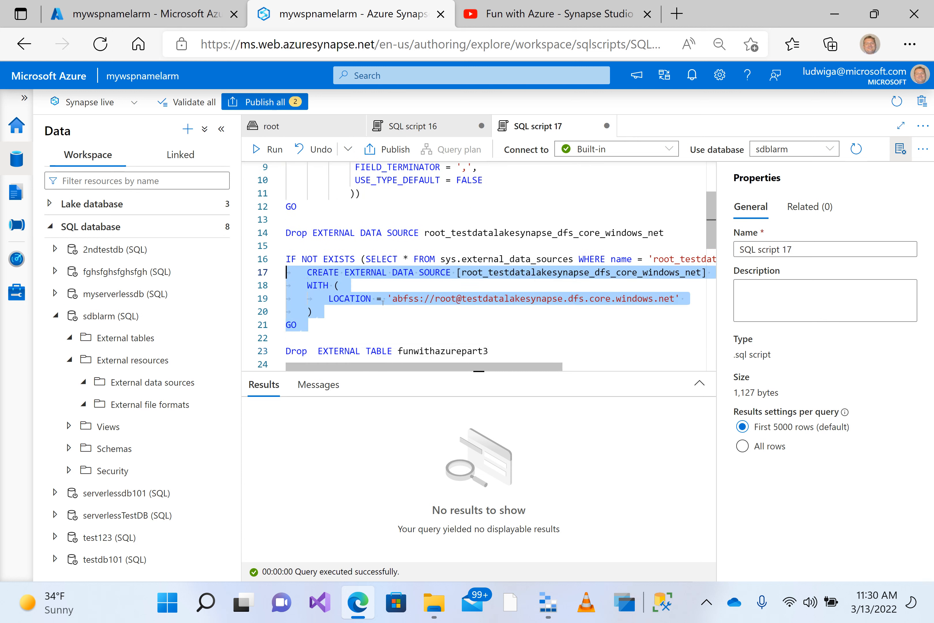
key(ctrl+shift+Left)
key(ctrl+shift+Left)
key(ctrl+shift+Left)
key(ctrl+shift+Left)
key(ctrl+shift+Left)
key(ctrl+shift+Left)
key(ctrl+shift+Left)
key(ctrl+shift+Left)
key(ctrl+shift+Left)
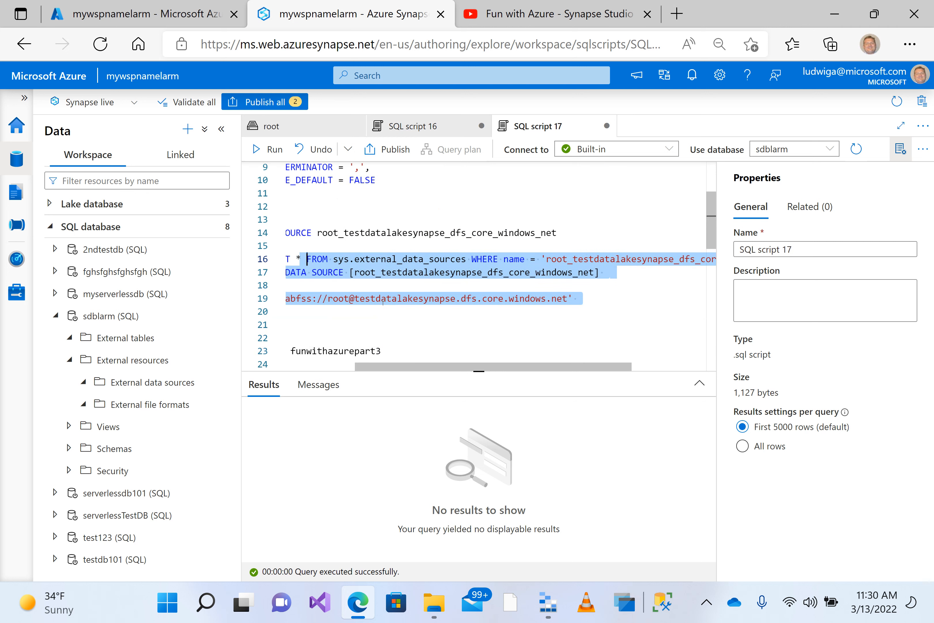
key(ctrl+shift+Left)
key(ctrl+shift+Left)
key(ctrl+shift+Left)
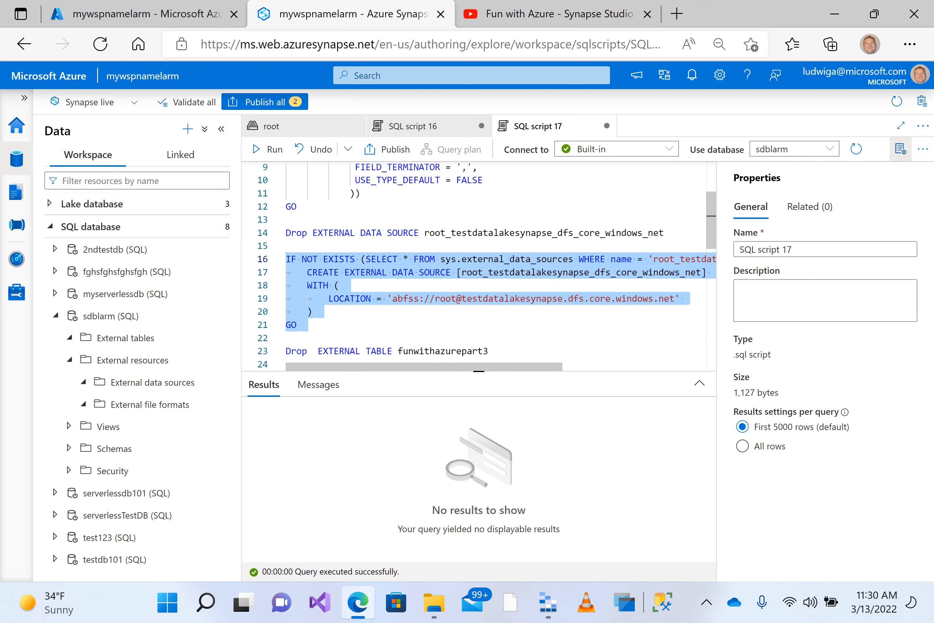
drag(436, 367, 408, 395)
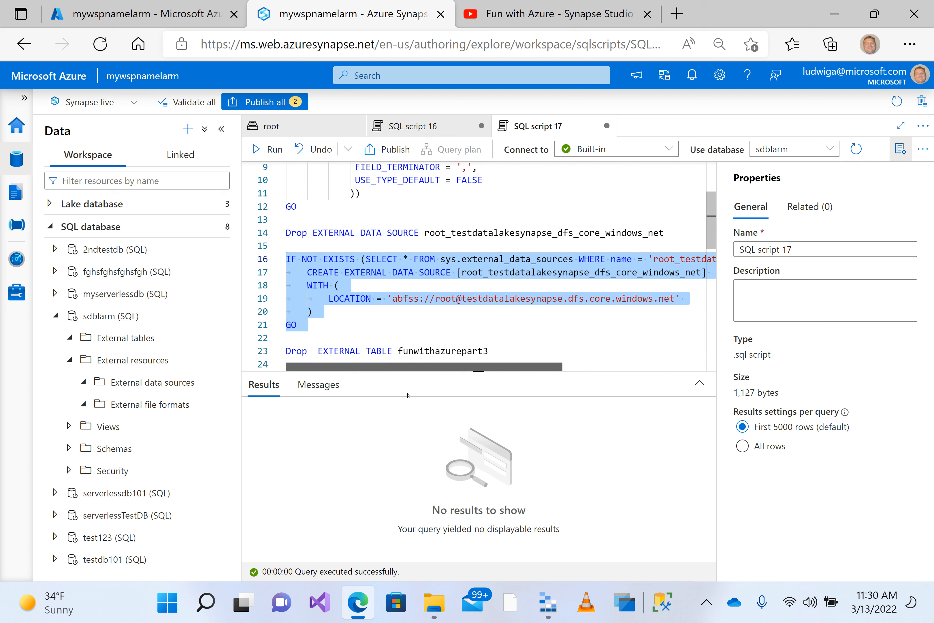
click(270, 149)
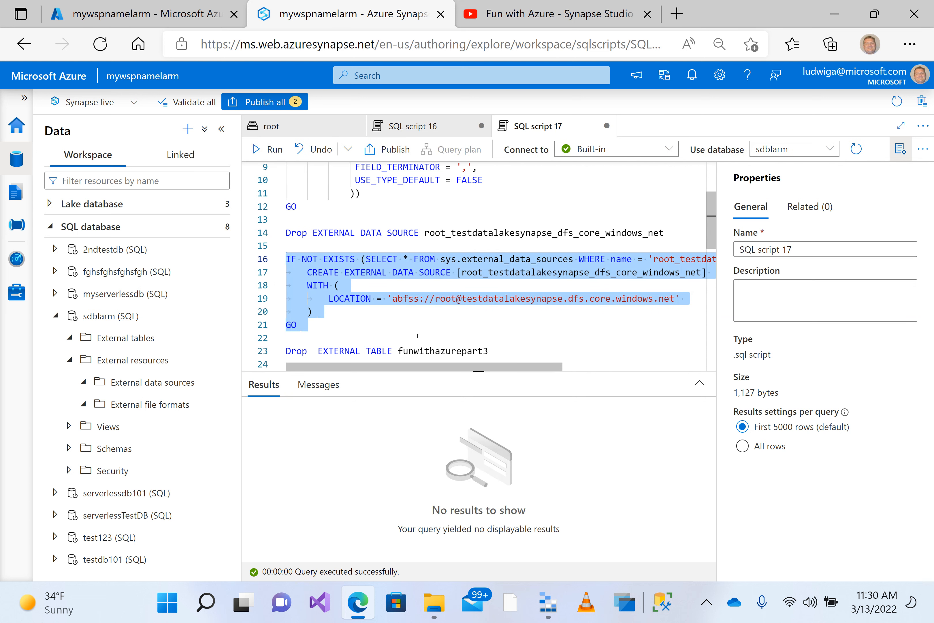
Review the CREATE EXTERNAL TABLE funwithazurepart3 statement, from its column list through its location, data source and file format
key(Down)
key(Down)
key(Down)
key(Down)
key(Down)
key(Down)
key(Down)
key(Down)
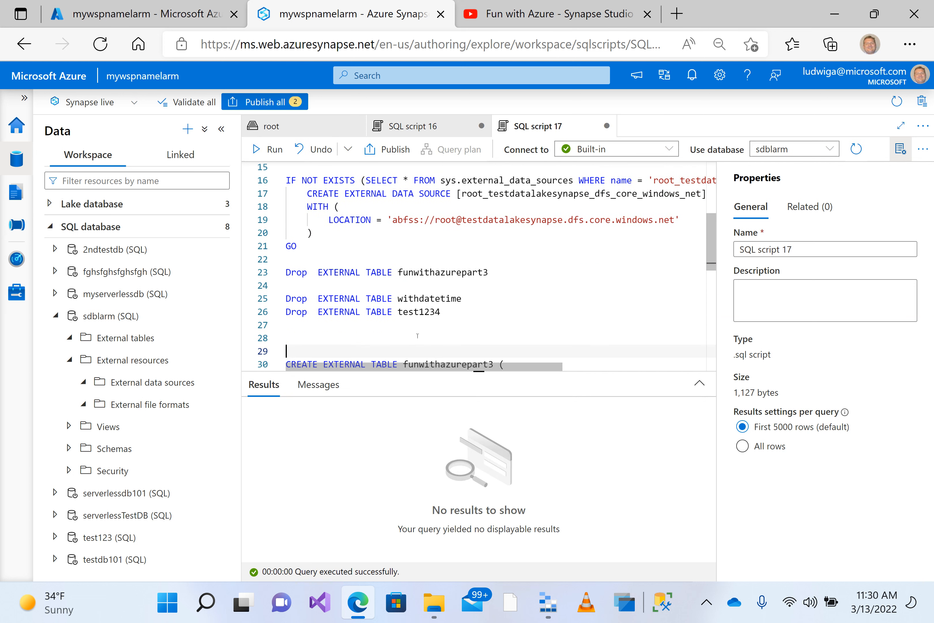
key(Down)
key(Down)
key(Down)
key(Down)
key(Down)
key(Down)
key(Down)
key(Down)
key(Down)
key(Down)
key(Down)
key(Down)
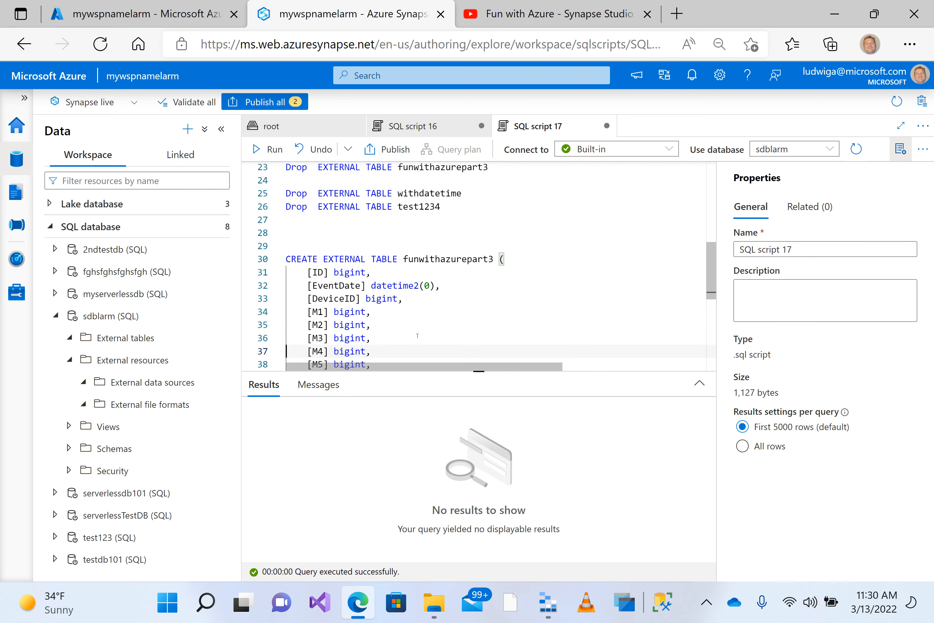
key(Down)
key(Down)
key(Down)
key(Down)
key(Down)
key(Down)
key(Down)
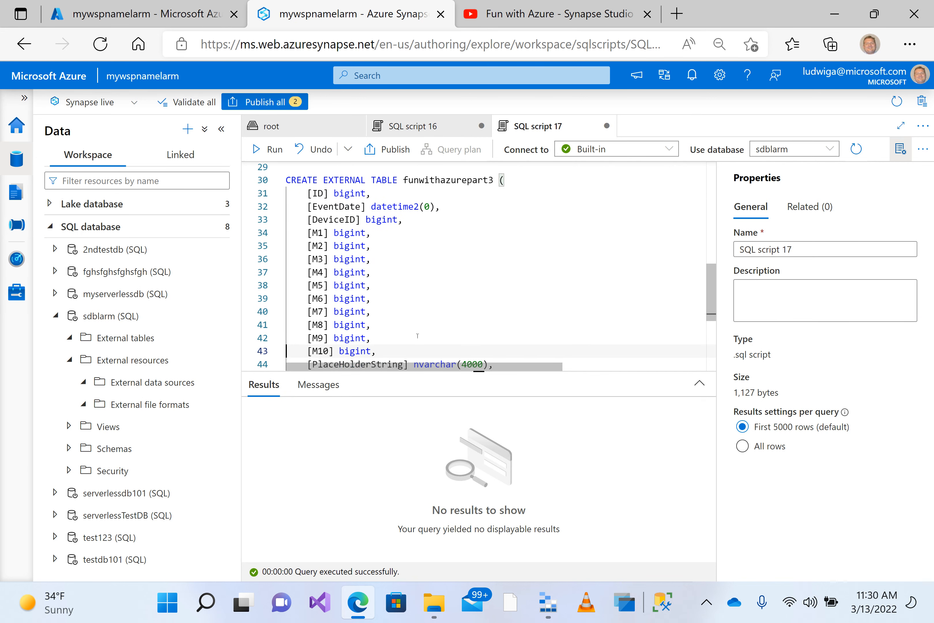
key(Down)
key(Down)
key(Down)
key(Down)
key(Down)
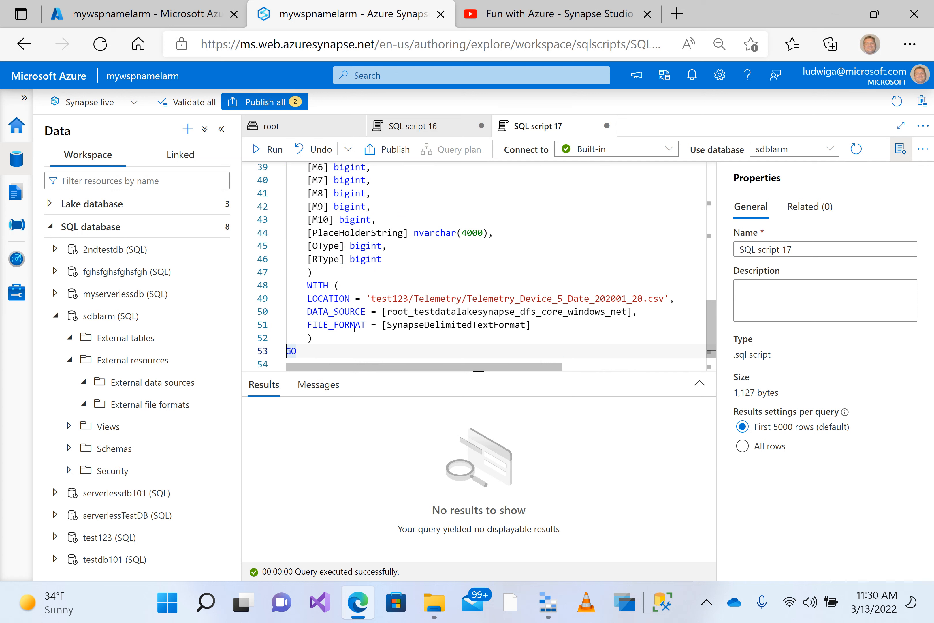
Run only the CREATE EXTERNAL TABLE funwithazurepart3 statement on lines 30 to 53
key(Up)
key(Up)
key(Up)
key(Up)
key(Up)
key(Up)
key(Up)
key(Up)
key(Up)
key(Up)
key(Up)
key(Up)
key(Up)
key(Up)
key(Up)
key(Up)
key(Up)
key(Up)
key(Up)
key(Up)
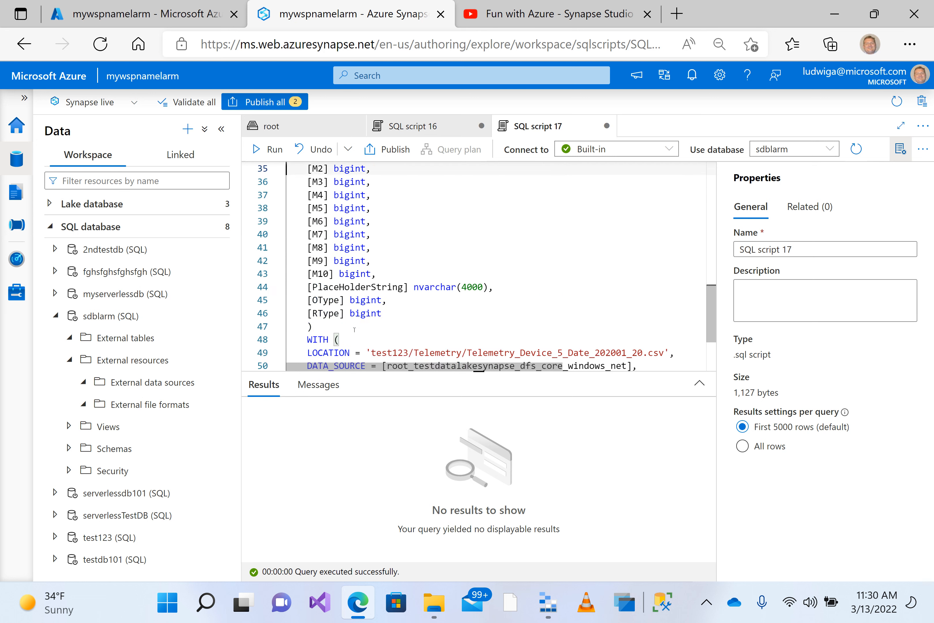
key(Down)
key(Down)
key(Down)
key(Down)
key(Down)
key(Down)
key(Down)
key(Down)
key(Down)
key(Down)
key(Down)
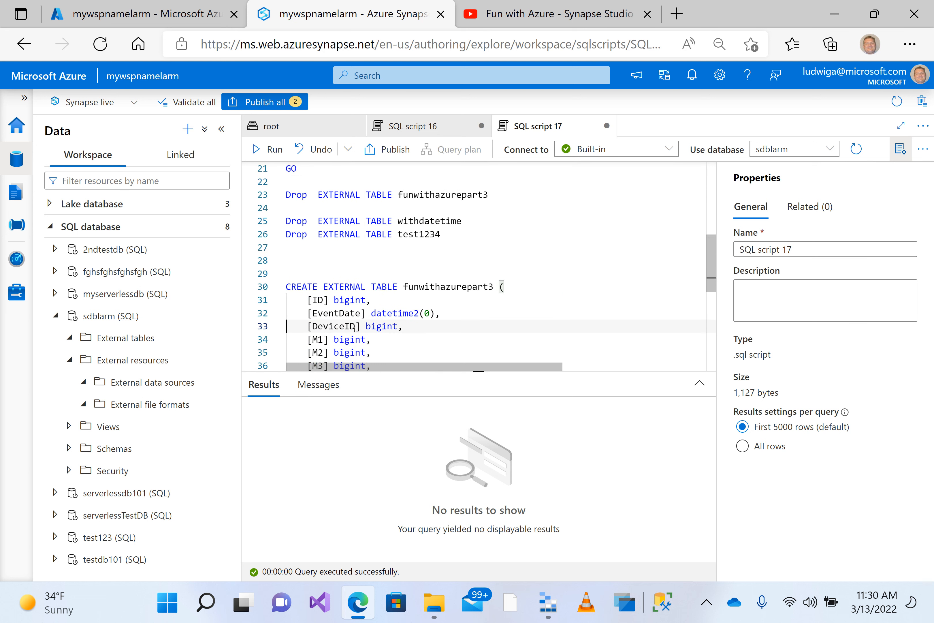
key(Up)
key(Up)
key(Up)
key(Up)
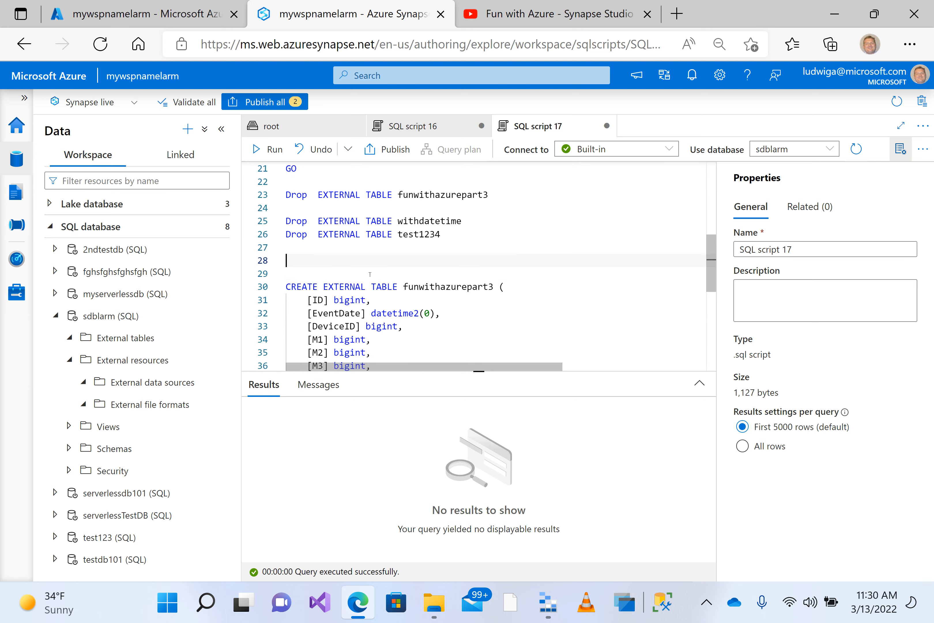
key(shift+Down)
key(shift+Down)
key(shift+Down)
key(shift+Down)
key(shift+Down)
key(shift+Down)
key(shift+Down)
key(shift+Down)
key(shift+Down)
key(shift+Down)
key(shift+Down)
key(shift+Down)
key(shift+Down)
key(shift+Down)
key(shift+Down)
key(shift+Down)
key(shift+Down)
key(shift+Down)
key(shift+Down)
key(shift+Down)
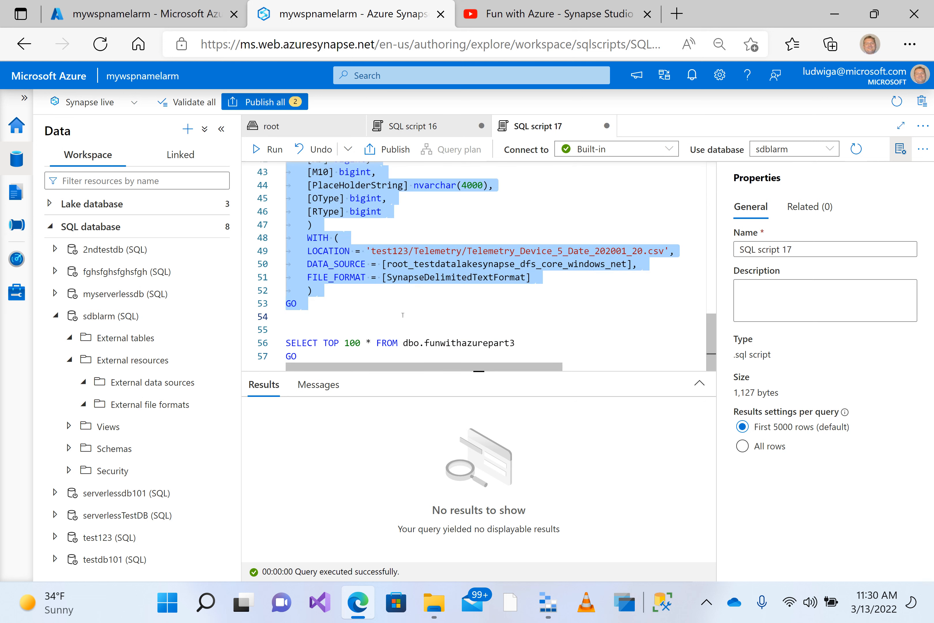
click(274, 150)
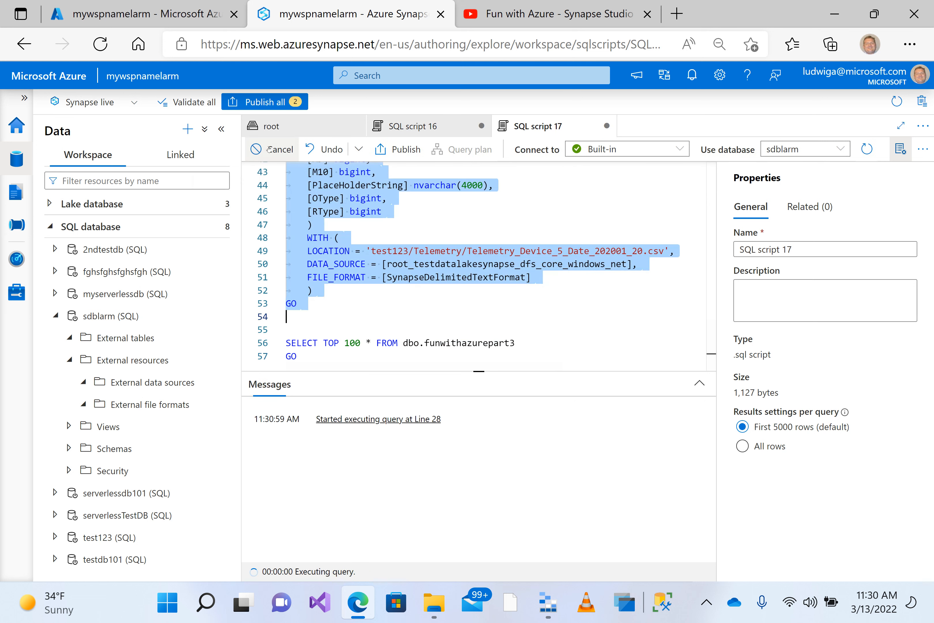
Add blank lines after the final GO and run only the SELECT TOP 100 query on dbo.funwithazurepart3
click(341, 327)
key(Down)
key(Down)
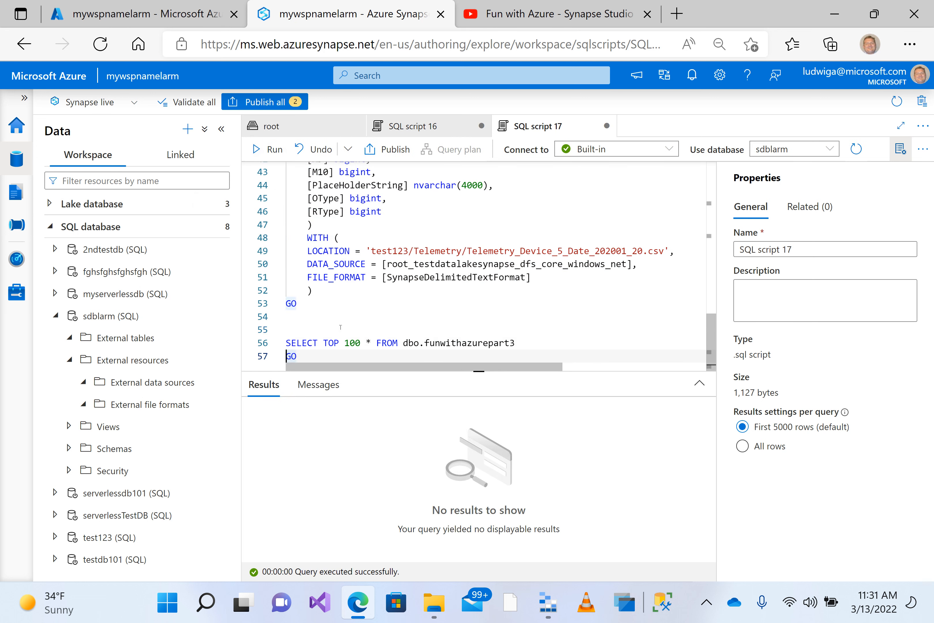
key(End)
key(Return)
key(Return)
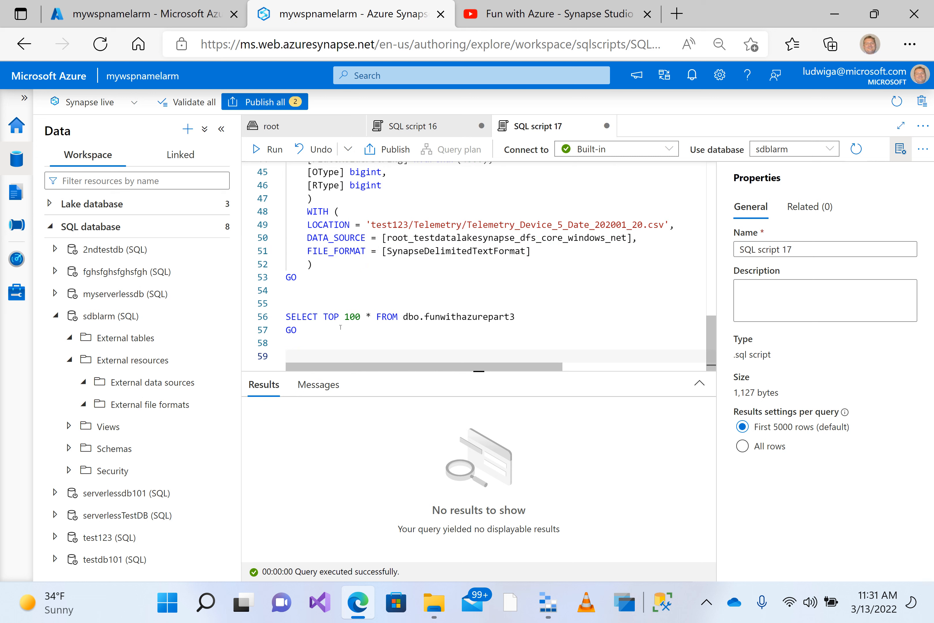
key(shift+Up)
key(shift+Up)
key(ctrl+shift+Left)
key(ctrl+shift+Left)
key(ctrl+shift+Left)
key(ctrl+shift+Left)
key(ctrl+shift+Left)
key(ctrl+shift+Left)
key(ctrl+shift+Left)
key(ctrl+shift+Left)
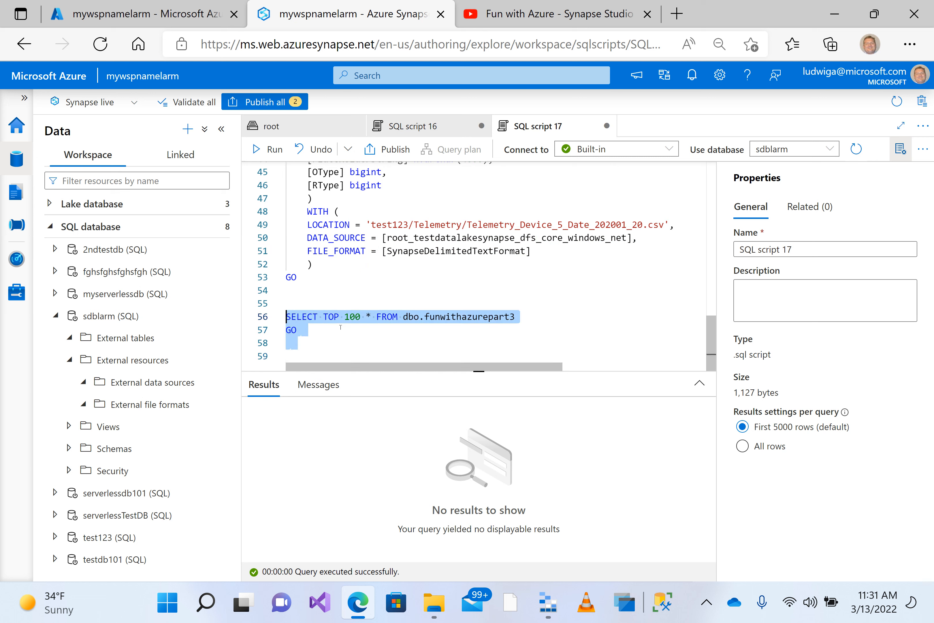
click(266, 149)
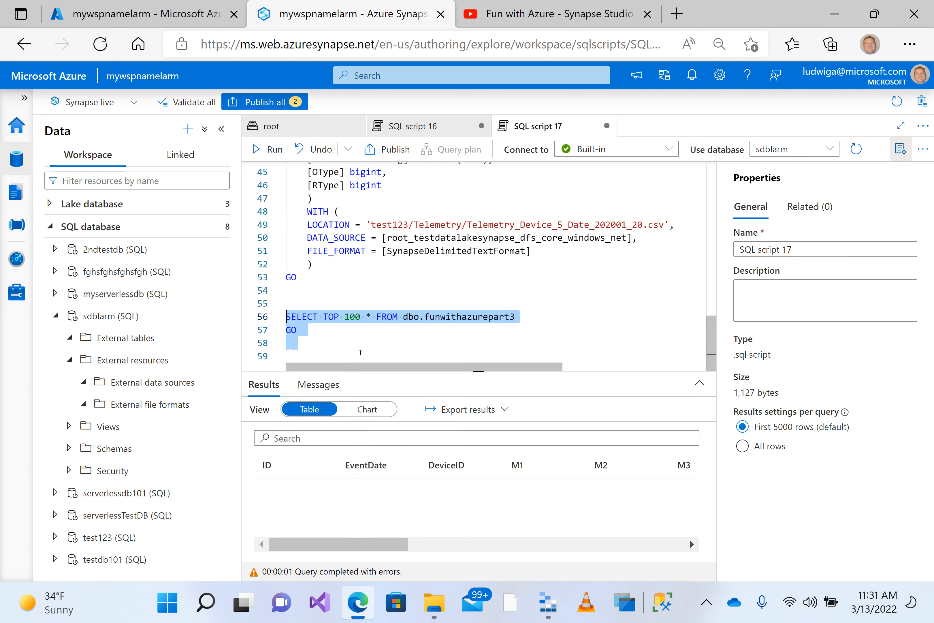
Add two more blank lines at the end of the script, below the SELECT TOP 100 query
click(360, 352)
key(Return)
key(Return)
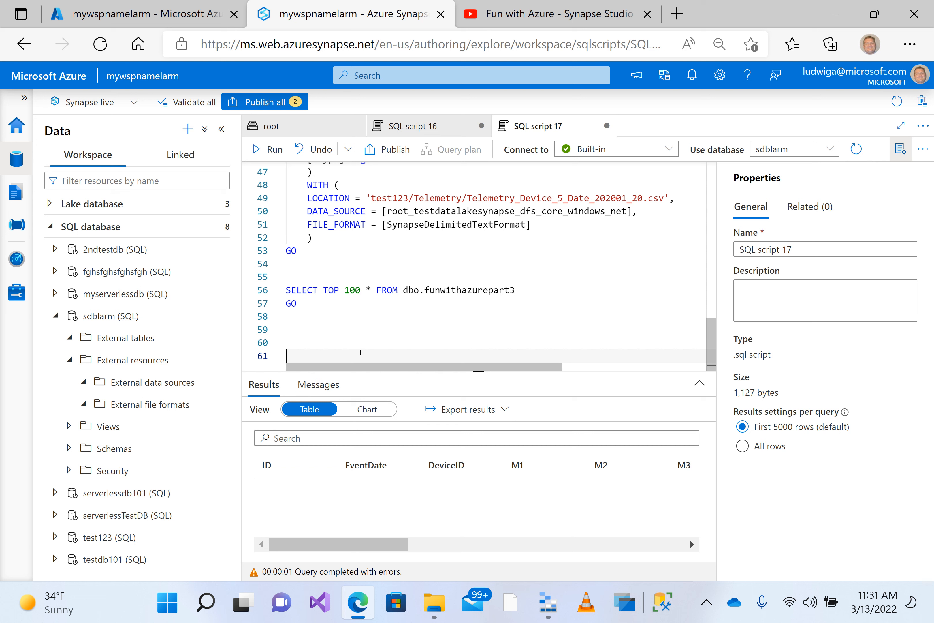
key(Up)
key(Up)
key(Up)
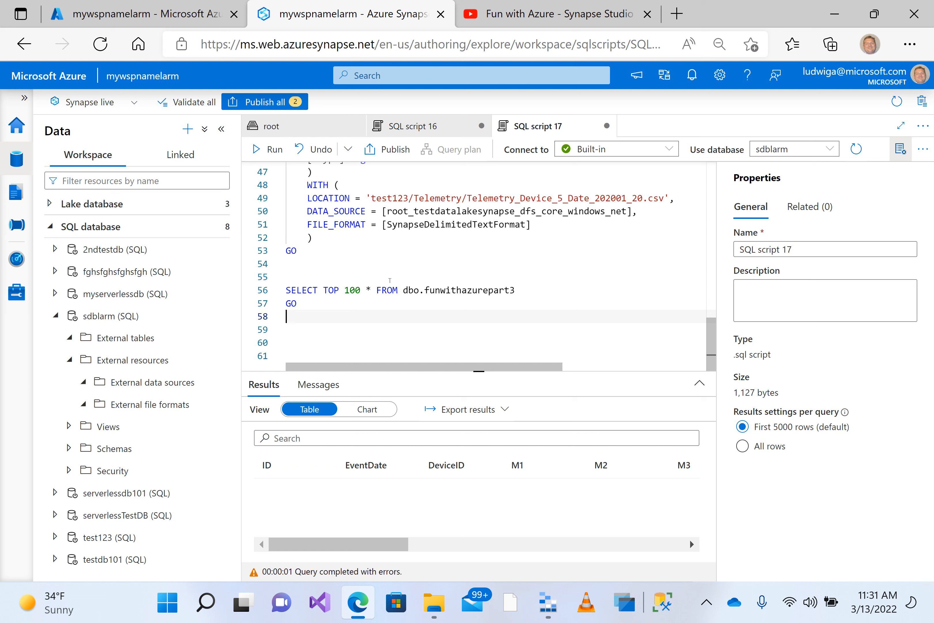
click(363, 274)
key(Up)
key(Up)
key(Up)
key(Up)
key(Up)
key(Up)
key(Up)
key(Up)
key(Up)
key(Up)
key(Up)
key(Up)
key(Up)
key(Up)
key(Up)
key(Up)
key(Up)
key(Up)
key(Up)
key(Up)
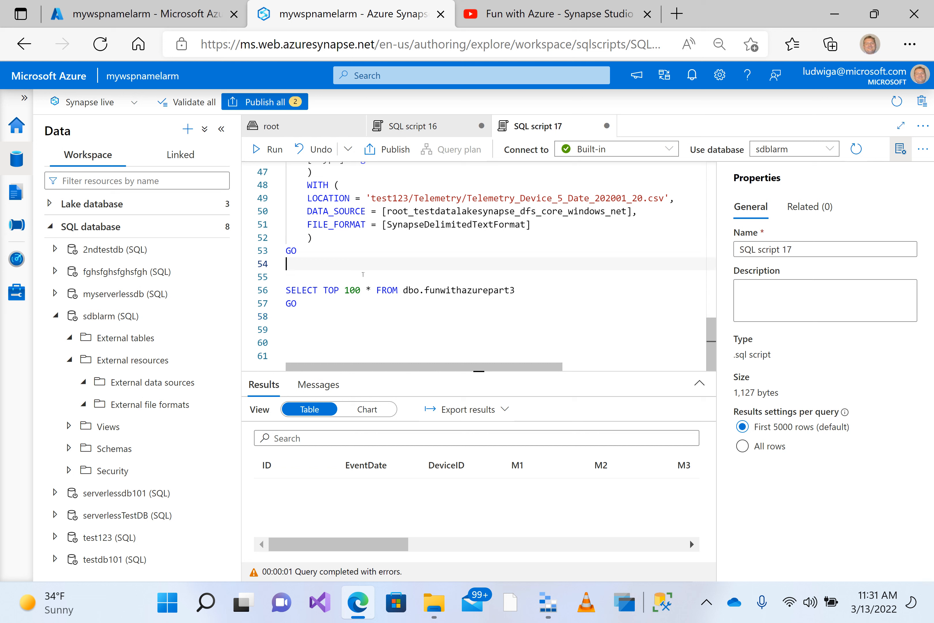
key(Up)
key(Up)
key(Up)
key(Up)
key(Up)
key(Down)
key(Down)
key(Down)
key(Down)
key(Down)
key(Down)
key(Down)
key(Down)
key(Down)
key(Down)
key(Down)
key(Down)
key(Down)
key(Down)
key(Down)
key(Down)
key(Down)
key(Down)
key(Down)
key(Down)
key(Down)
key(Down)
key(Down)
key(Down)
key(Down)
key(Down)
key(Down)
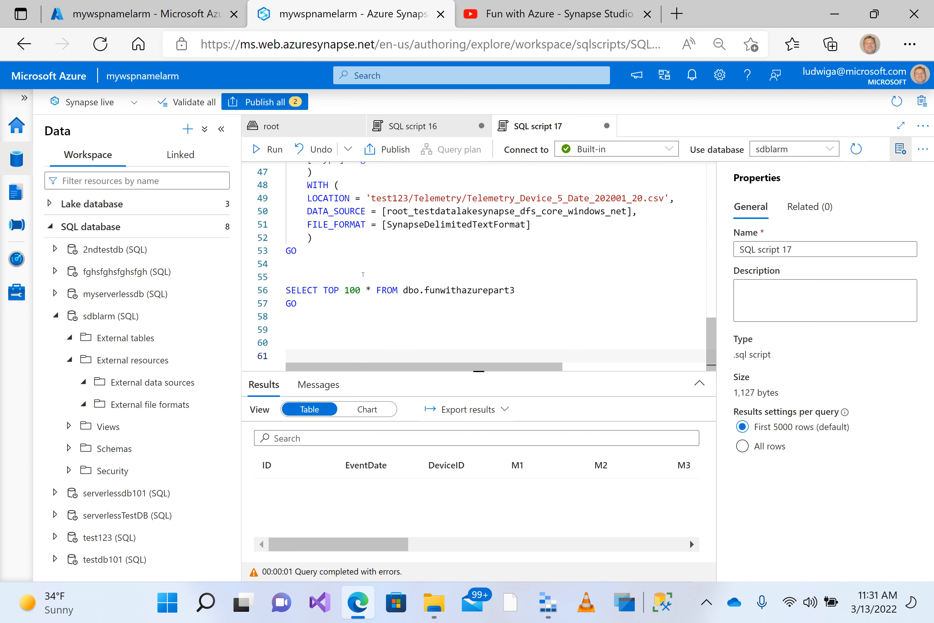
key(Up)
key(Up)
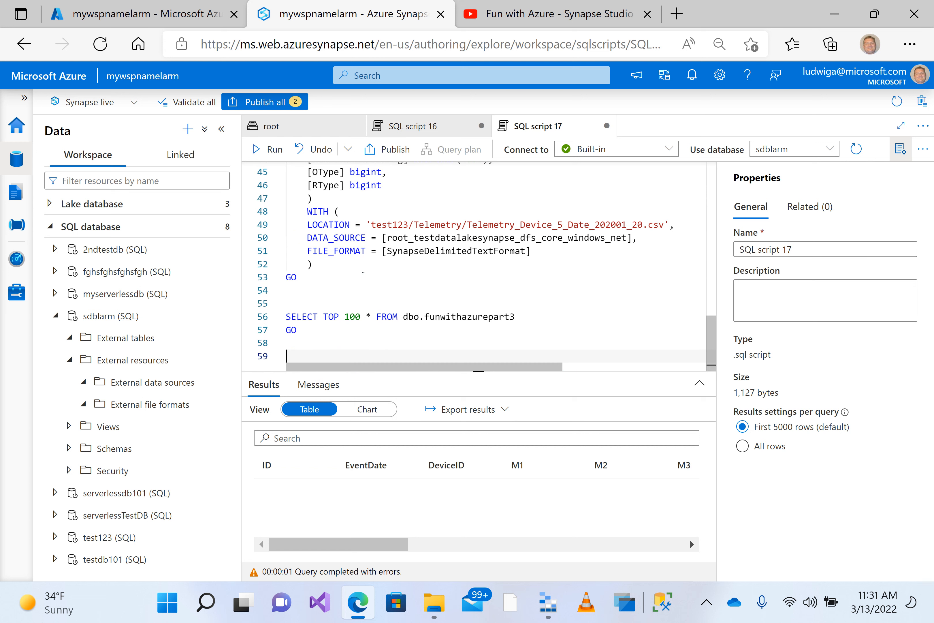
key(Down)
key(Down)
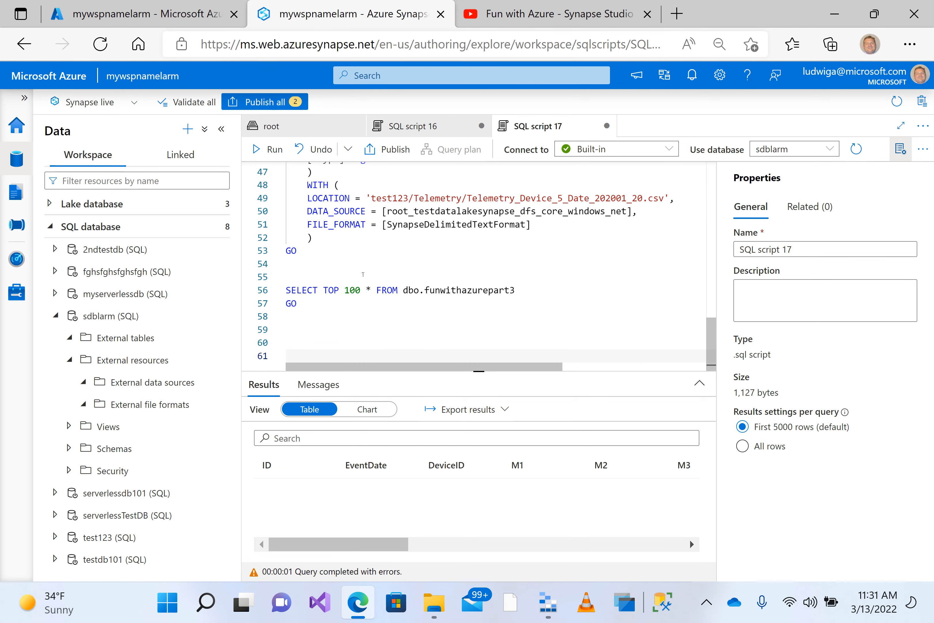
key(Up)
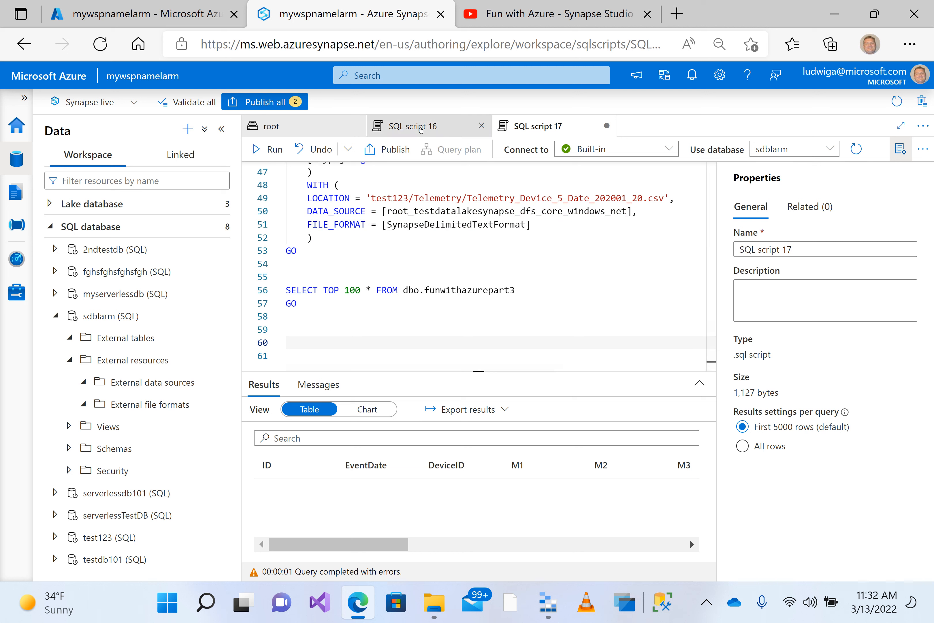
Start a new external table script from Telemetry_Device_5_Date_202001_20.csv in root/test123/Telemetry, accepting the default source file format settings
click(380, 135)
click(309, 132)
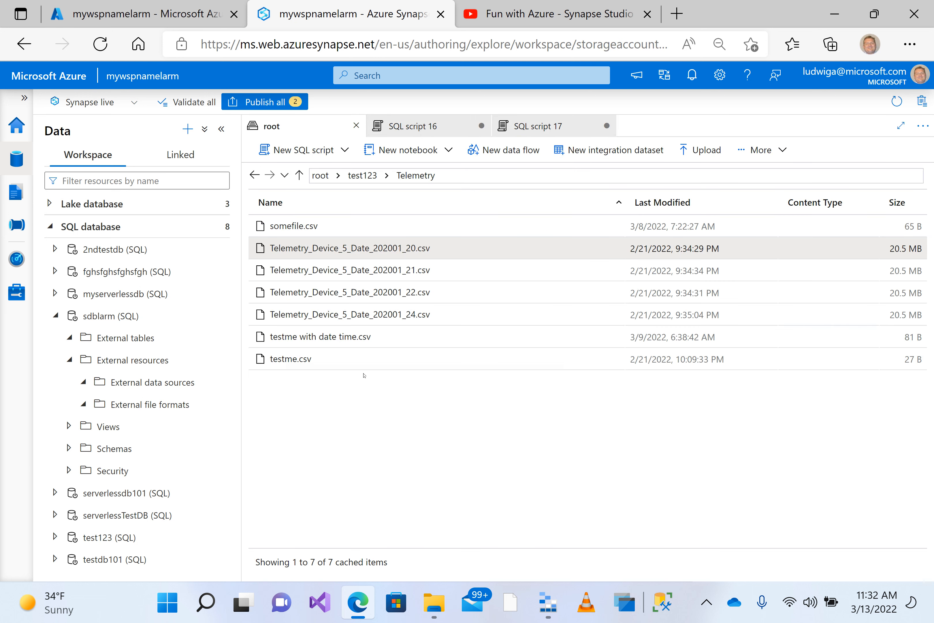
right_click(363, 247)
mouse_move(415, 278)
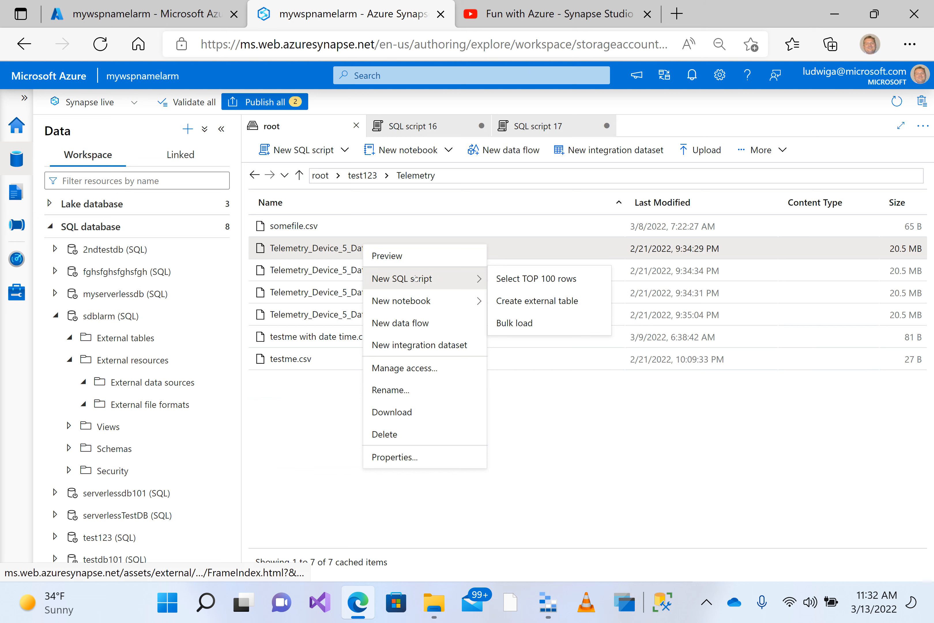
click(533, 302)
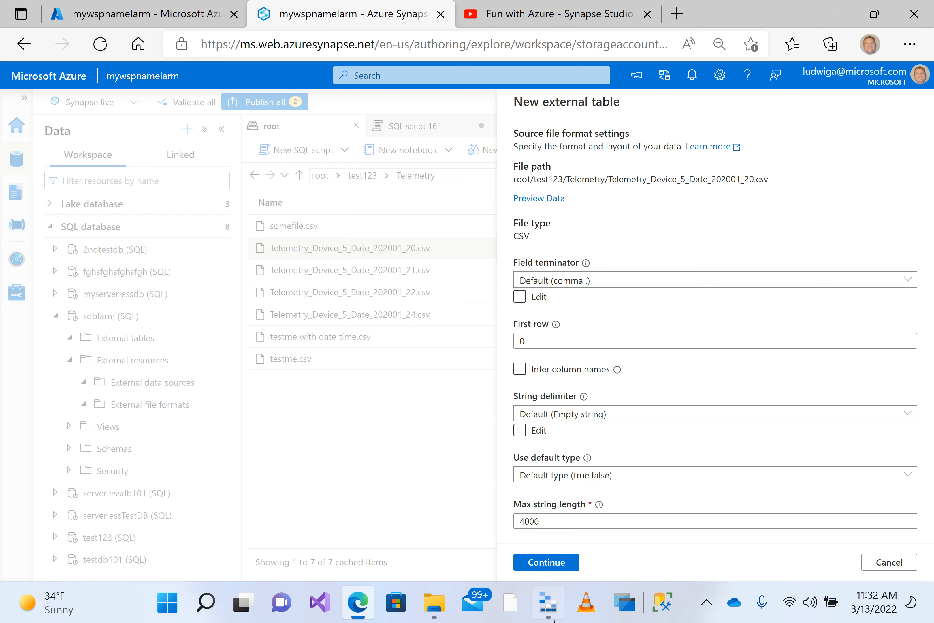
click(546, 563)
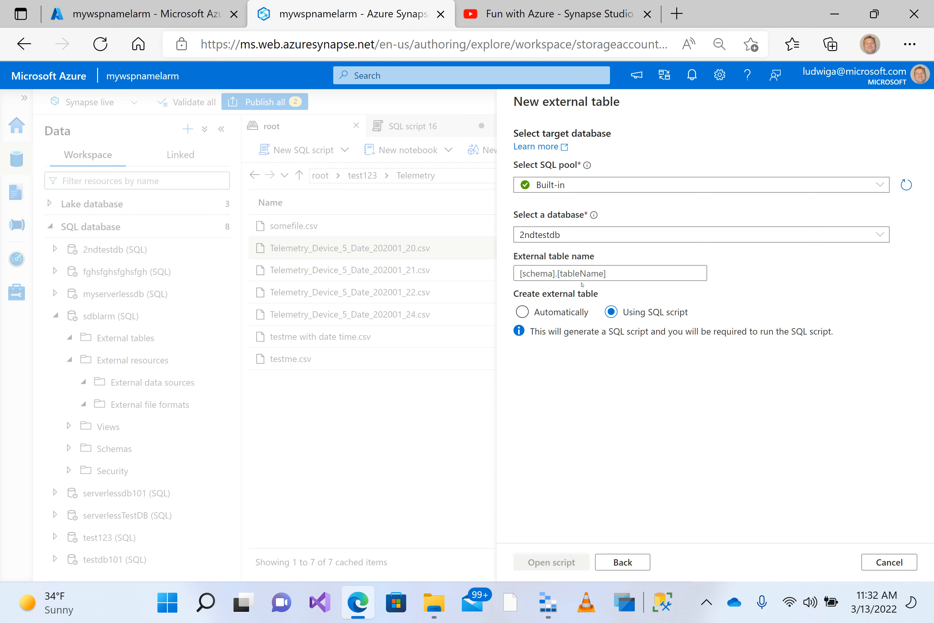
Target the sdblarm database, name the external table funwithazurepart3sc2, and open the generated SQL script
click(562, 234)
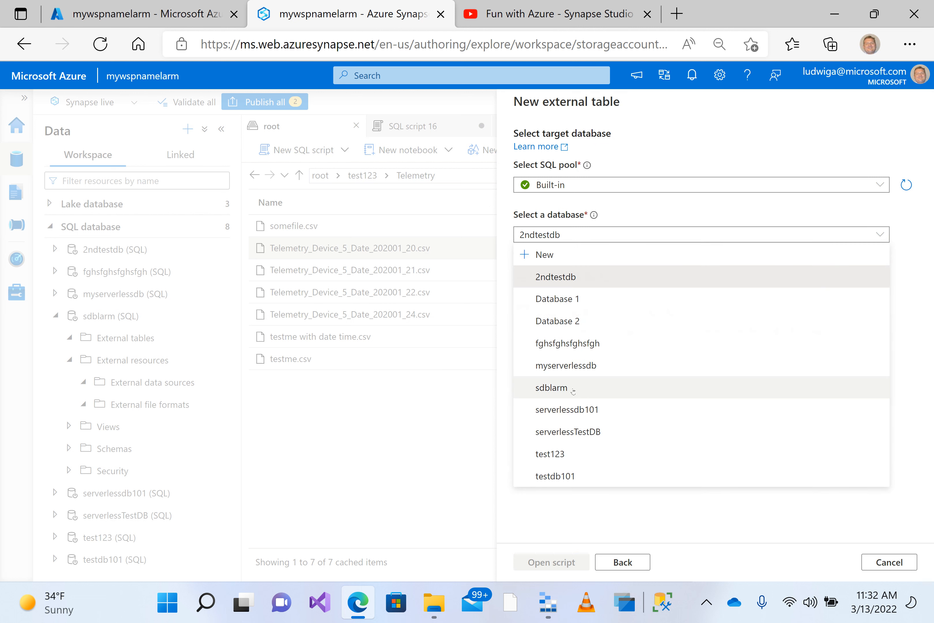
click(573, 388)
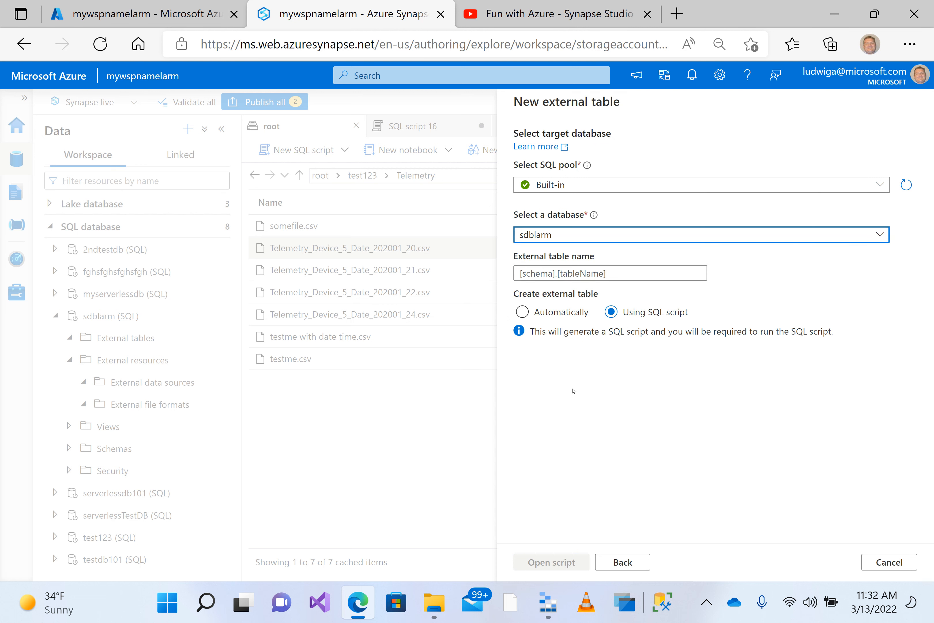
click(630, 274)
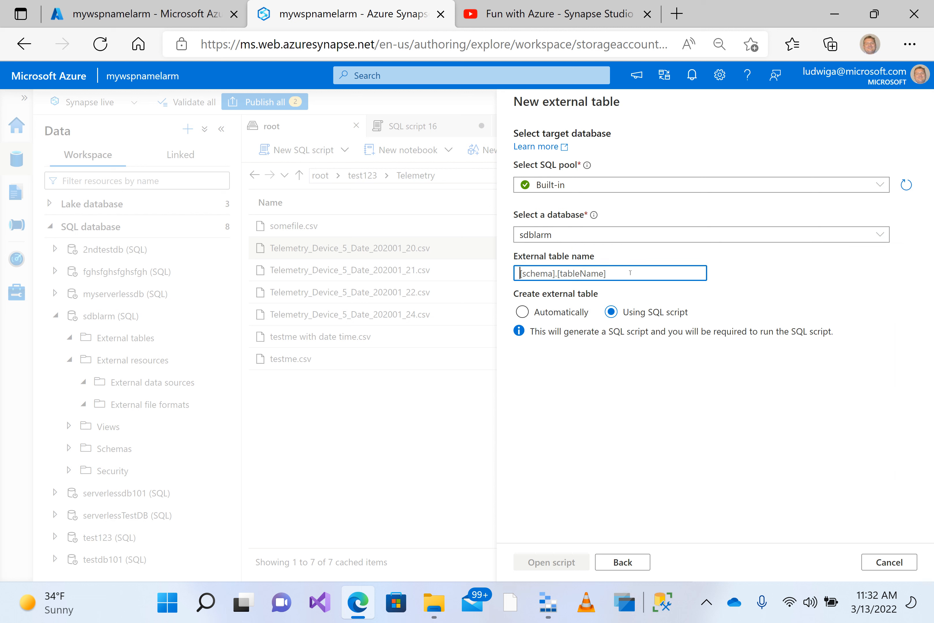
text(funwitha)
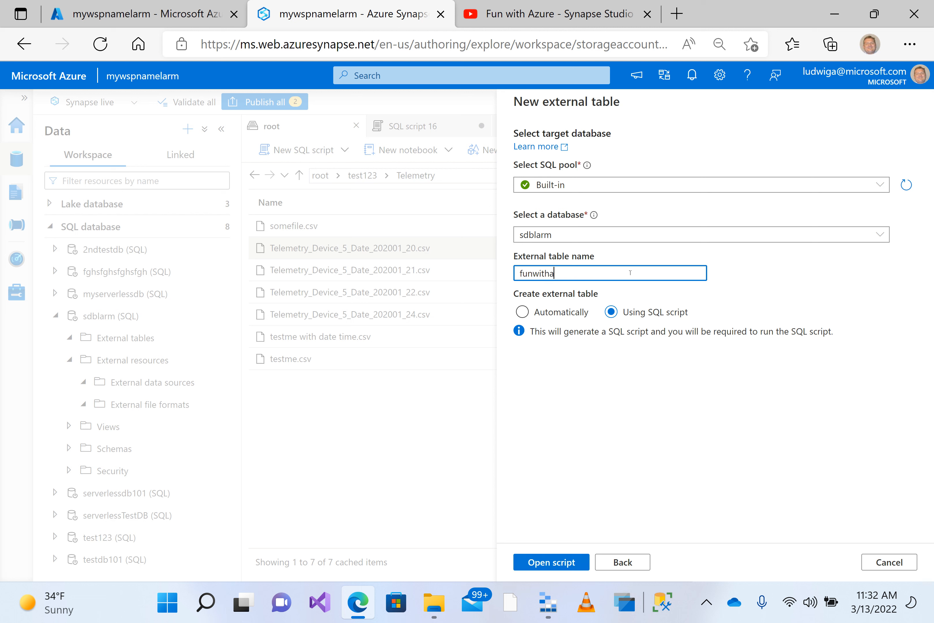
text(zurepart3sc2)
click(550, 561)
Review the generated CREATE EXTERNAL TABLE funwithazurepart3sc2 script, including its column names and types, location, data source and file format
click(445, 485)
key(Down)
key(Down)
key(Down)
key(Down)
key(Down)
key(Down)
key(Down)
key(Down)
key(Down)
key(Down)
key(Down)
key(Down)
key(Down)
key(Down)
key(Down)
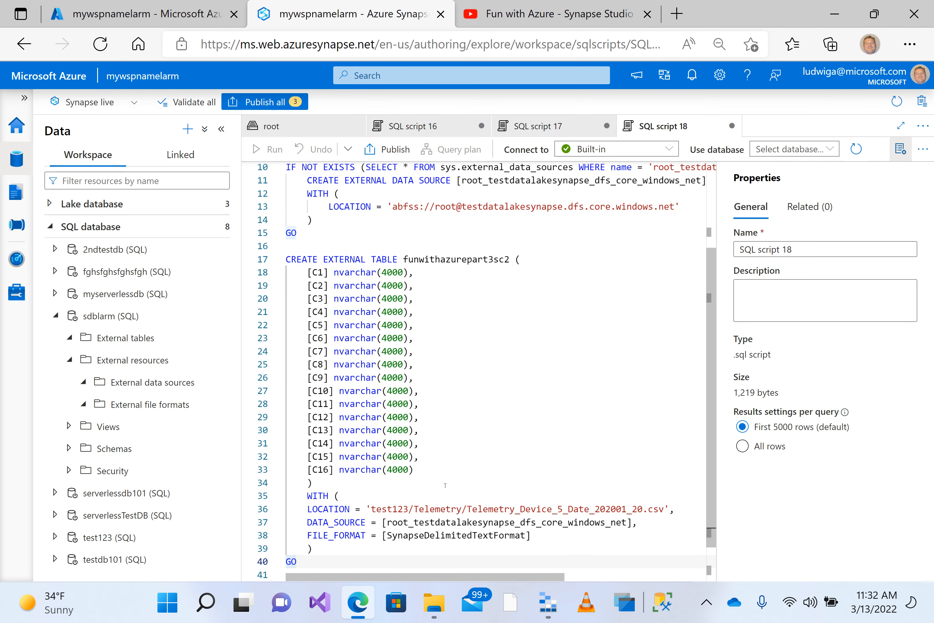
scroll(445, 484, down, 1)
key(Up)
key(Up)
key(Up)
key(Up)
key(Up)
key(Up)
key(Up)
key(Up)
key(Up)
key(Up)
key(Up)
key(Up)
key(Up)
key(Up)
key(Up)
key(Up)
key(Up)
key(Up)
key(Up)
key(Up)
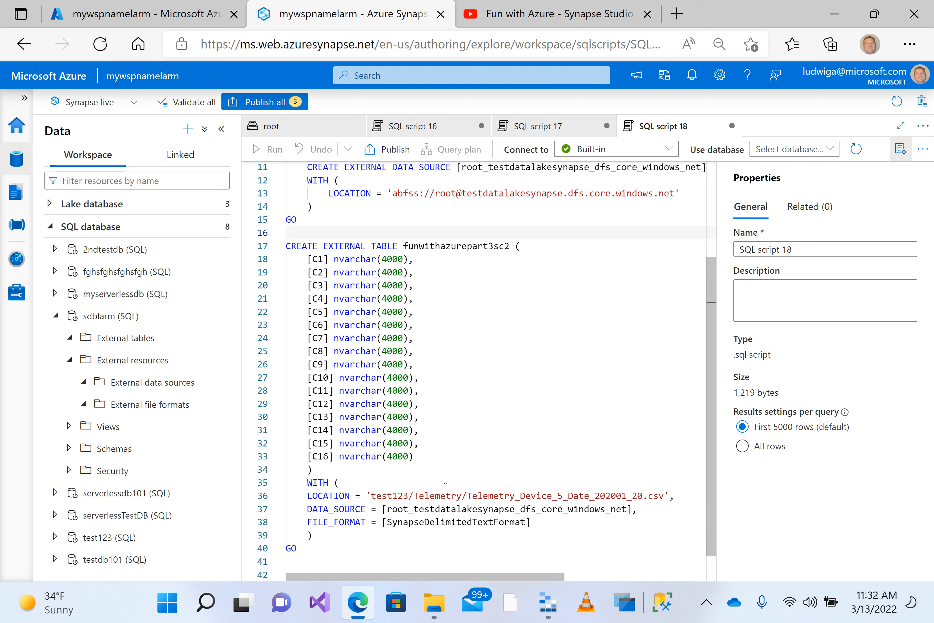
Add a blank line above the CREATE EXTERNAL TABLE funwithazurepart3sc2 statement and select the statement through its closing GO
key(Return)
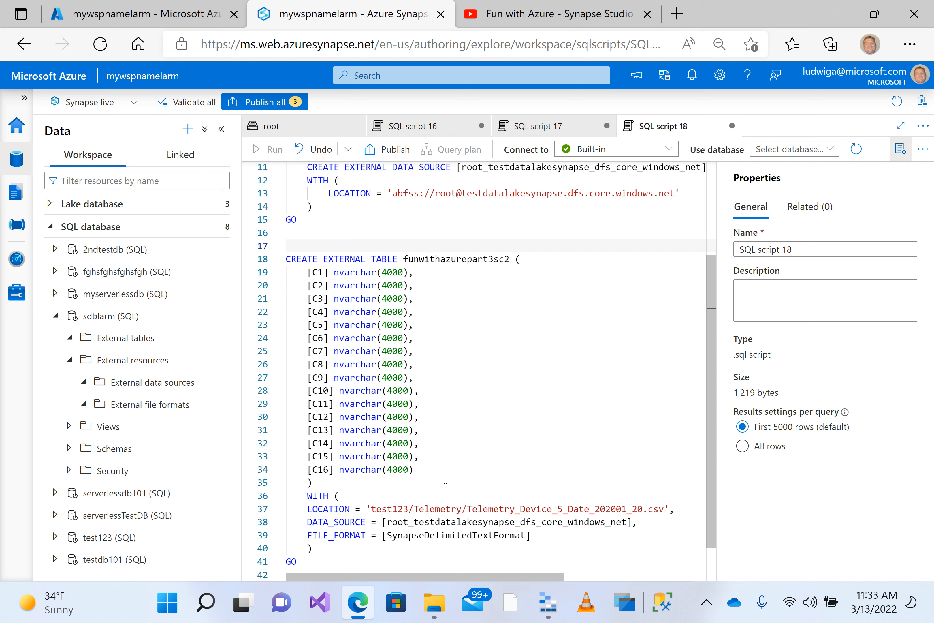
key(ctrl+shift+Right)
key(ctrl+shift+Right)
key(ctrl+shift+Right)
key(ctrl+shift+Right)
key(ctrl+shift+Right)
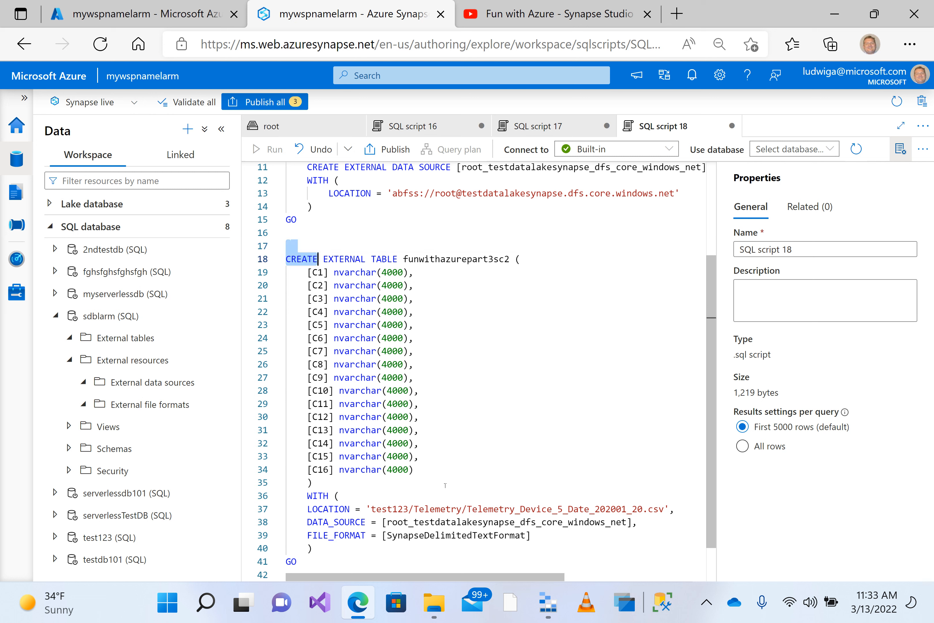
key(shift+Down)
key(shift+Down)
key(shift+Down)
key(shift+Down)
key(shift+Down)
key(shift+Down)
key(shift+Down)
key(shift+Down)
key(shift+Down)
key(shift+Down)
key(shift+Down)
key(shift+Down)
key(shift+Down)
key(shift+Down)
key(shift+Down)
key(shift+Down)
key(shift+Down)
key(shift+Down)
key(shift+Down)
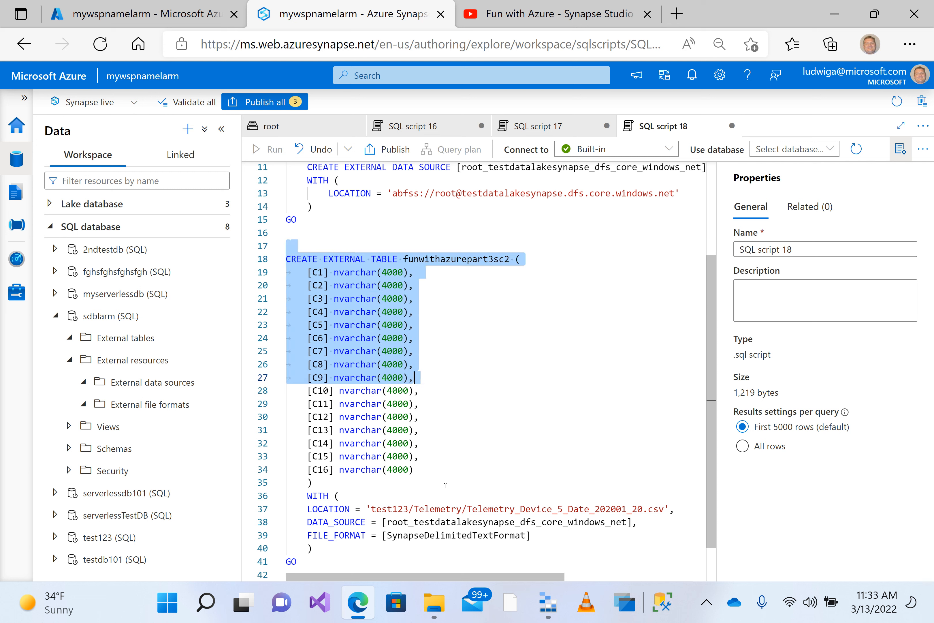
key(shift+Down)
key(shift+Down)
key(shift+Down)
key(shift+Down)
key(shift+Down)
key(shift+Down)
key(shift+Down)
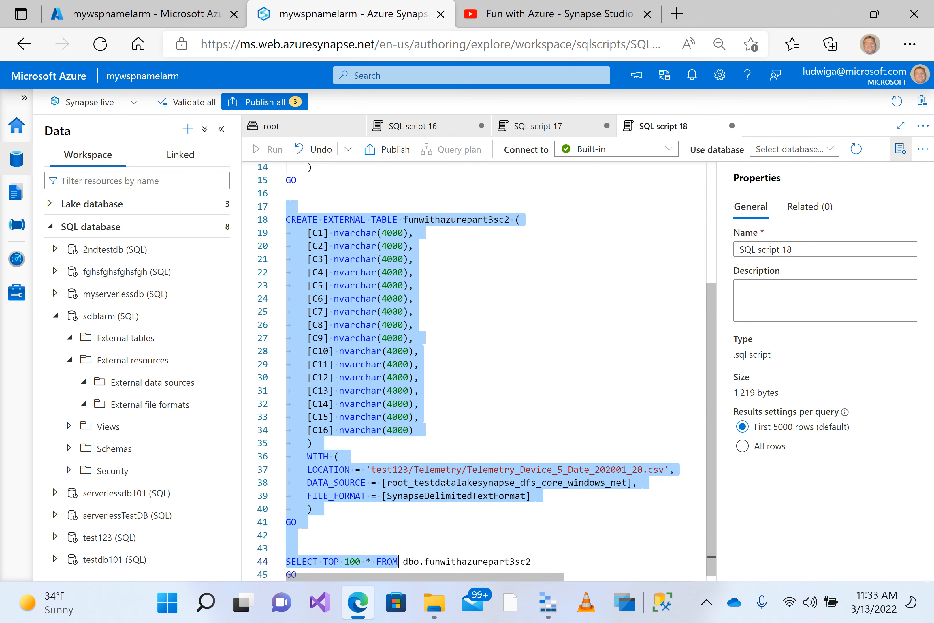
key(ctrl+shift+Left)
key(ctrl+shift+Left)
key(ctrl+shift+Left)
key(ctrl+shift+Left)
key(ctrl+shift+Left)
key(ctrl+shift+Left)
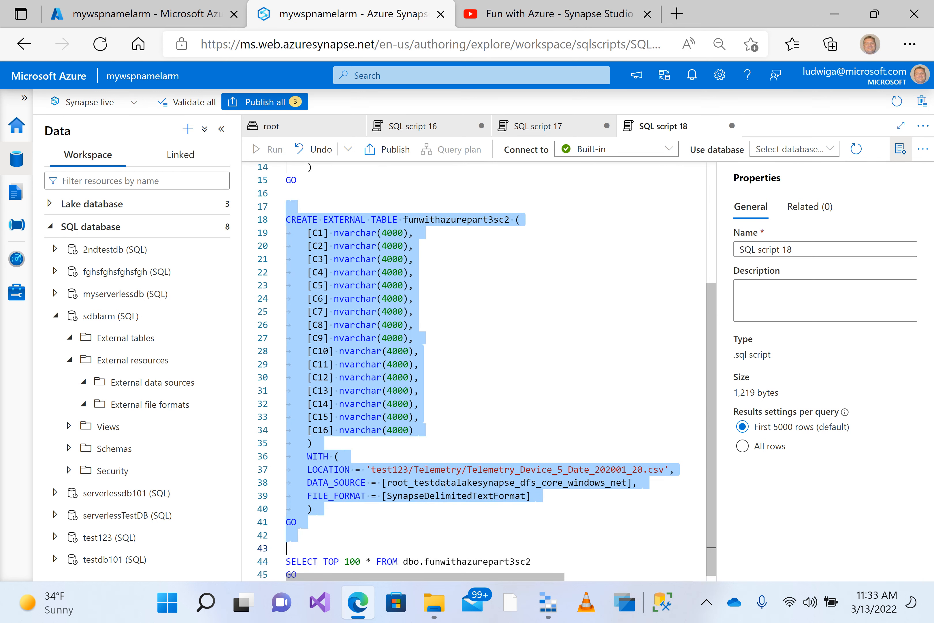
key(ctrl+shift+Right)
key(ctrl+shift+Left)
key(ctrl+shift+Left)
Examine the script and other actions offered for Telemetry_Device_5_Date_202001_20.csv in root, and switch to the Telemetry Files folder in File Explorer
click(327, 125)
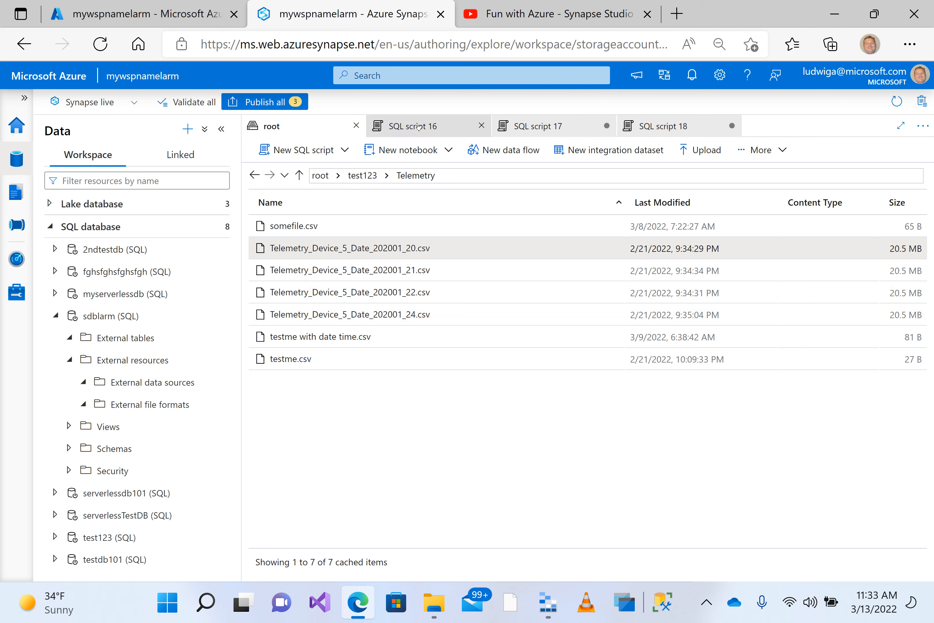
right_click(374, 250)
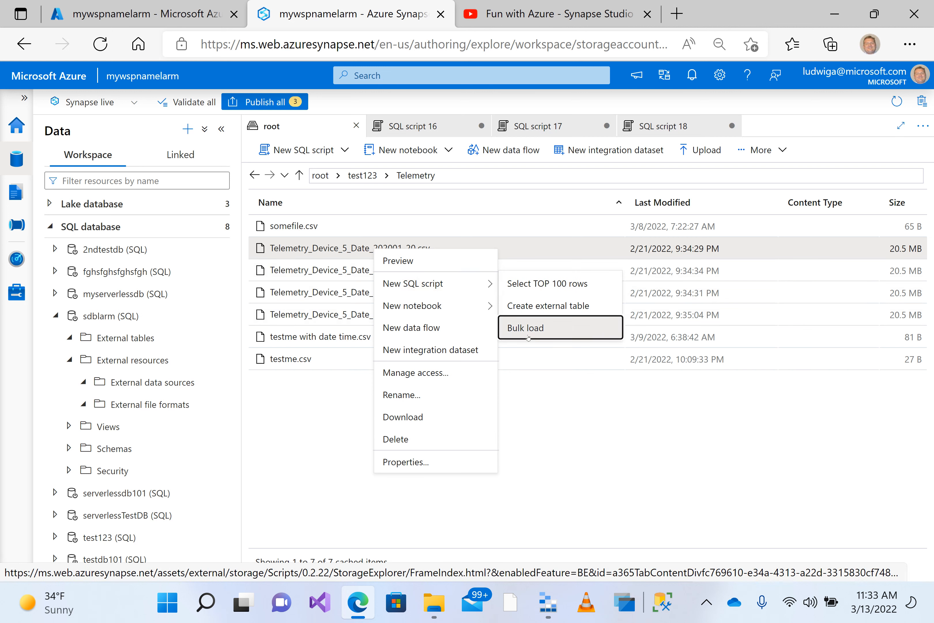
mouse_move(427, 313)
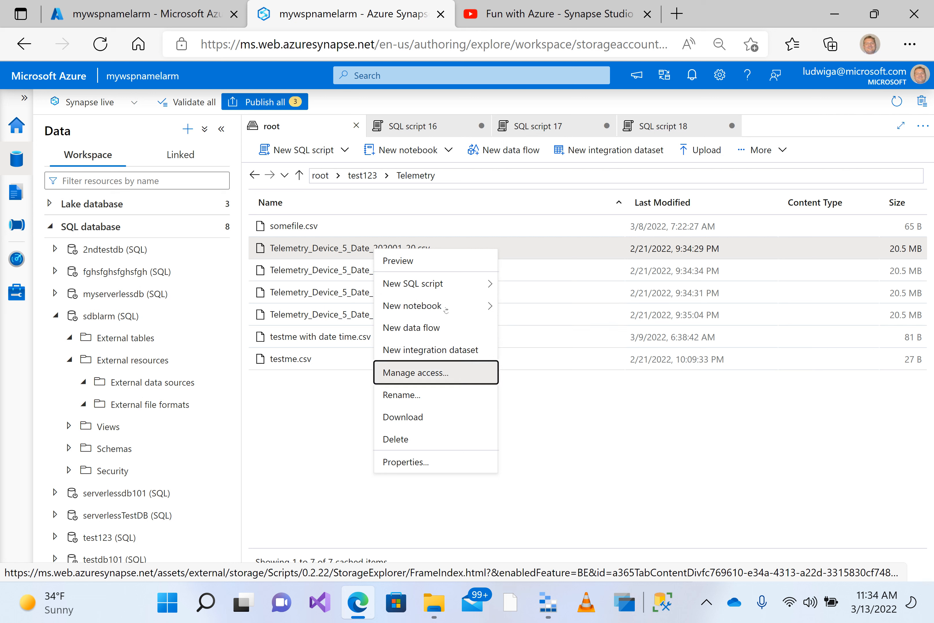
click(533, 454)
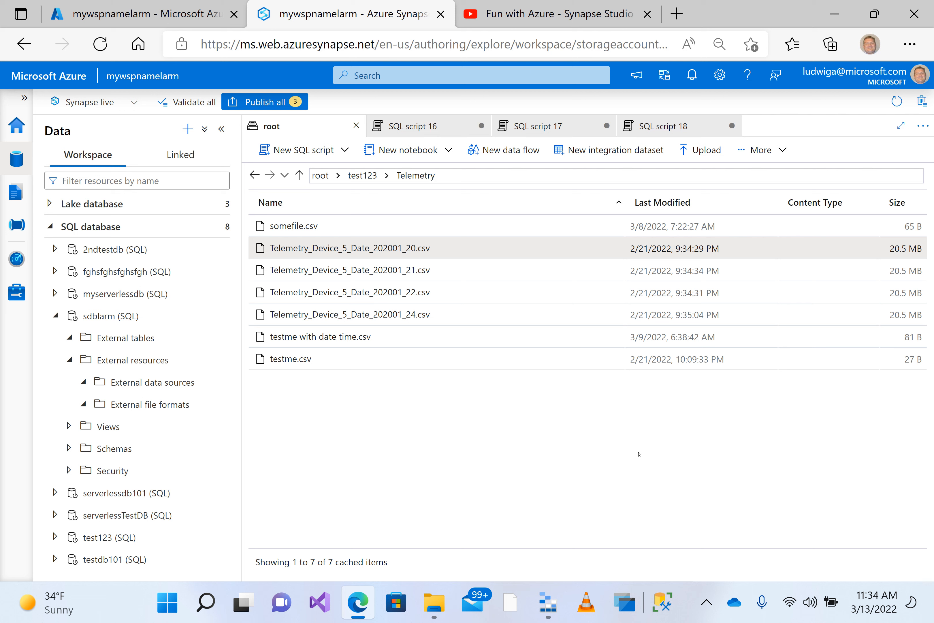
key(alt+Tab)
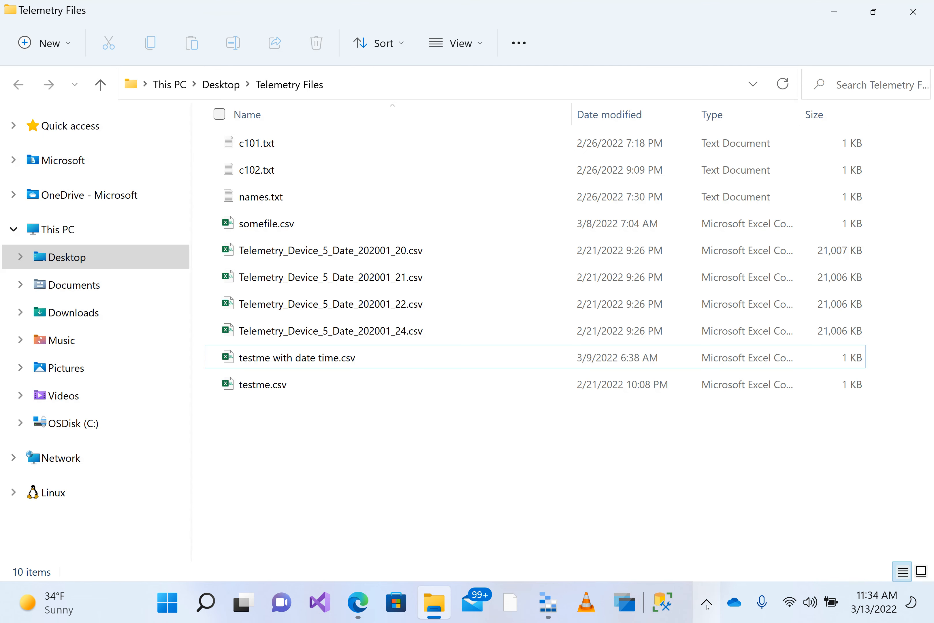